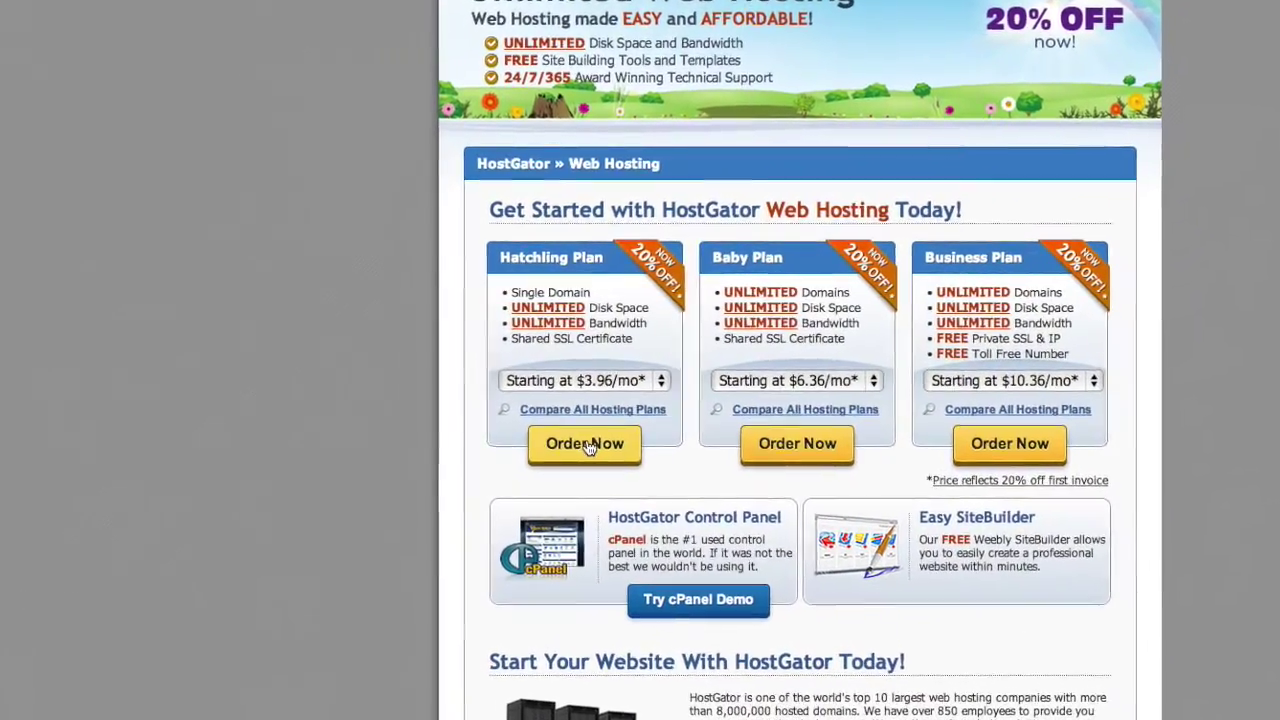
Order the Hatchling hosting plan and enter artportfoliowebsite as the new .com domain to register
left_click(585, 444)
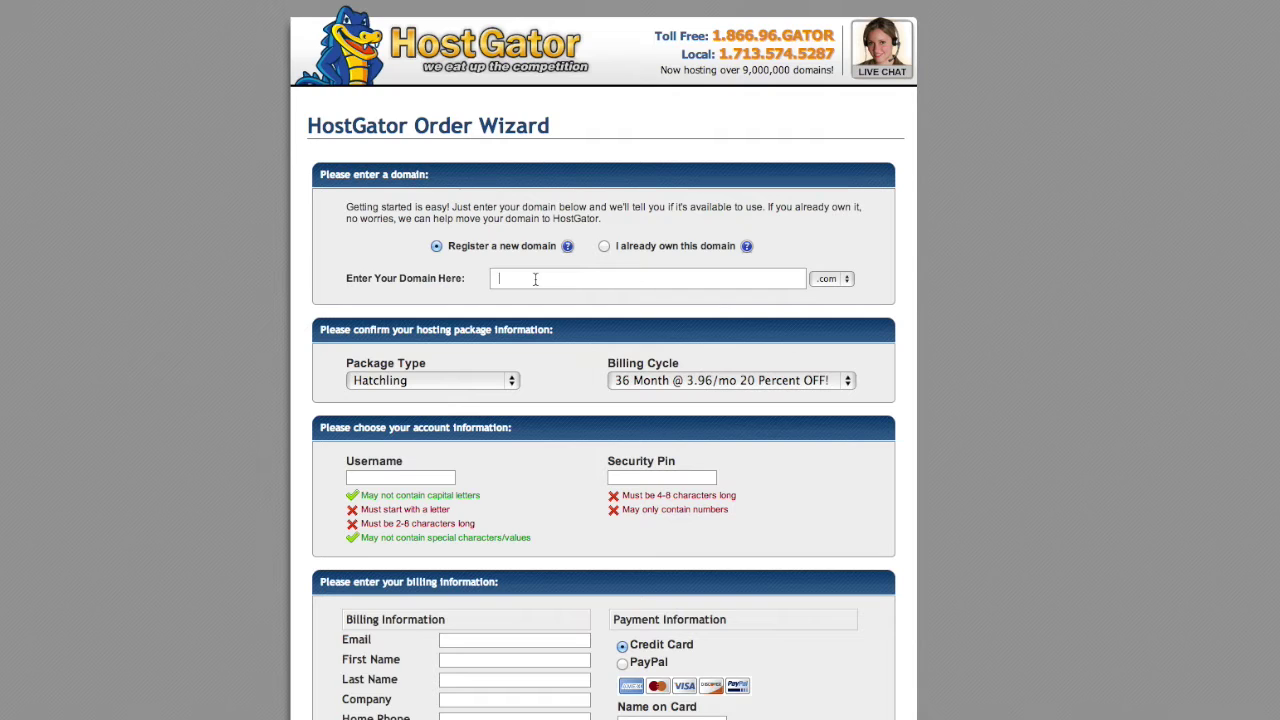
type("po")
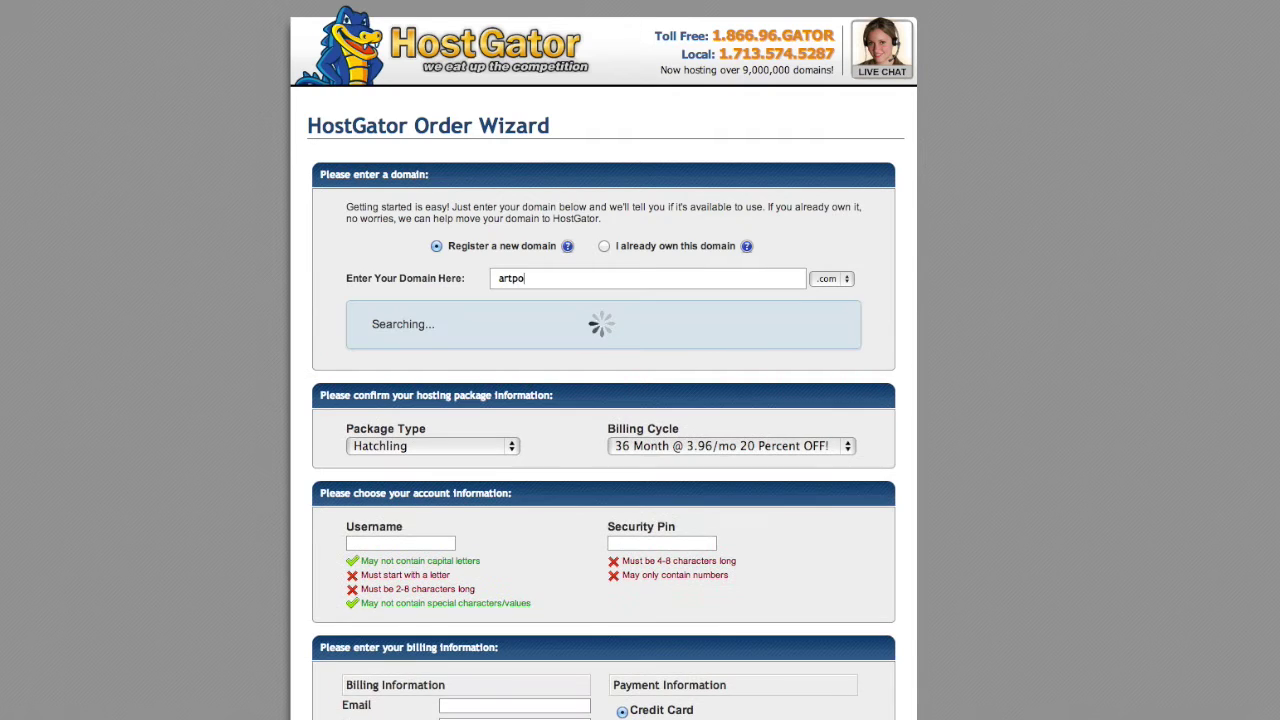
type("rtfolio")
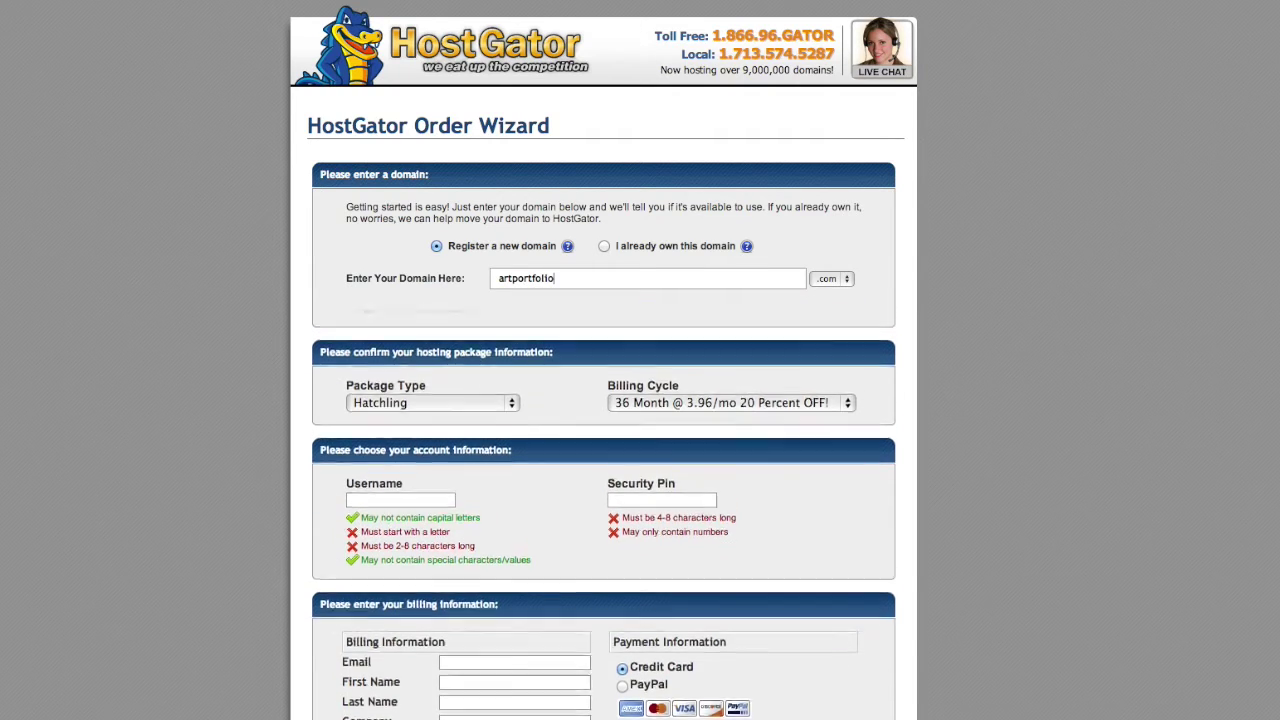
type("website")
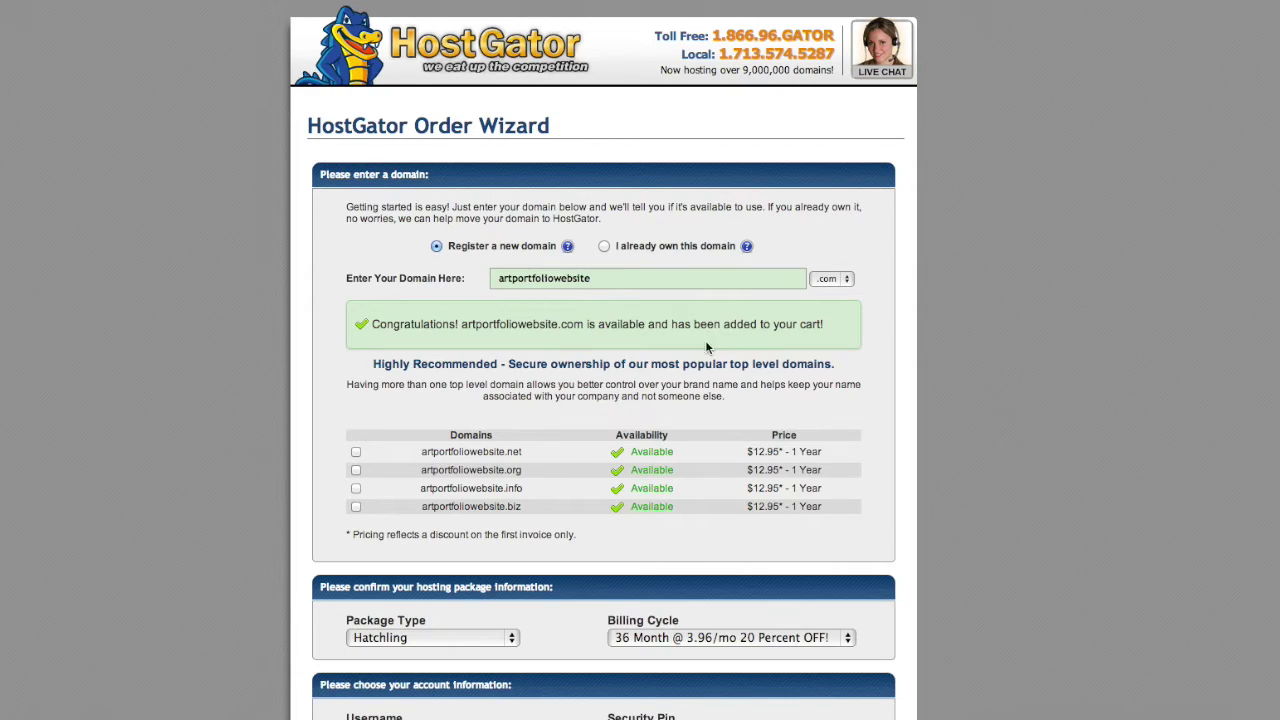
Set the hosting package's billing cycle to 1 Month @ 7.16/mo
scroll(532, 469, "down", 1)
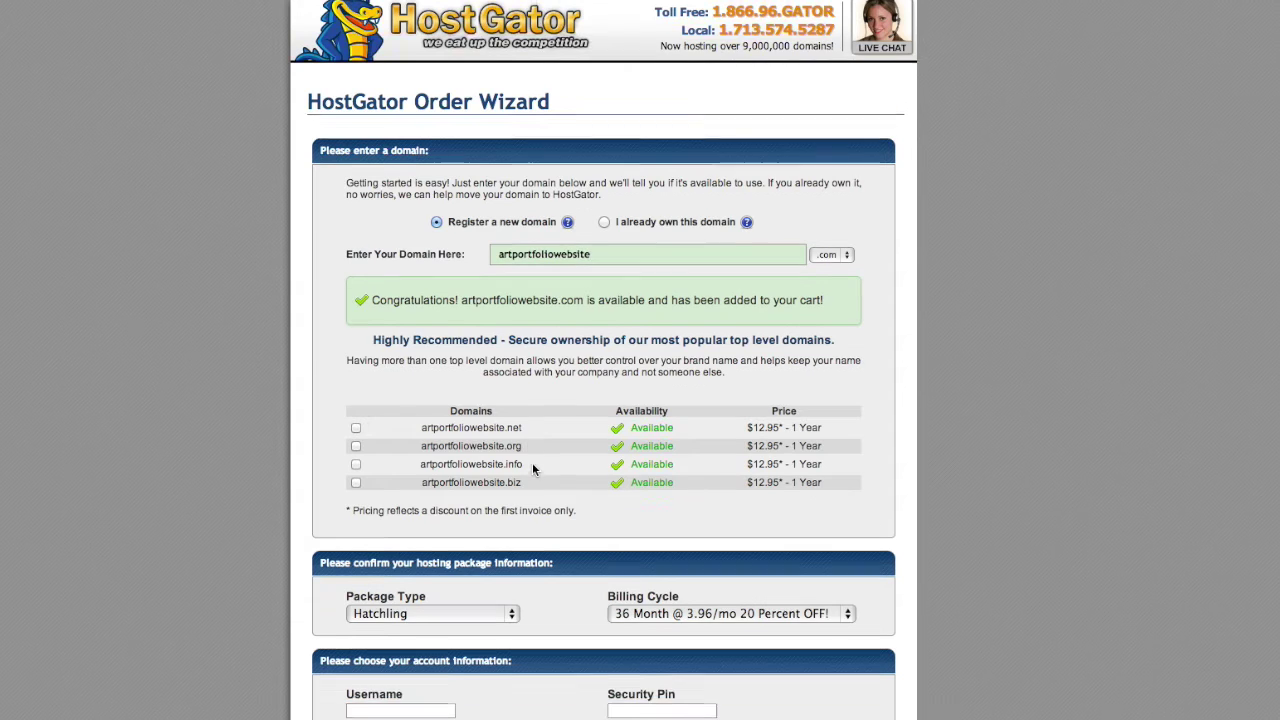
scroll(532, 463, "down", 1)
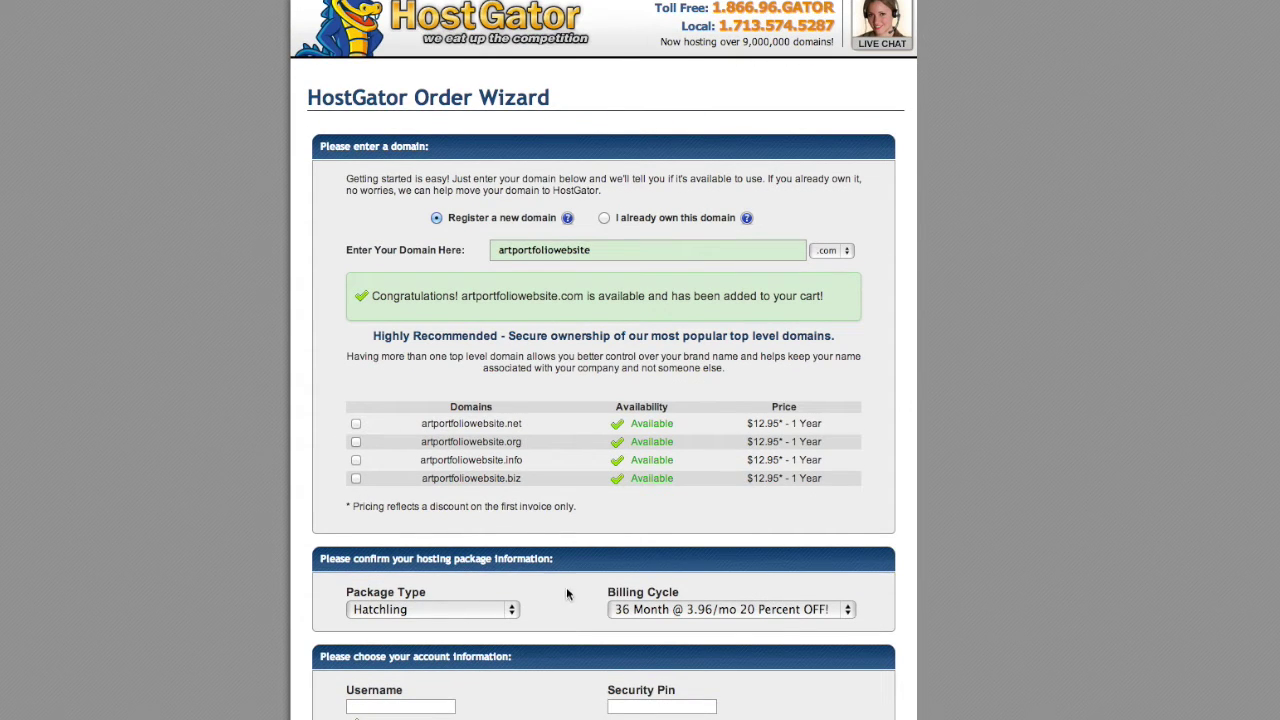
scroll(580, 595, "down", 1)
left_click(845, 578)
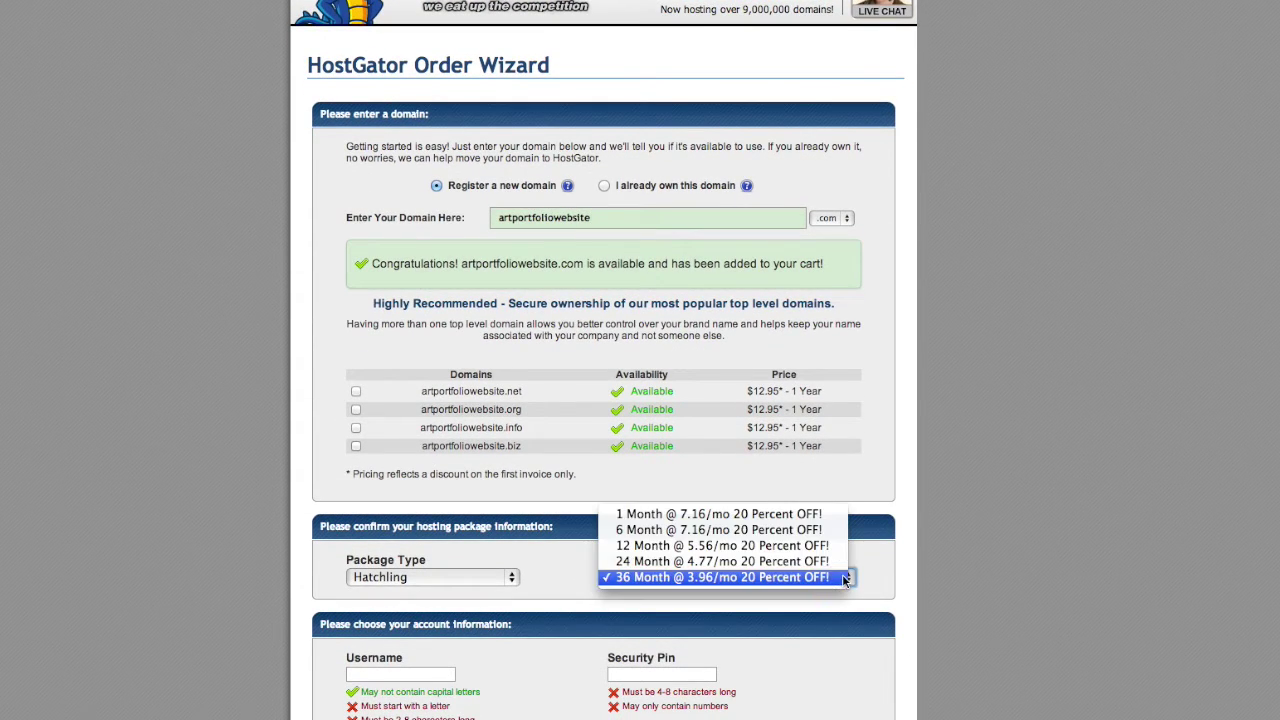
left_click(724, 514)
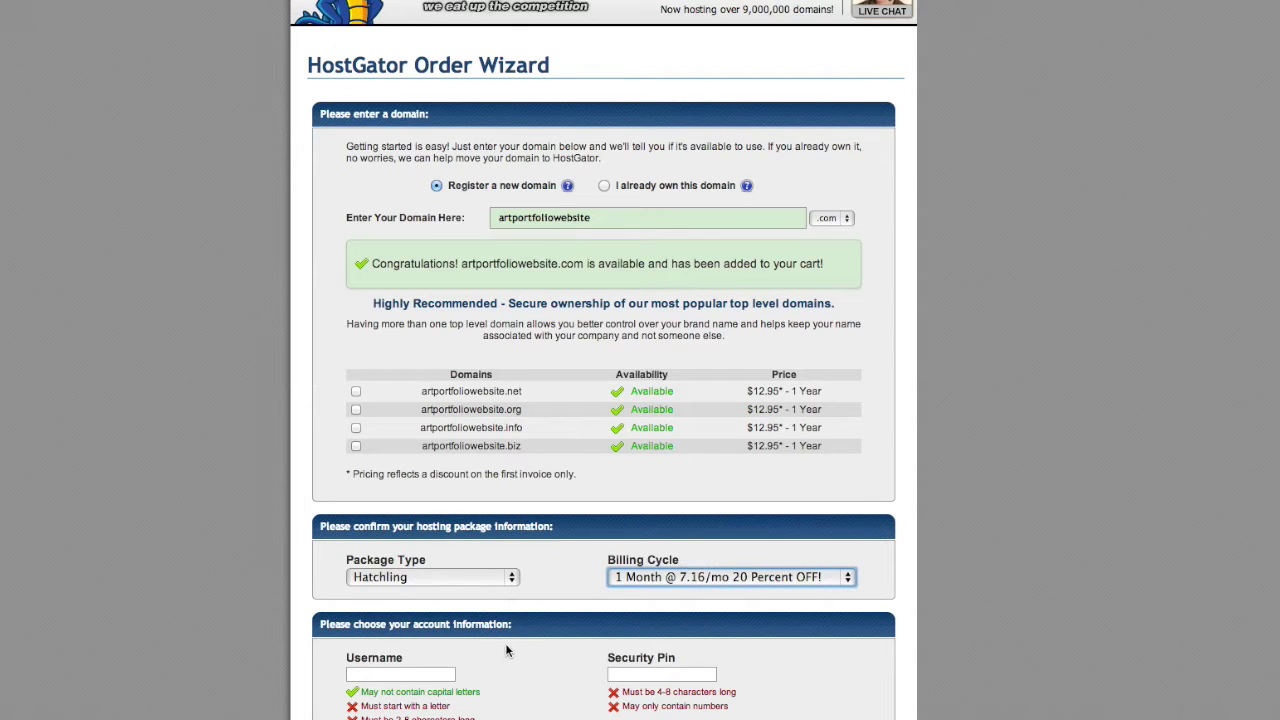
Activate the username field in the order's account information section
scroll(506, 650, "down", 1)
scroll(506, 650, "down", 1)
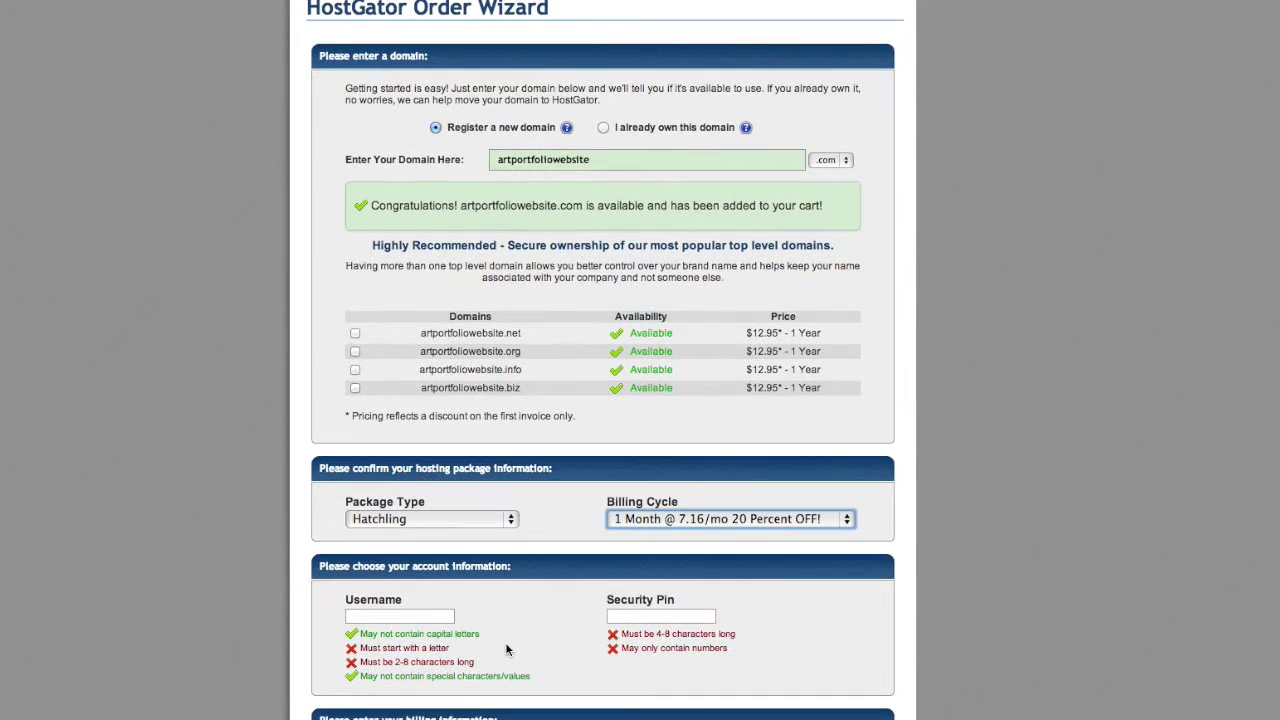
left_click(383, 614)
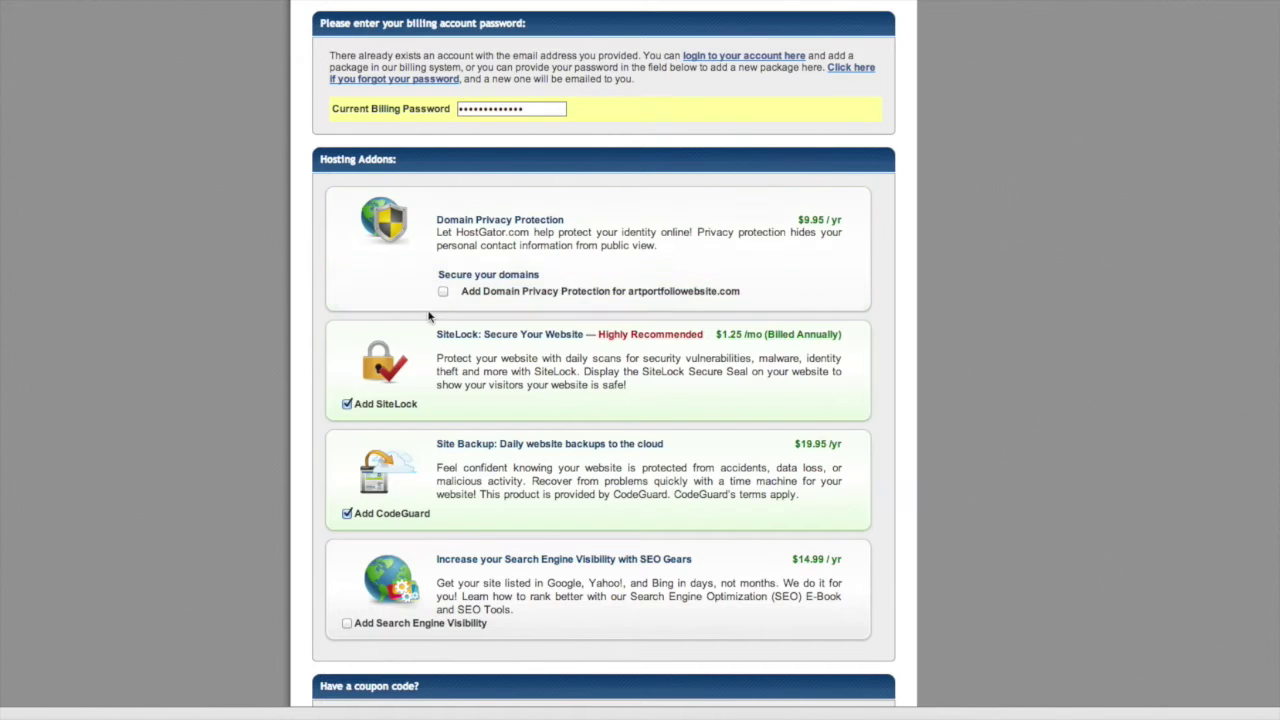
Remove the SiteLock and CodeGuard add-ons from the hosting order
left_click(347, 404)
left_click(347, 513)
Replace the coupon code with TheVirtualInstructor and validate it
scroll(427, 488, "down", 5)
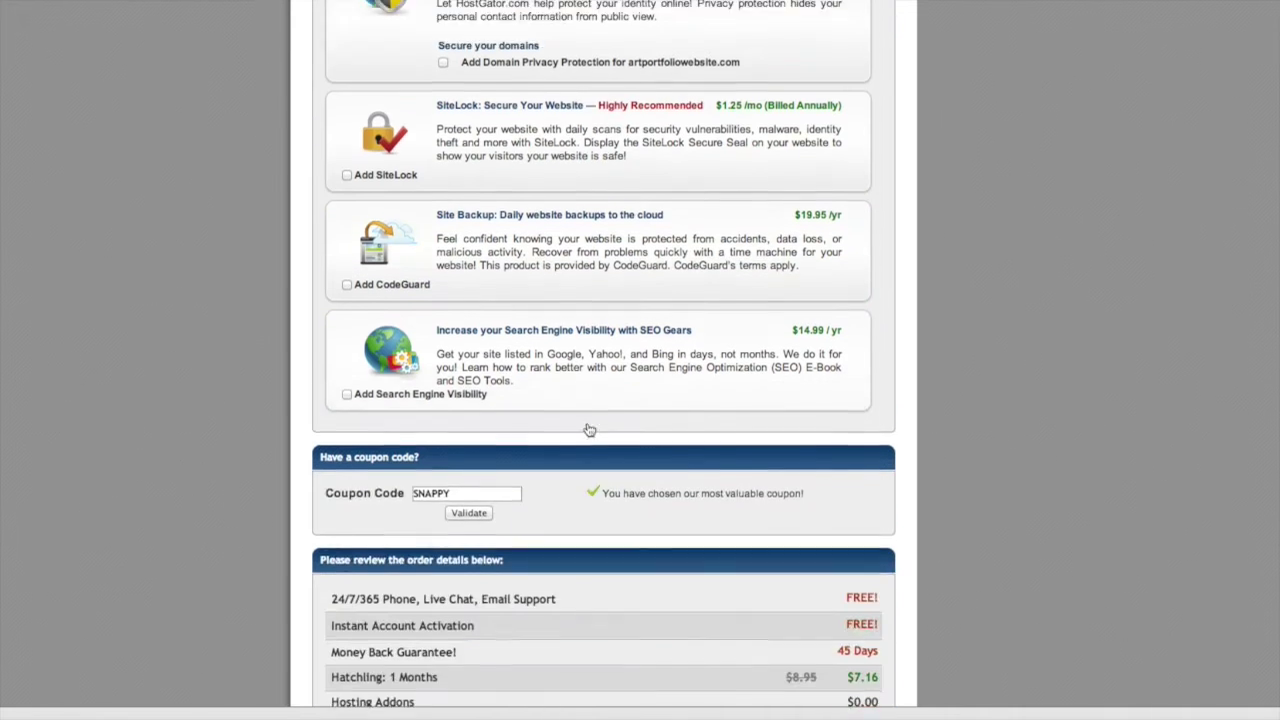
left_click_drag(470, 346, 379, 341)
type("TheVirtualInstructor")
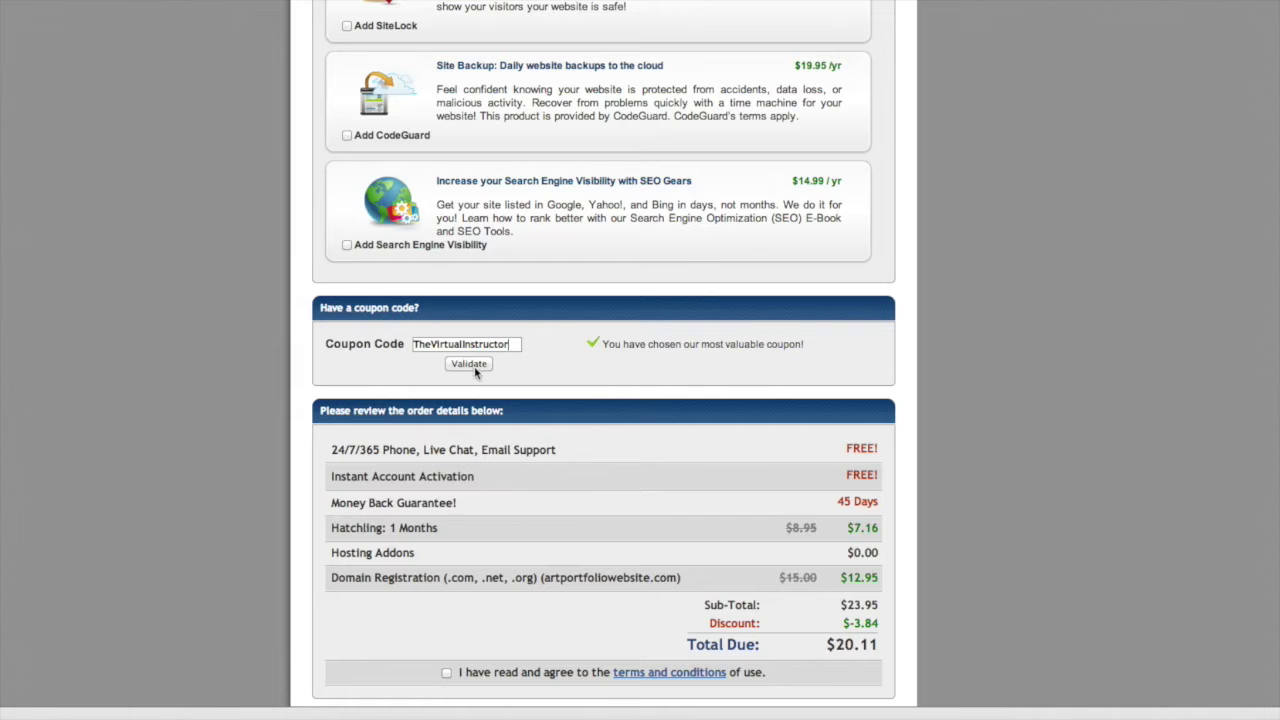
left_click(475, 368)
Check the total due in the order details and agree to the terms and conditions
scroll(691, 507, "down", 1)
left_click_drag(878, 541, 824, 541)
scroll(734, 517, "down", 1)
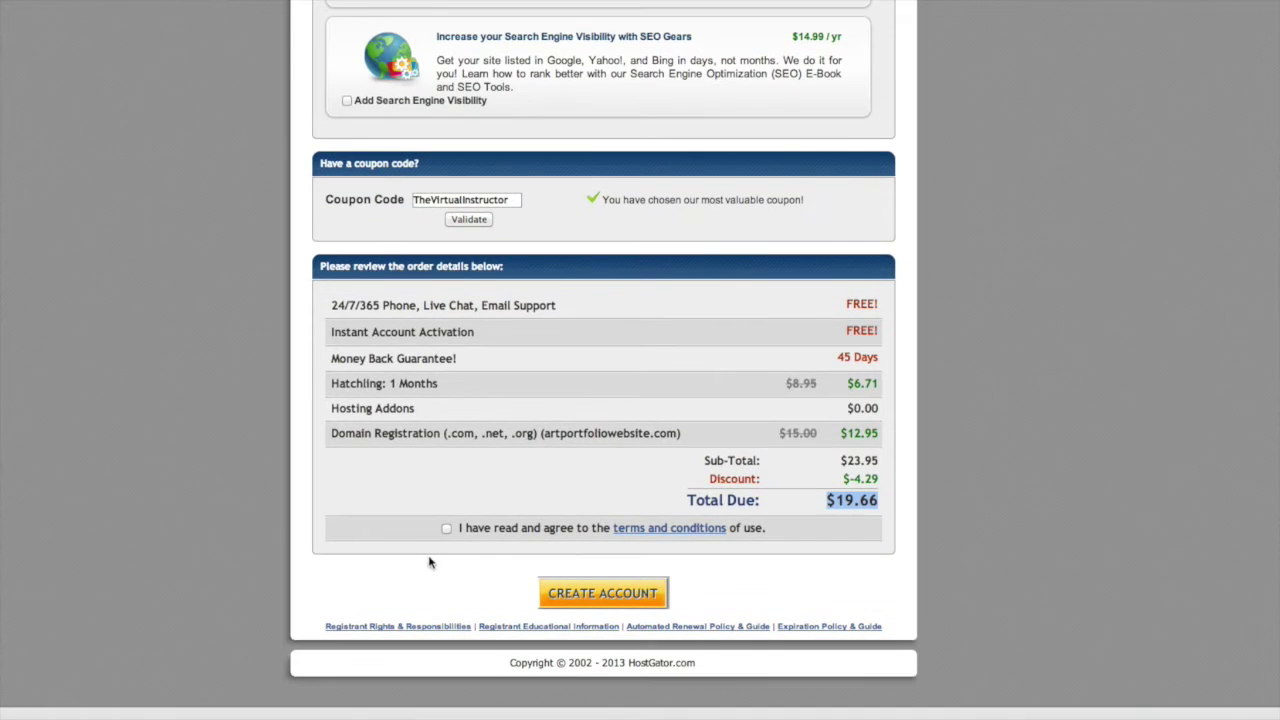
left_click(446, 528)
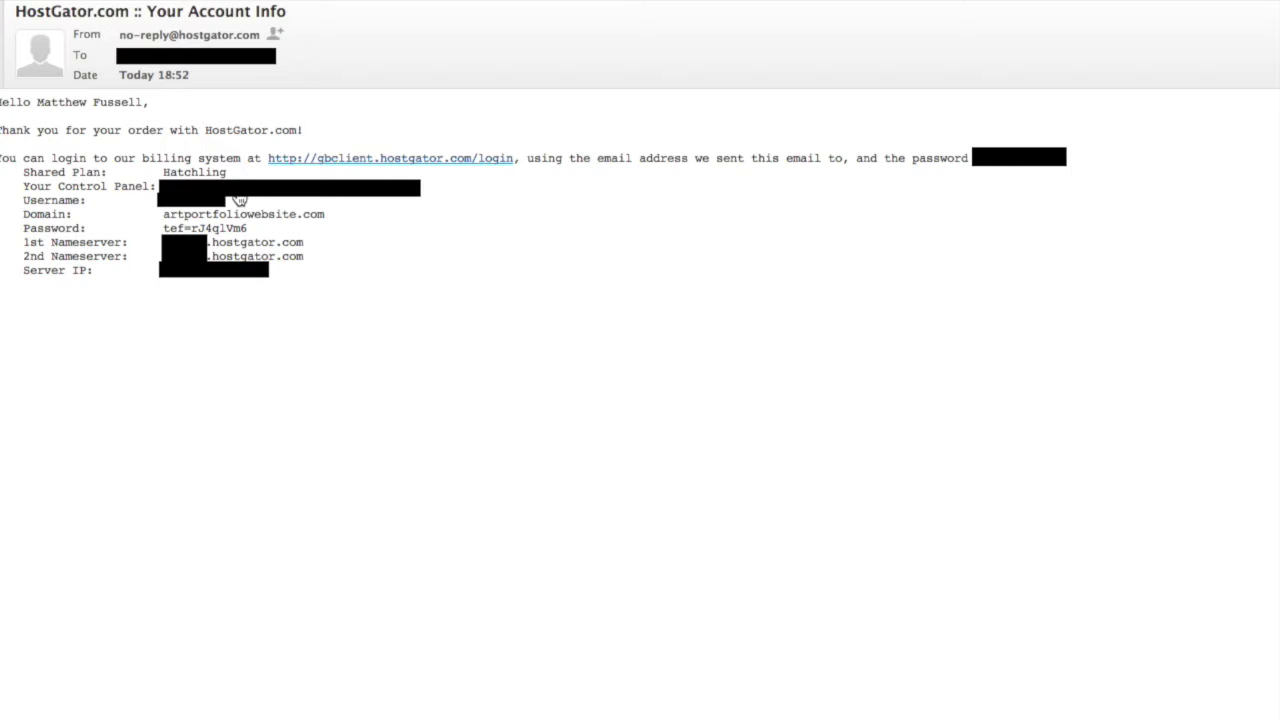
Copy the account password from the HostGator account email, paste it into the cPanel password field and log in
left_click_drag(252, 231, 162, 228)
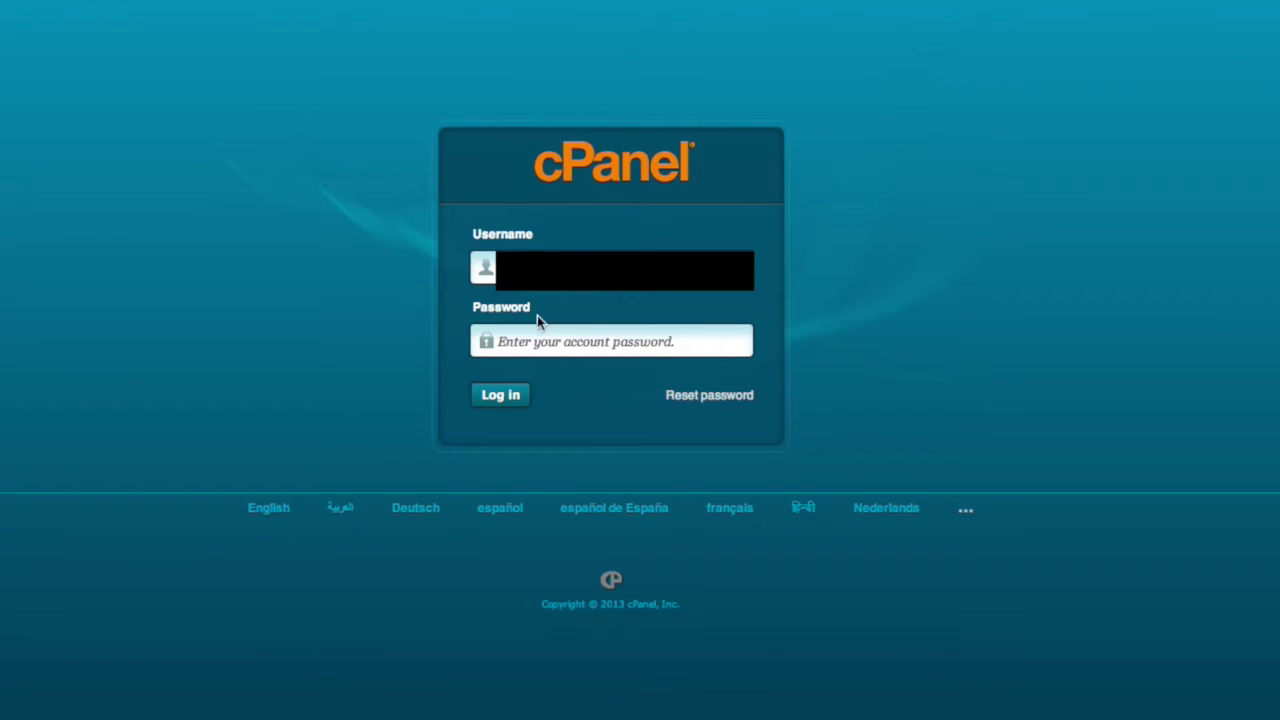
left_click(527, 266)
key("Escape")
left_click(499, 341)
key("ctrl+v")
left_click(501, 398)
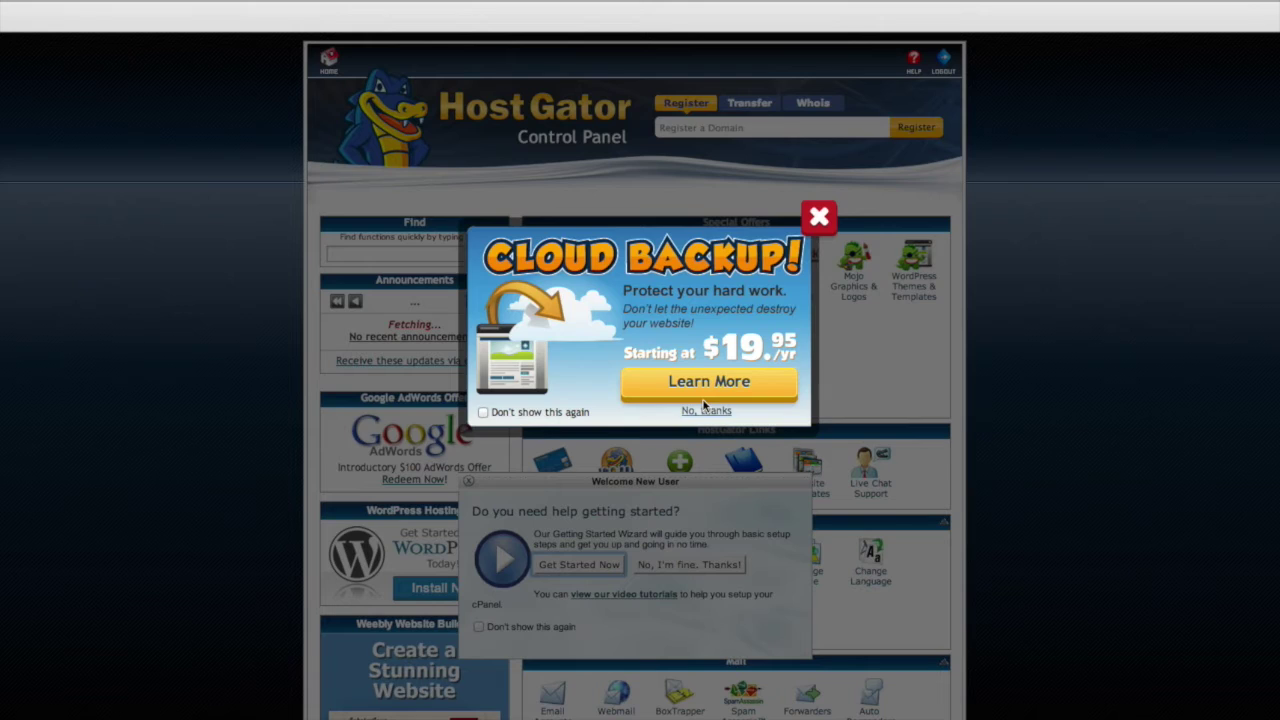
Decline the Cloud Backup offer and dismiss the new user getting-started wizard
left_click(705, 409)
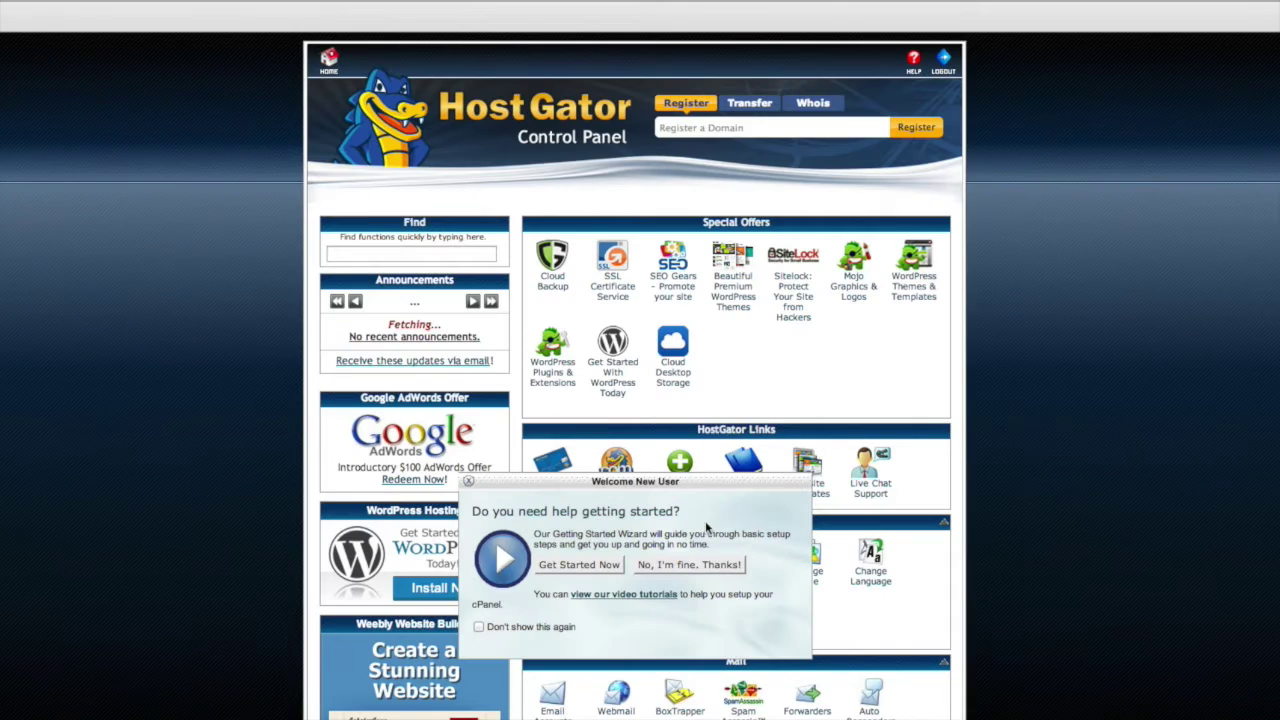
left_click(688, 565)
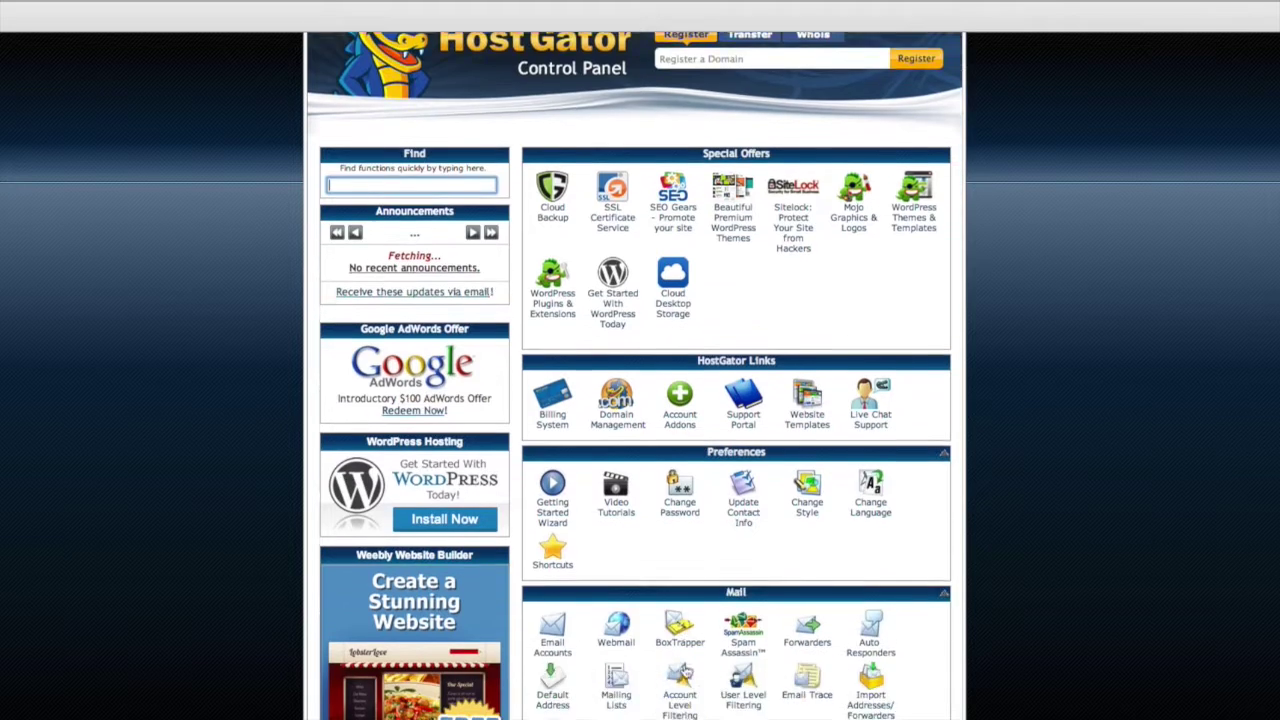
Open the WordPress installer from the control panel's special offers and continue to its installation form
scroll(685, 670, "down", 3)
scroll(685, 670, "down", 12)
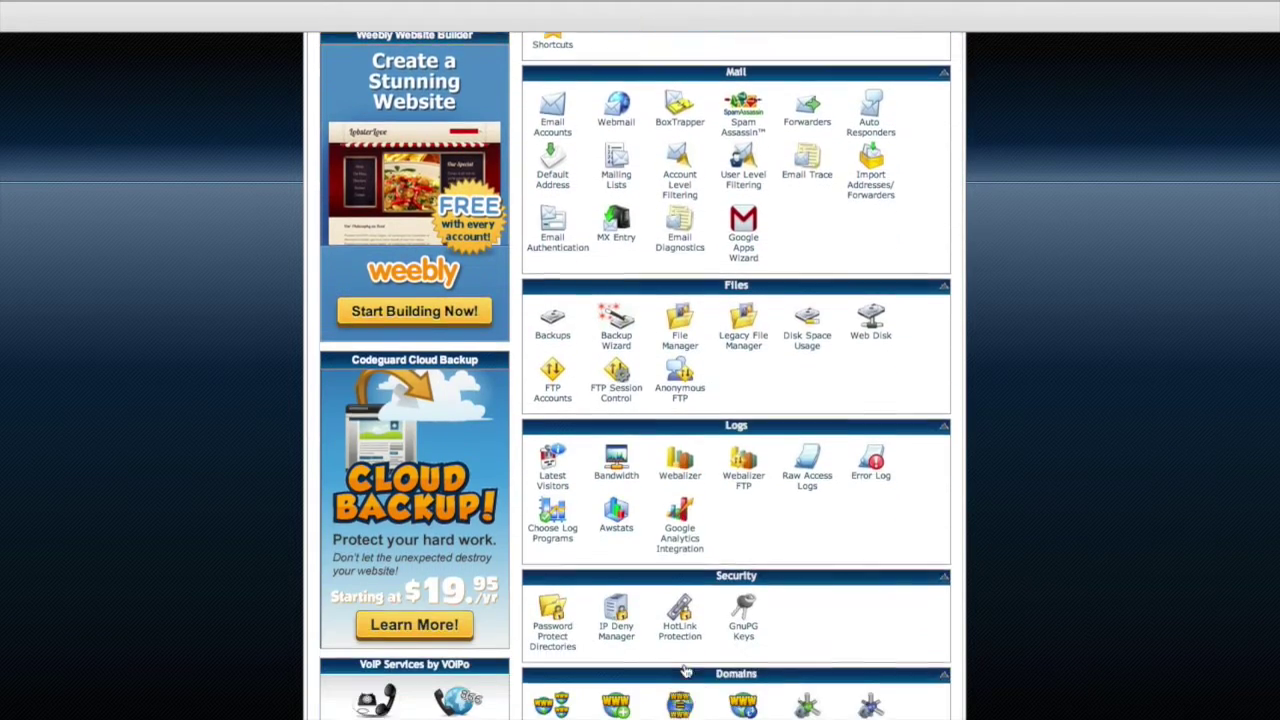
scroll(685, 670, "down", 5)
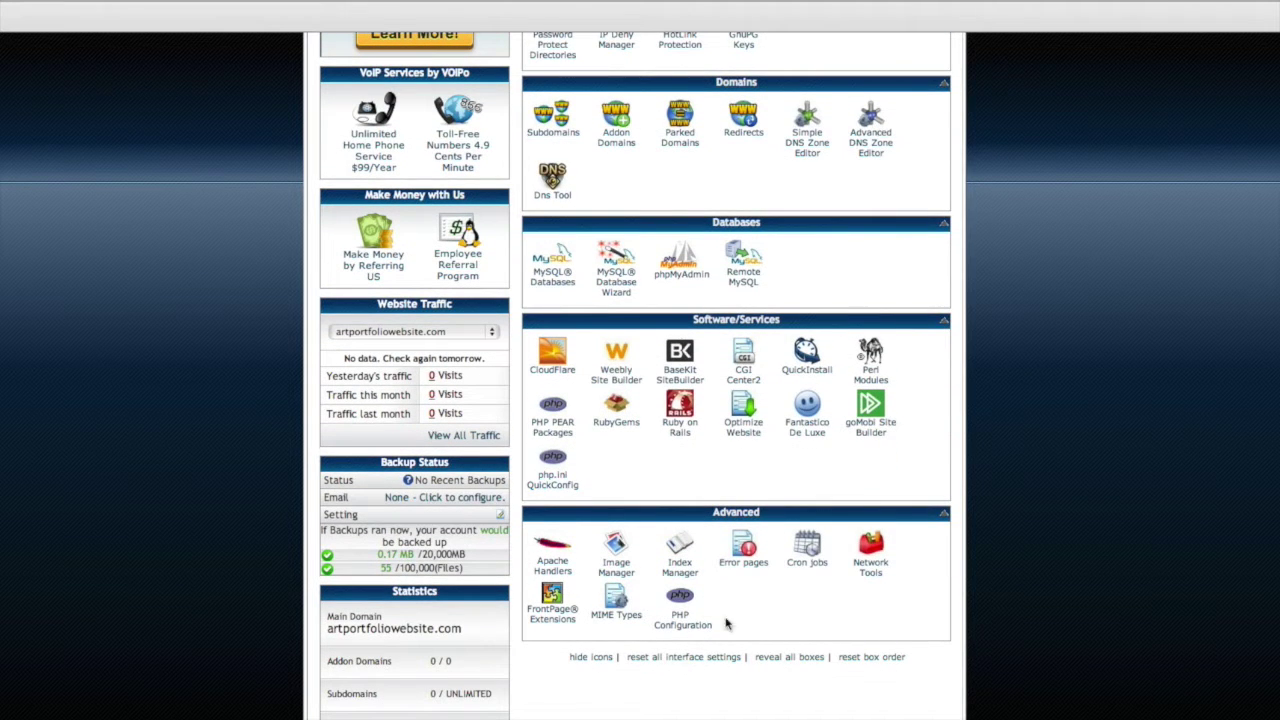
scroll(725, 450, "up", 1)
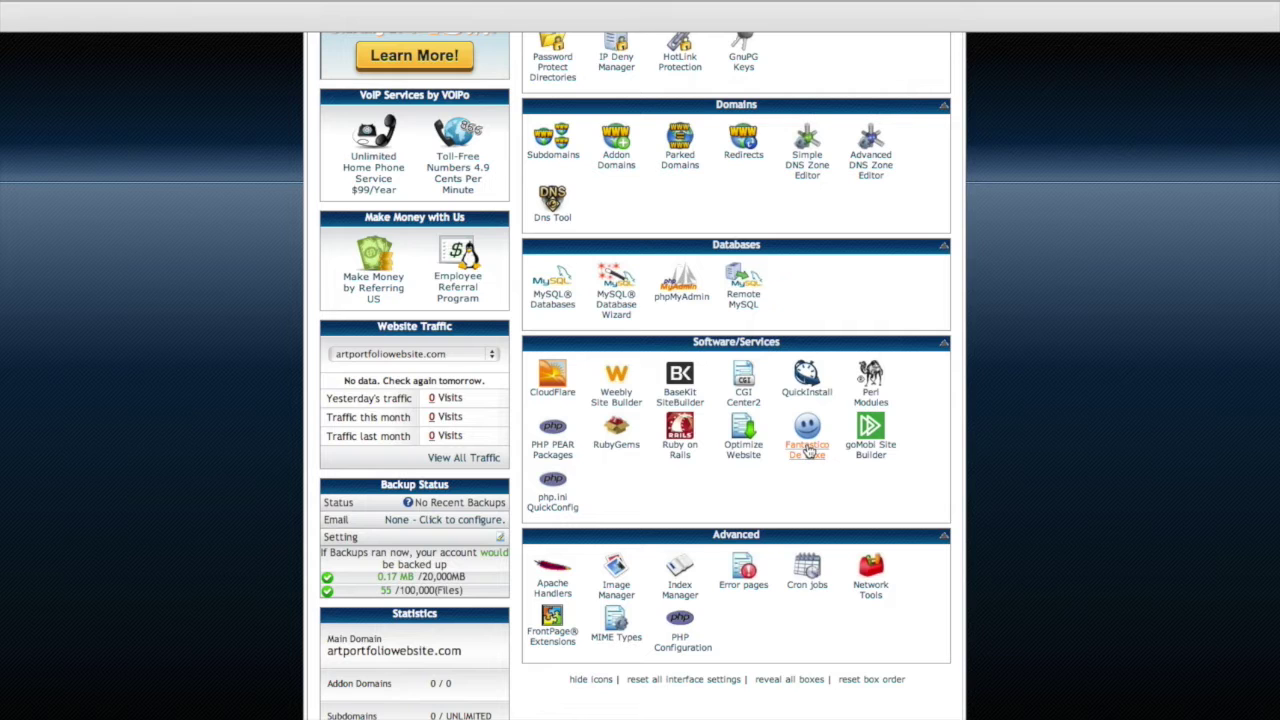
scroll(660, 415, "up", 10)
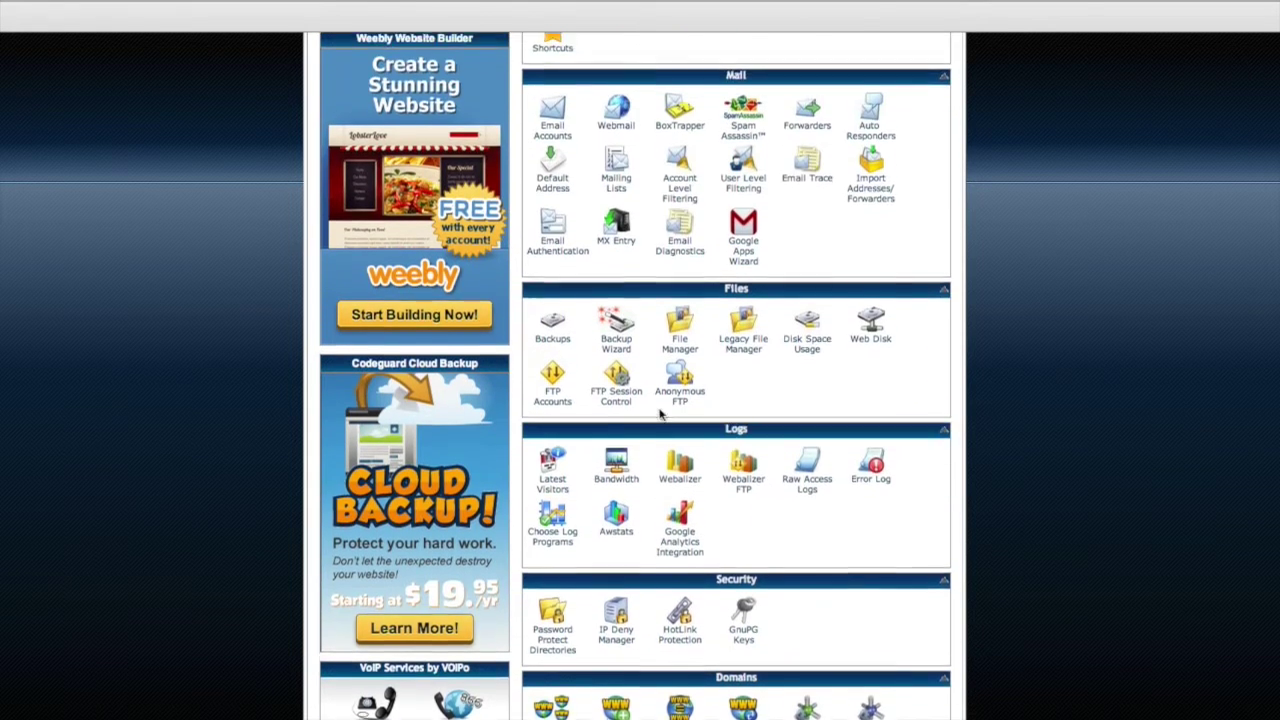
scroll(660, 415, "up", 10)
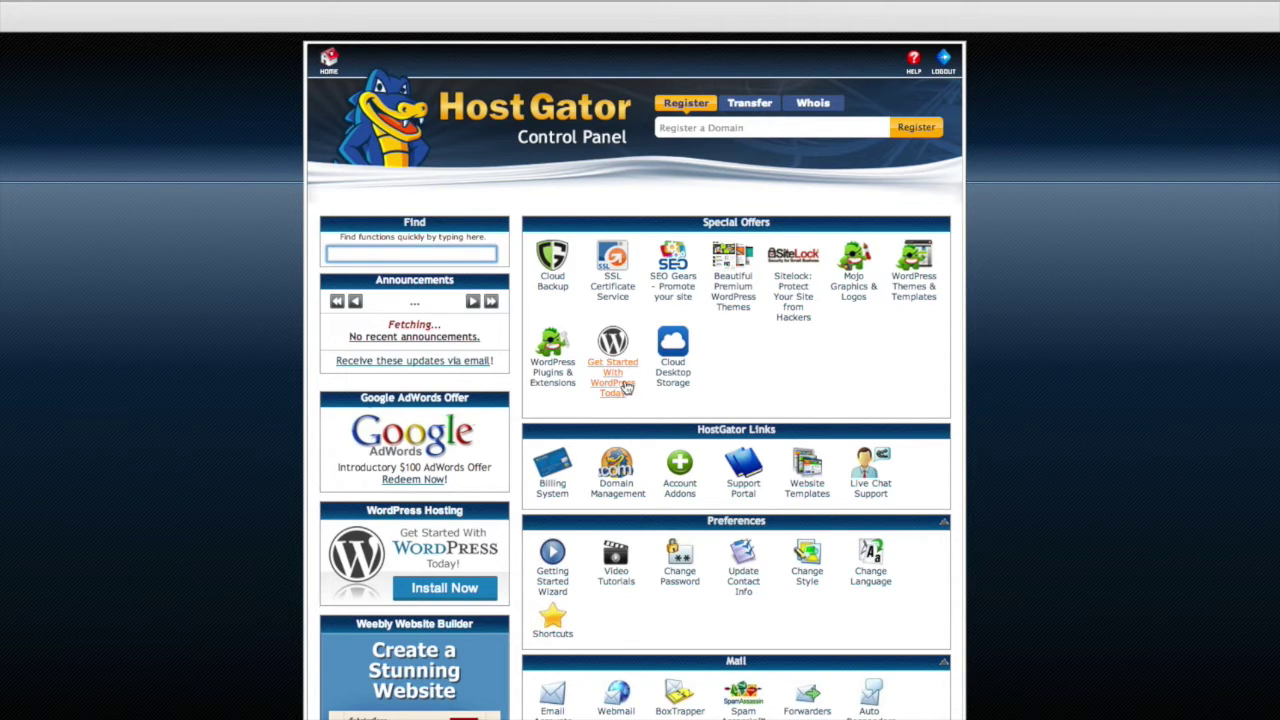
left_click(620, 390)
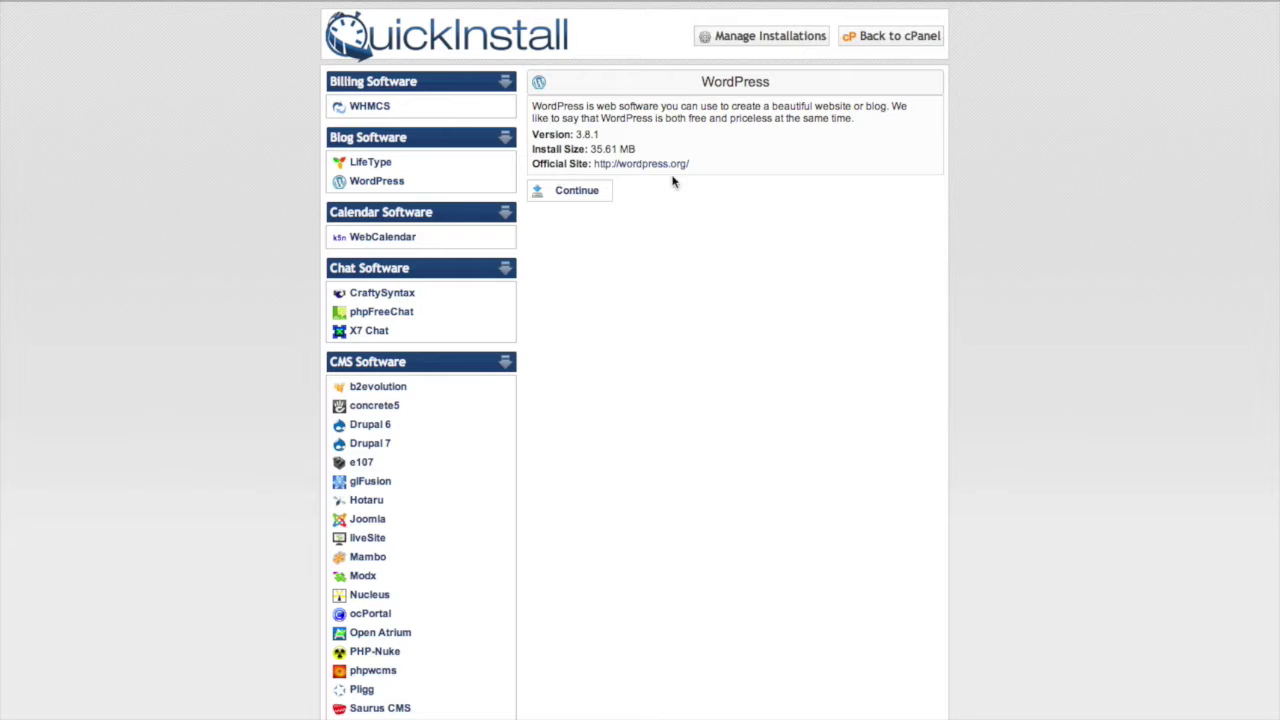
left_click(577, 193)
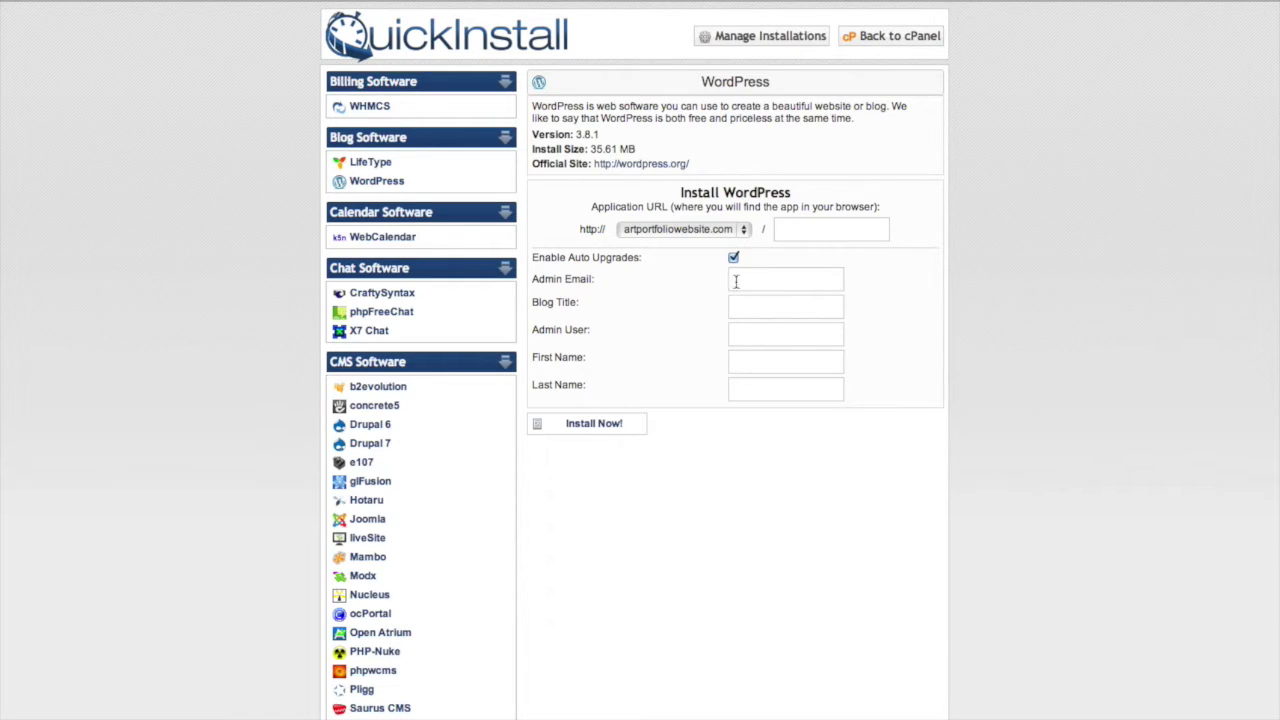
Fill in the admin email, admin user and first and last name, title the blog Art Portfolio Website, and install WordPress
left_click(738, 279)
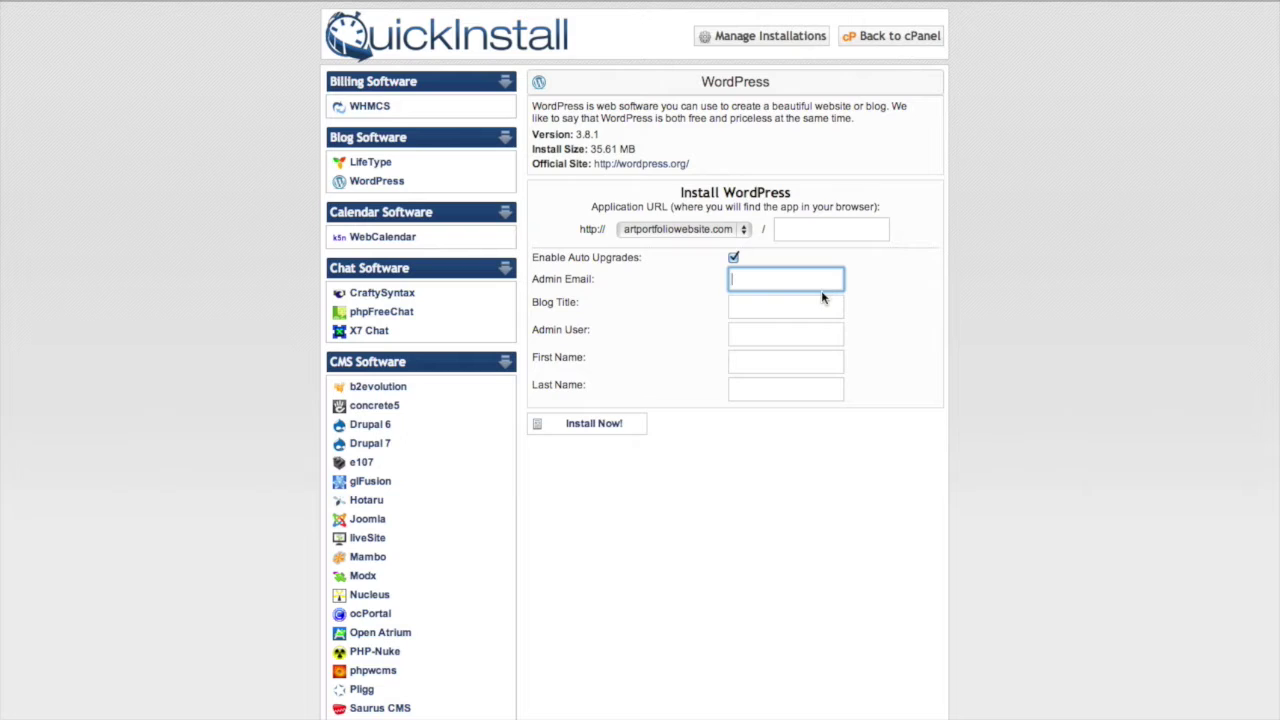
left_click(746, 308)
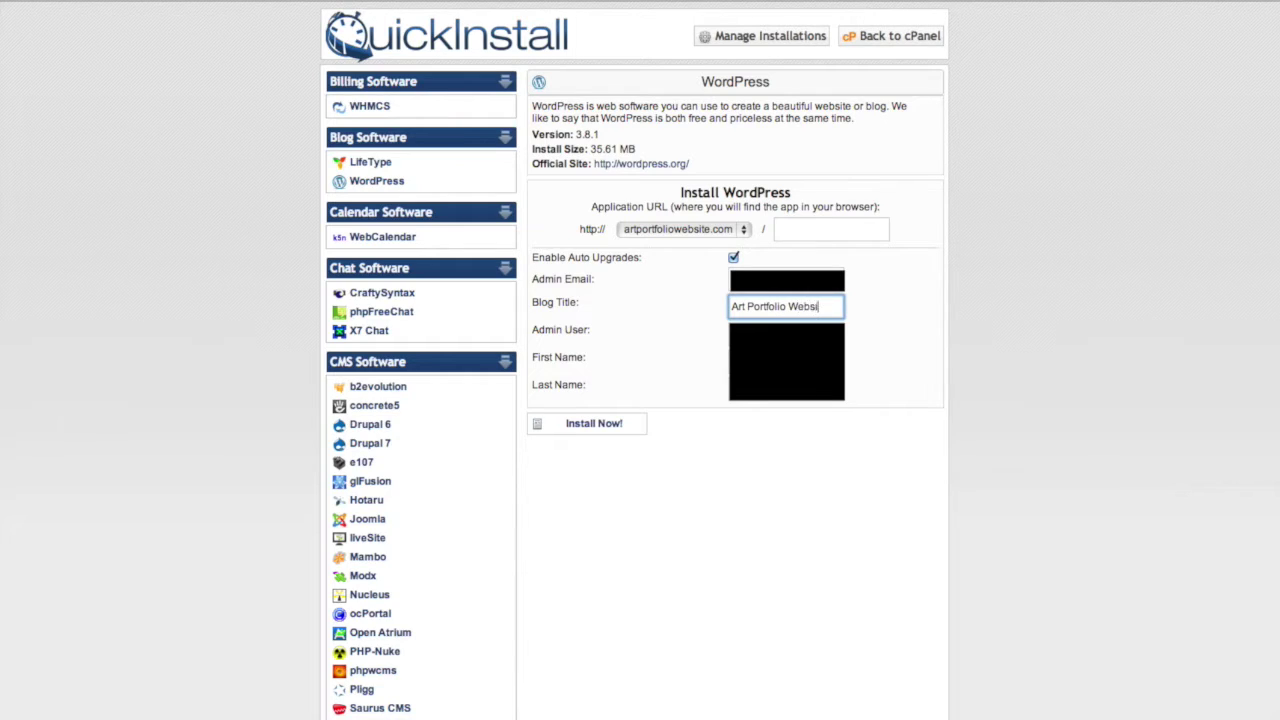
left_click(786, 334)
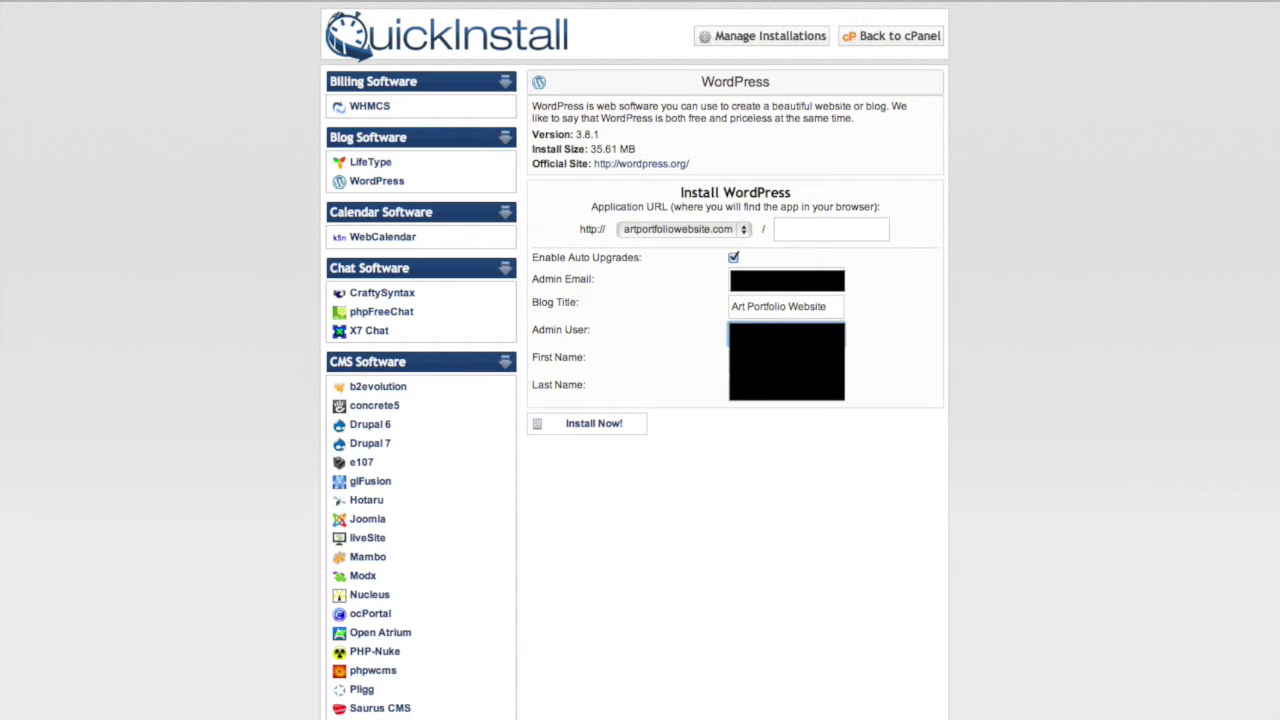
left_click(786, 361)
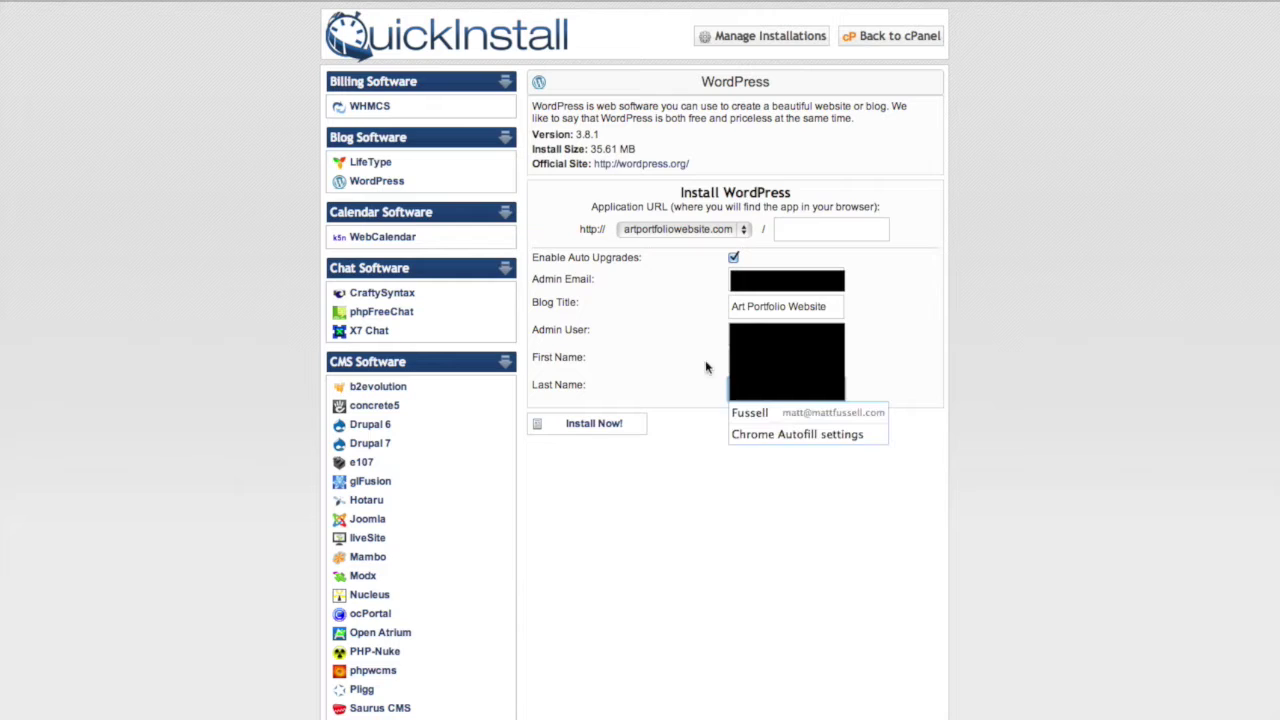
left_click(590, 425)
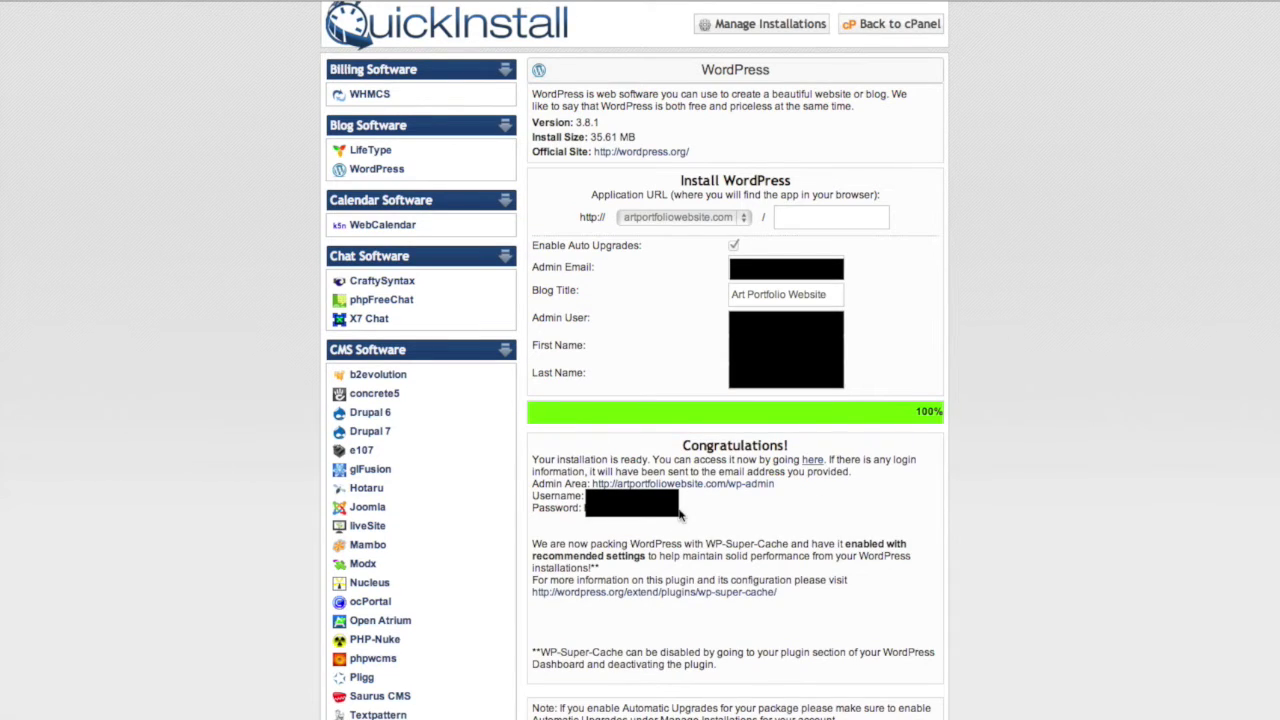
Open the new site's WordPress admin area and log in with the admin username and password
left_click(594, 512)
left_click(701, 488)
type("matt")
key("Tab")
type("•••••••••••••")
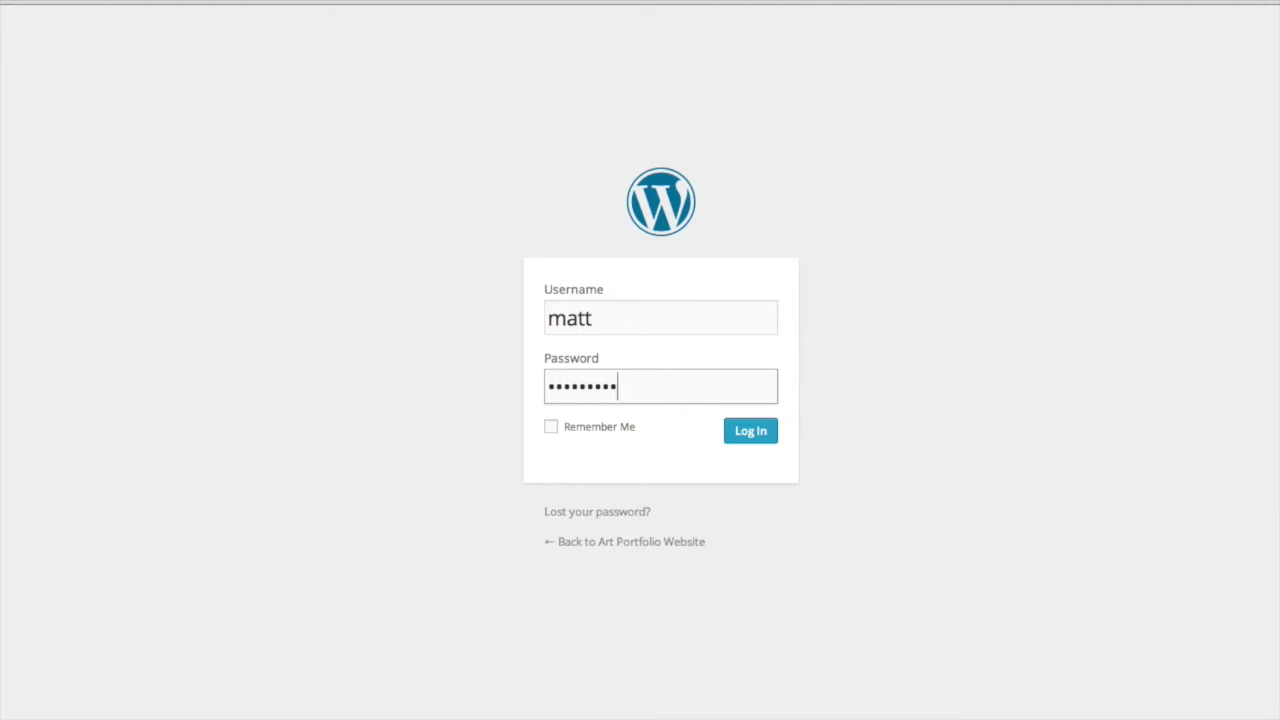
left_click(749, 433)
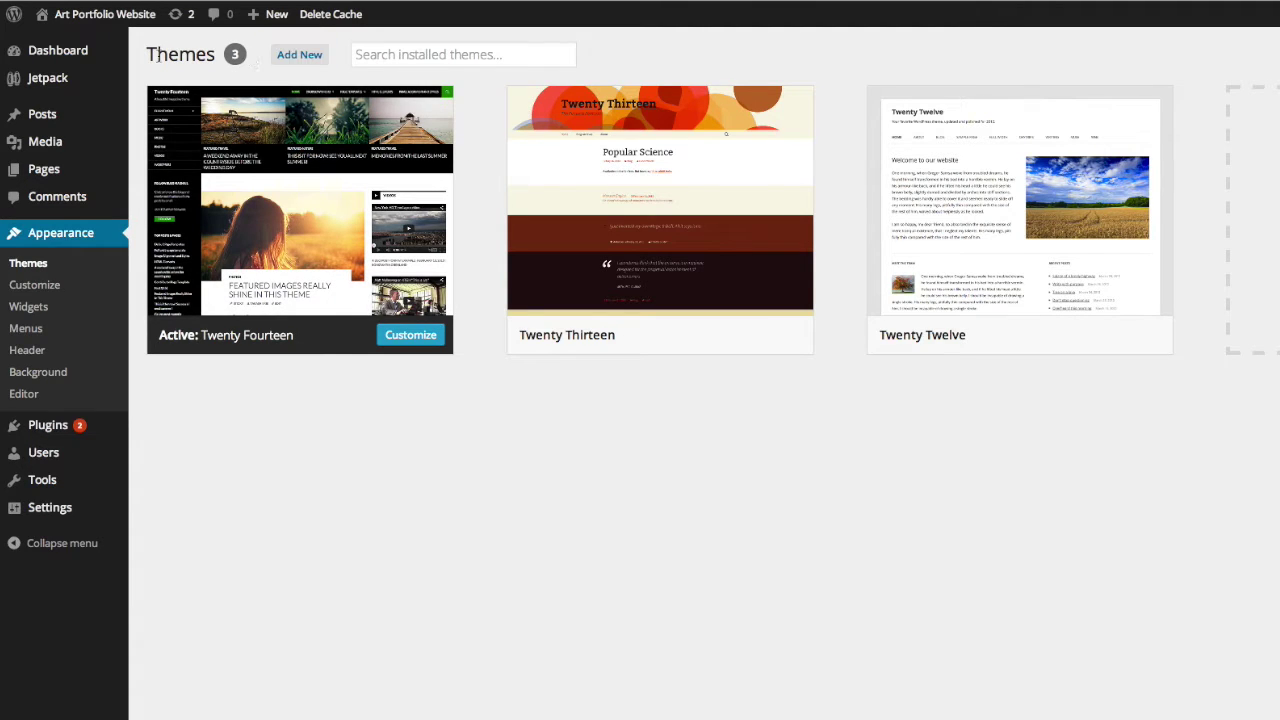
Search the new themes for portfolio press and install the Portfolio Press theme
left_click(305, 57)
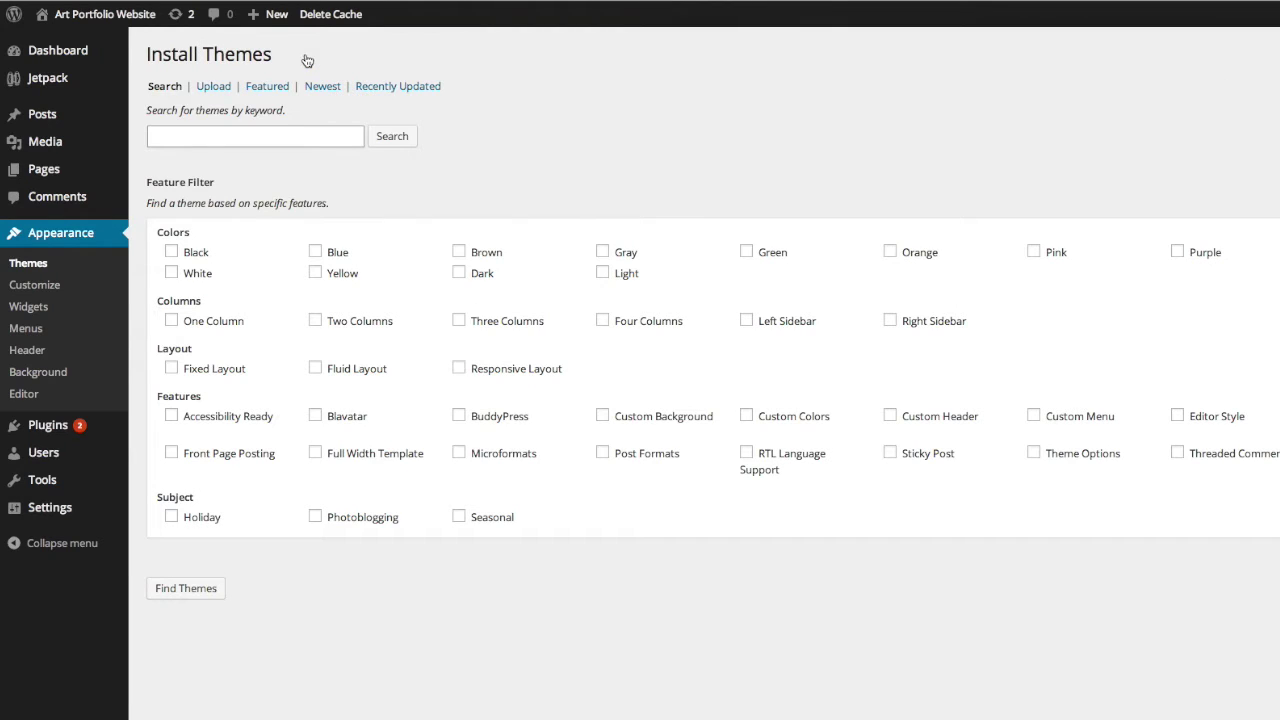
left_click(204, 133)
type("portfolio press")
key("Return")
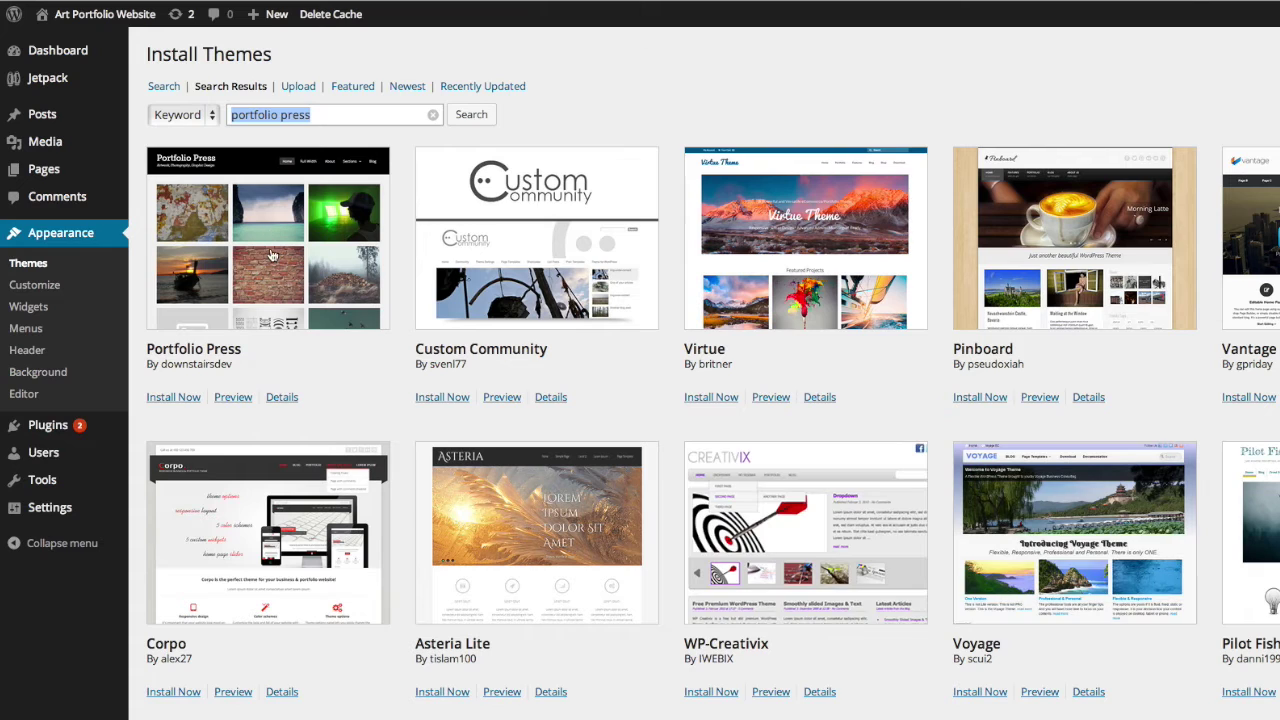
left_click(182, 403)
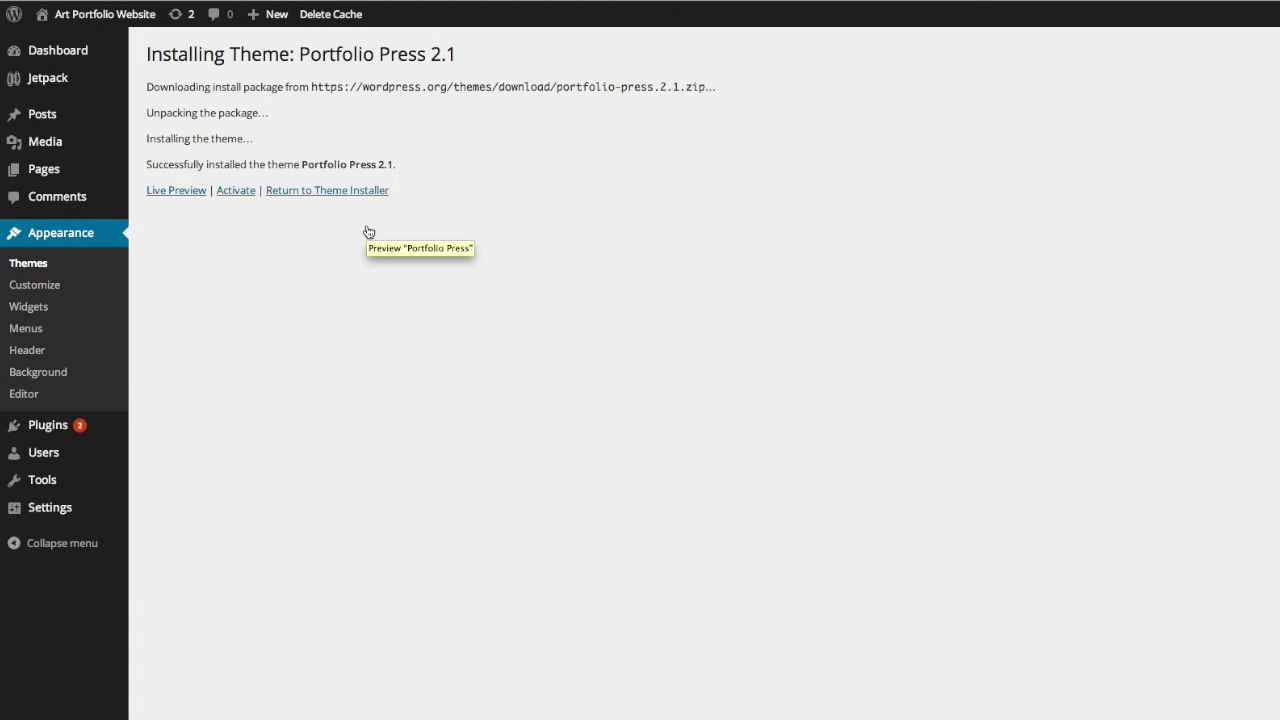
Activate the newly installed Portfolio Press theme and visit the site to view it
left_click(239, 194)
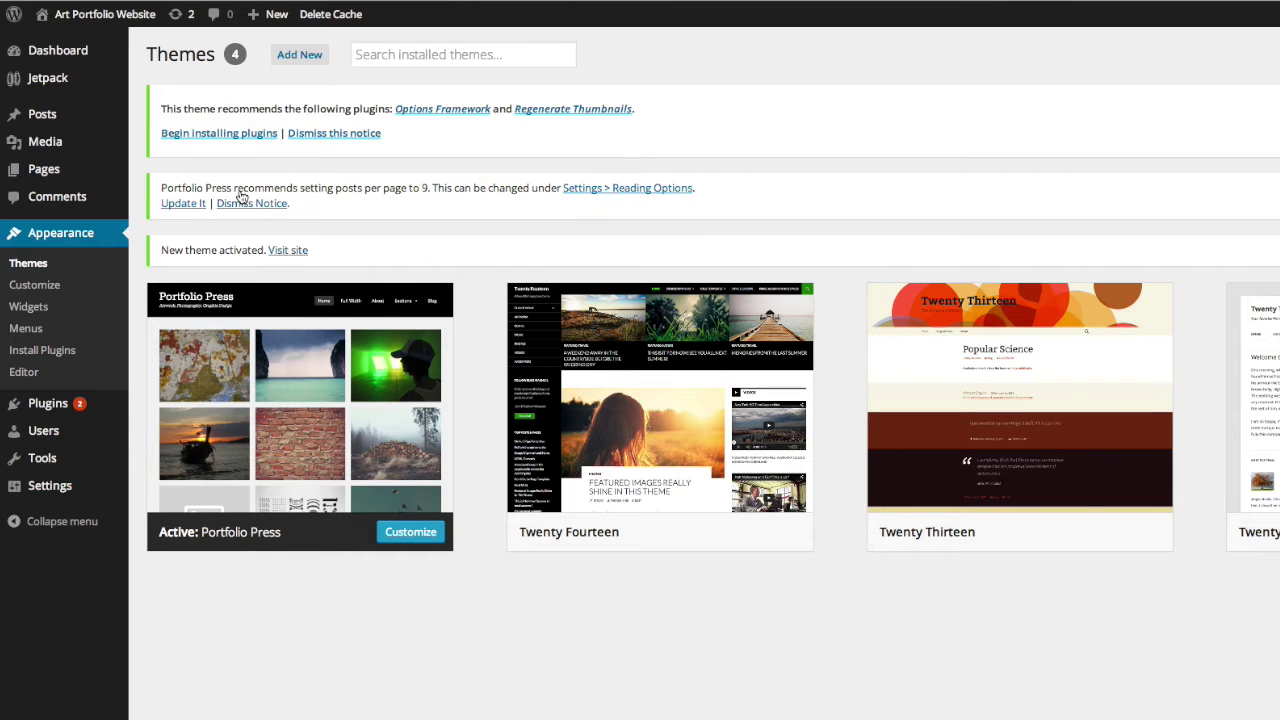
mouse_move(270, 432)
mouse_move(97, 20)
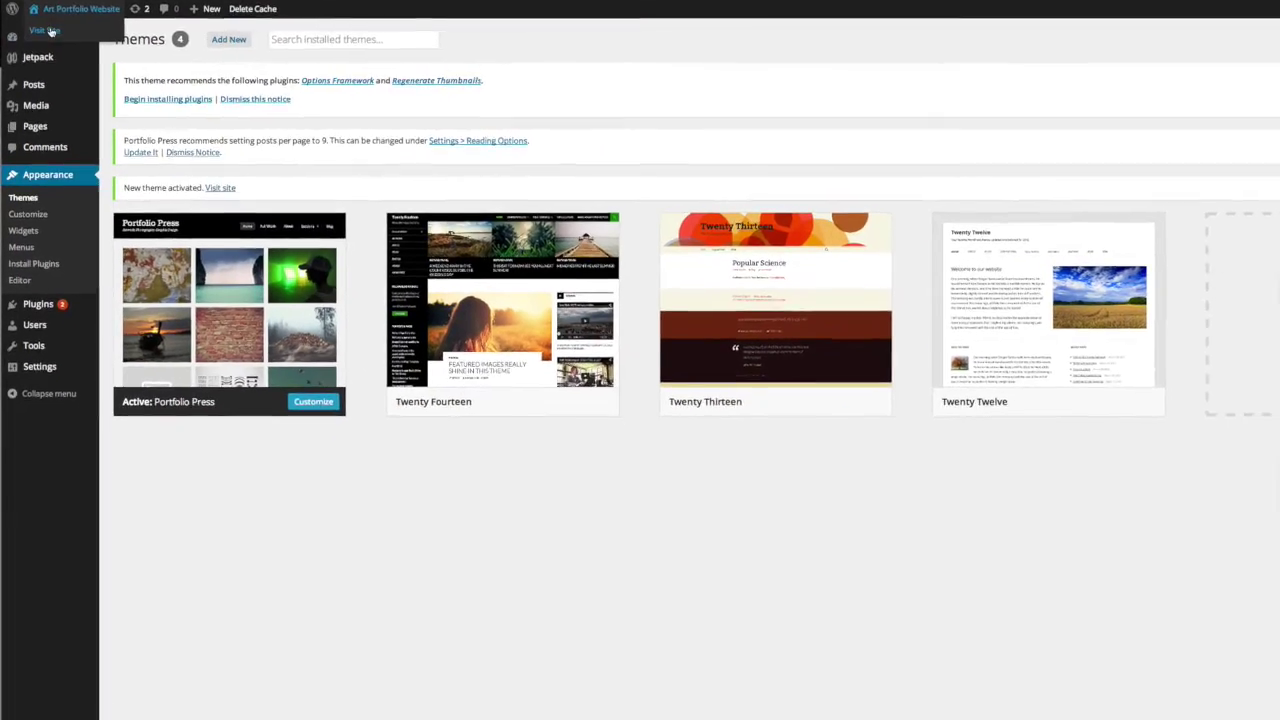
left_click(70, 32)
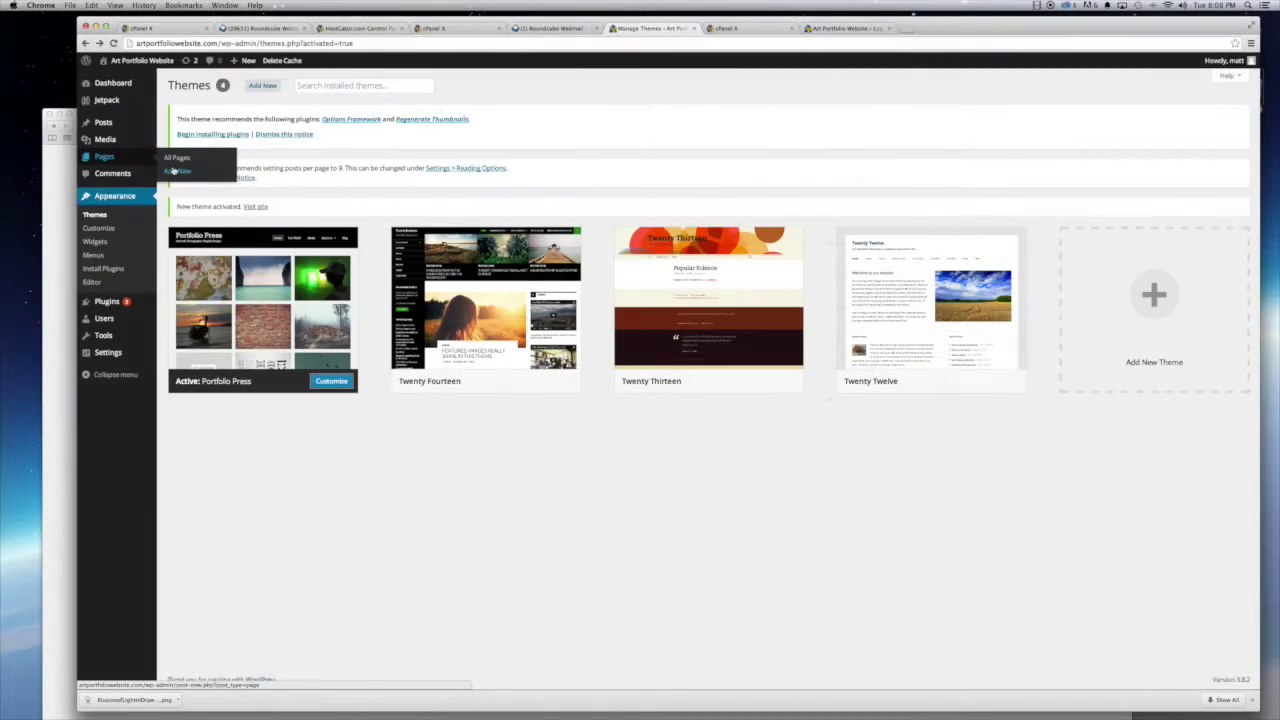
Upload all the artwork images from the desktop's Portfolio folder to the media library
mouse_move(110, 143)
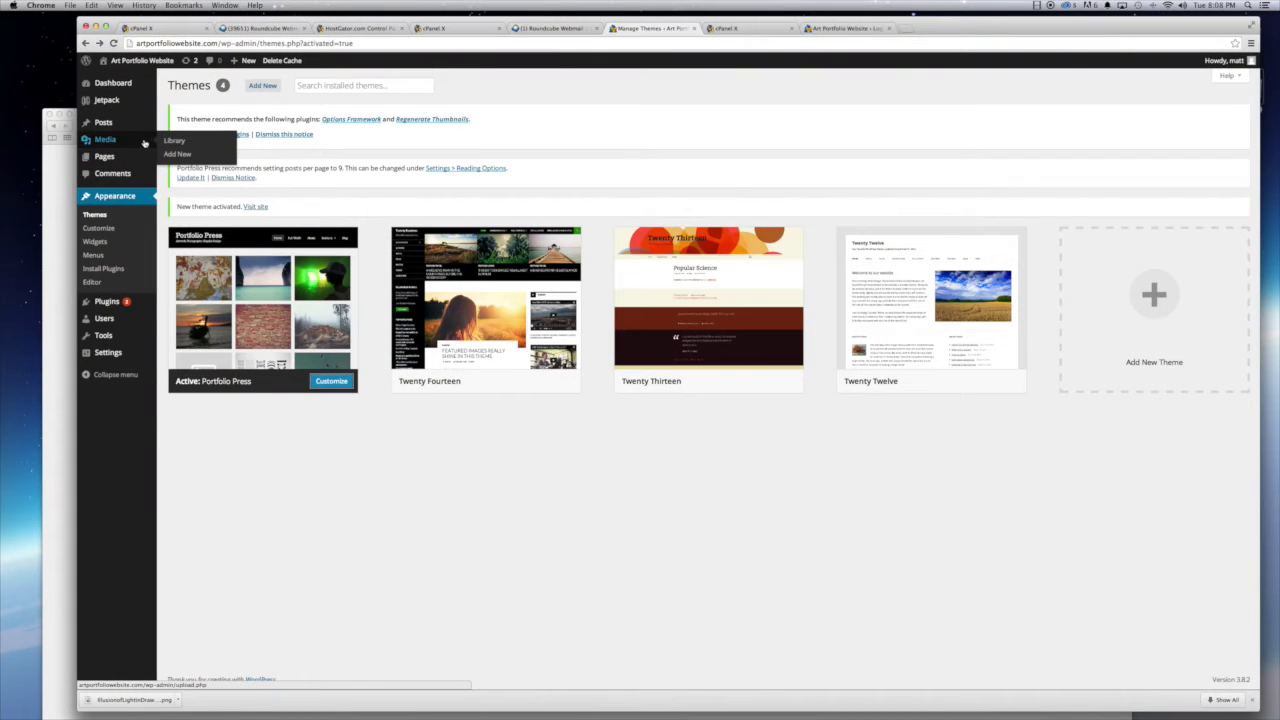
left_click(176, 154)
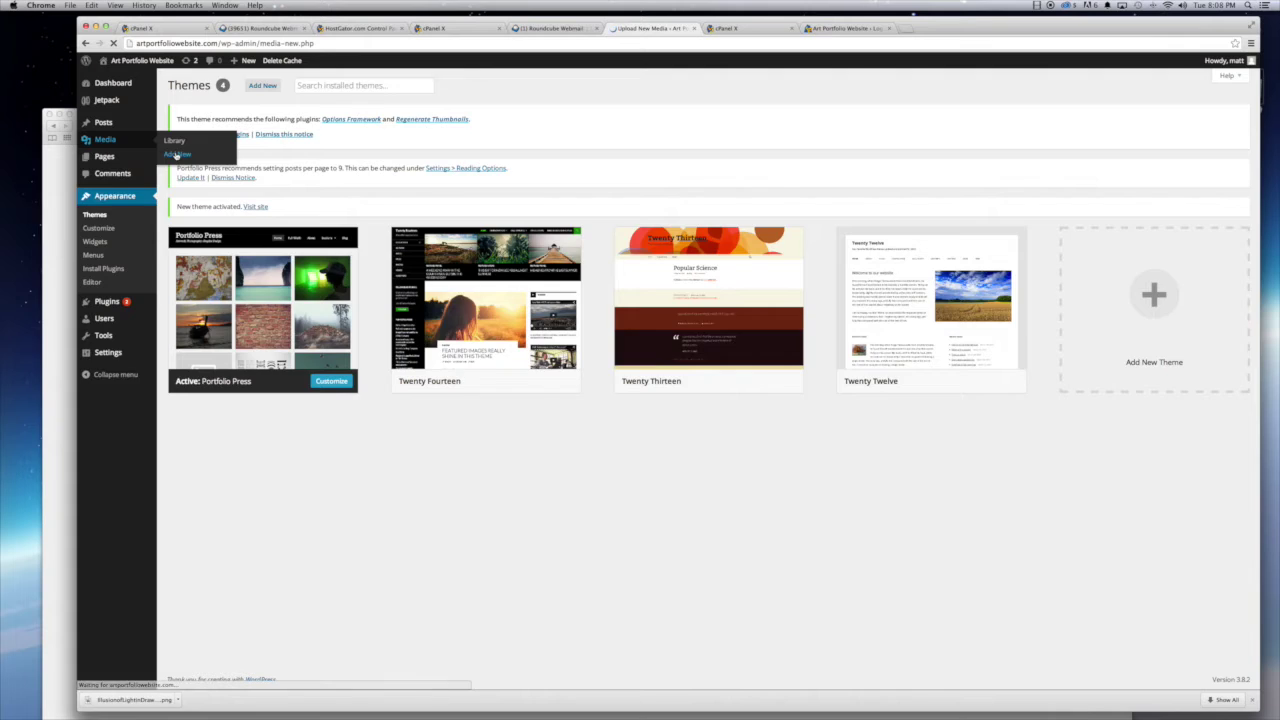
left_click(709, 263)
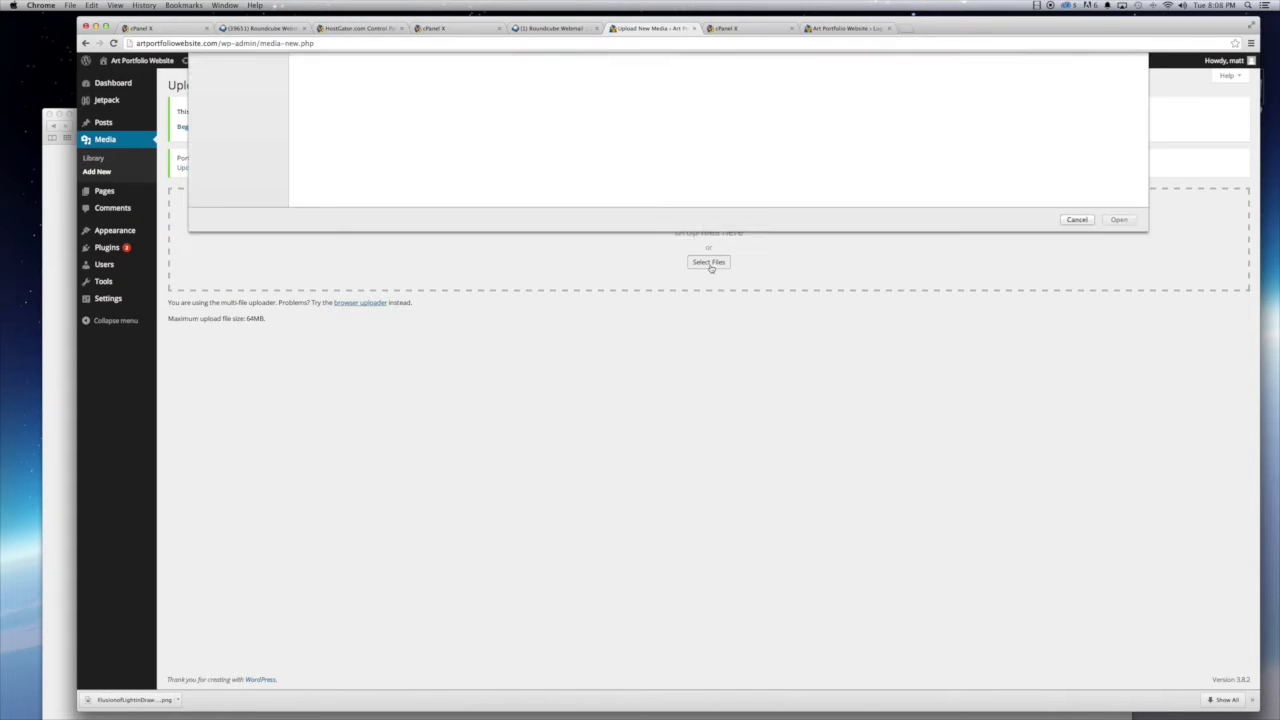
double_click(391, 98)
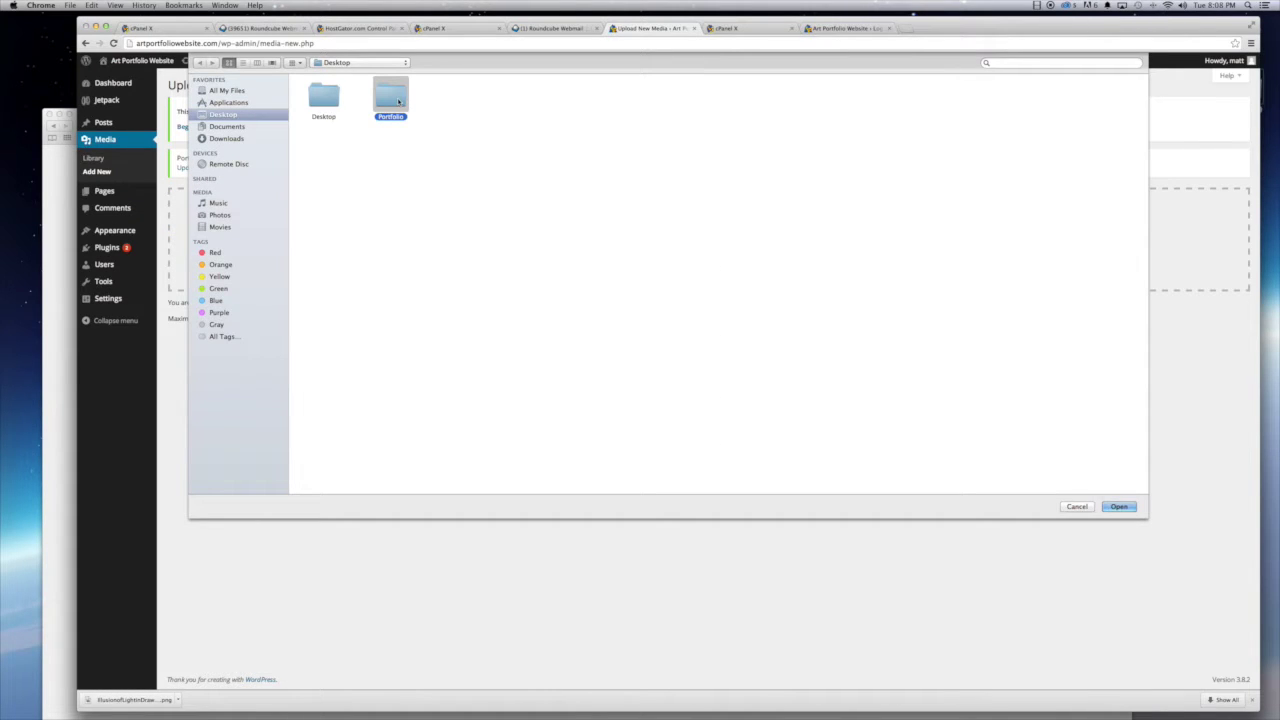
left_click_drag(890, 100, 317, 134)
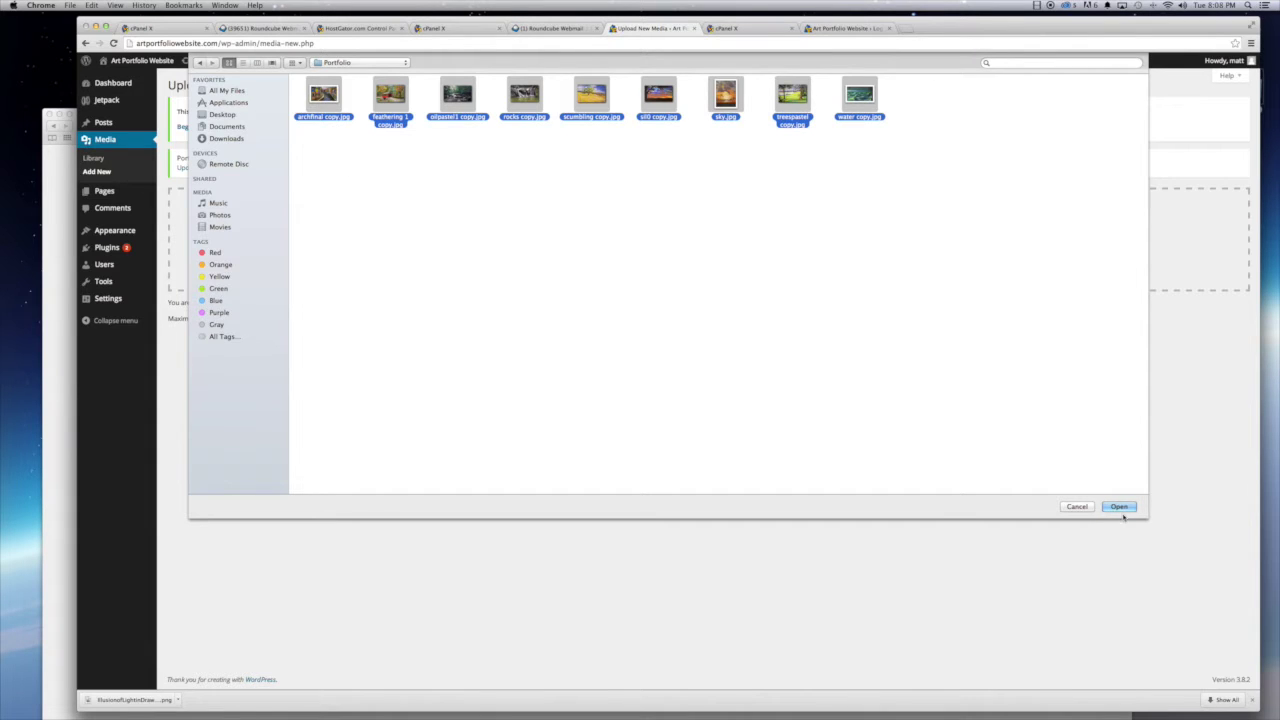
left_click(1119, 507)
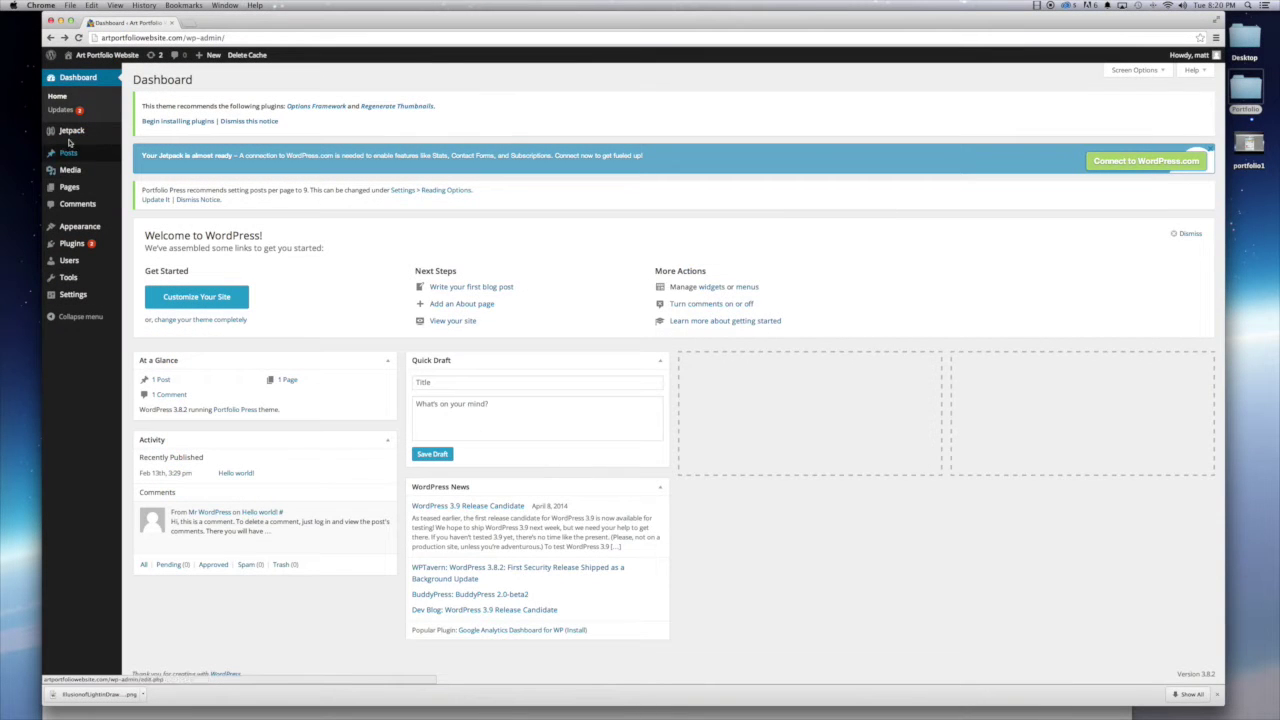
Add a page titled Portfolio with the Full Width Image and Gallery Posts template and publish it
mouse_move(73, 188)
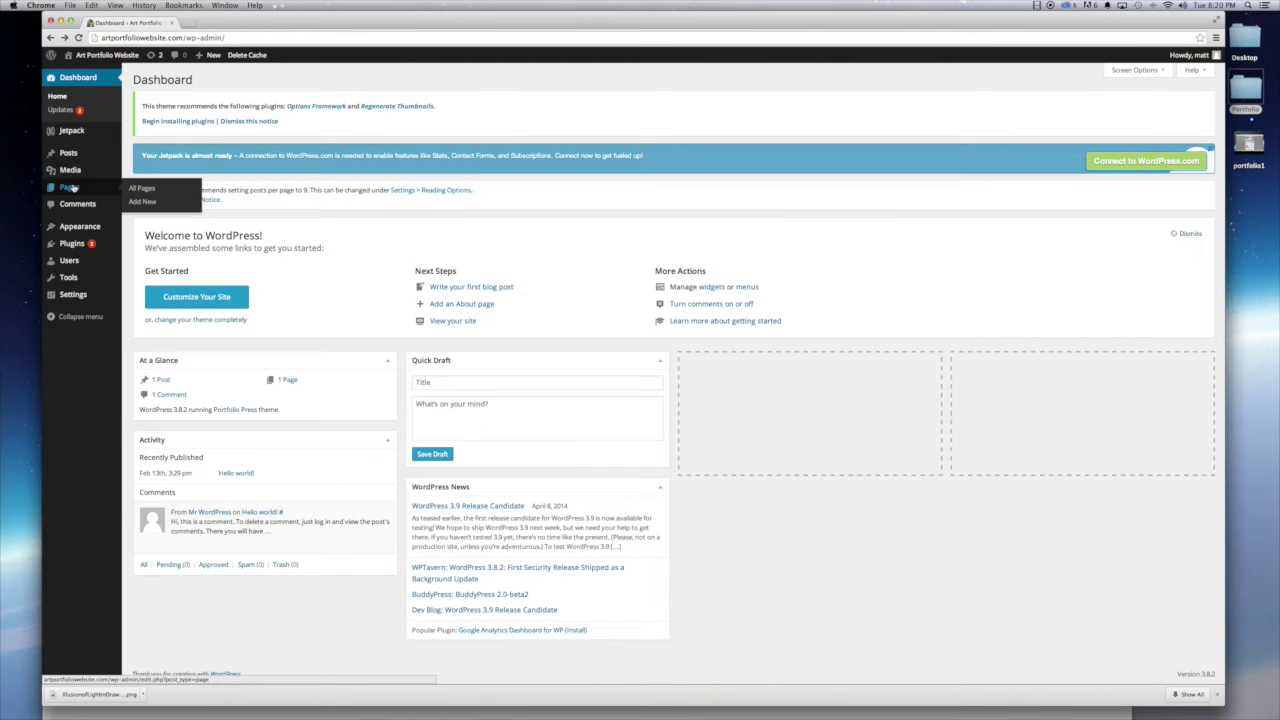
left_click(139, 202)
left_click(177, 190)
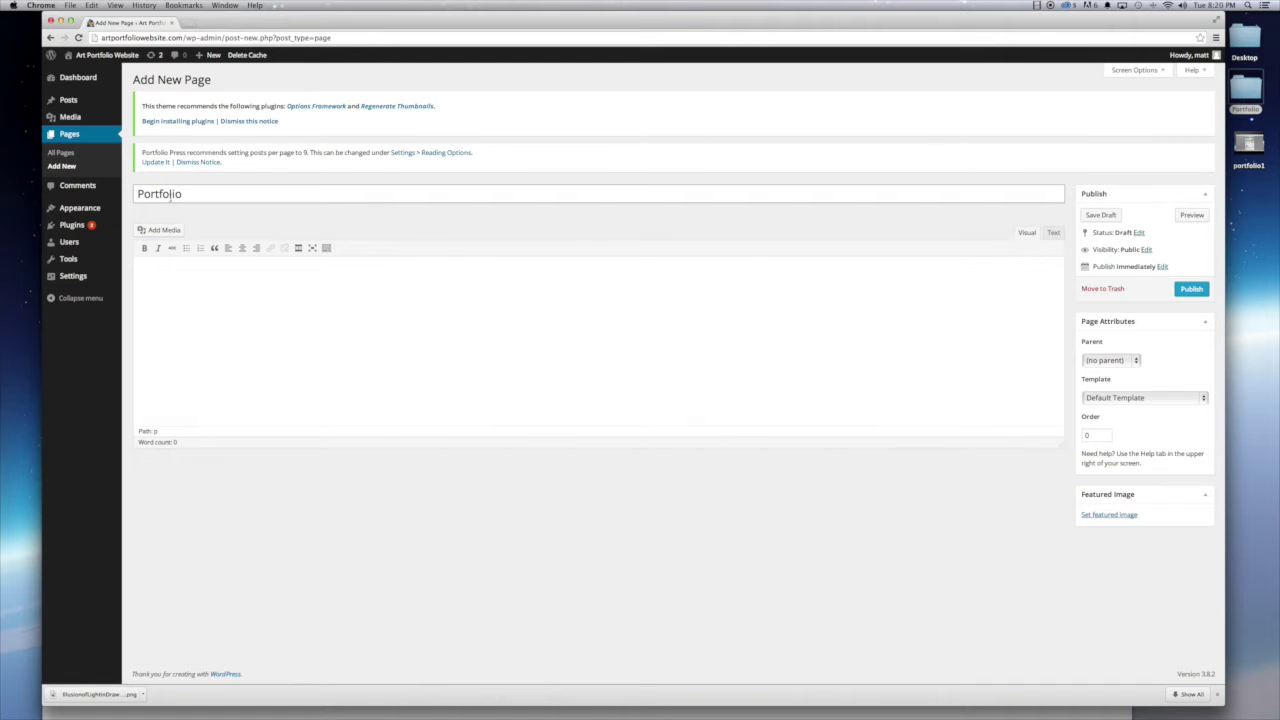
left_click(1145, 399)
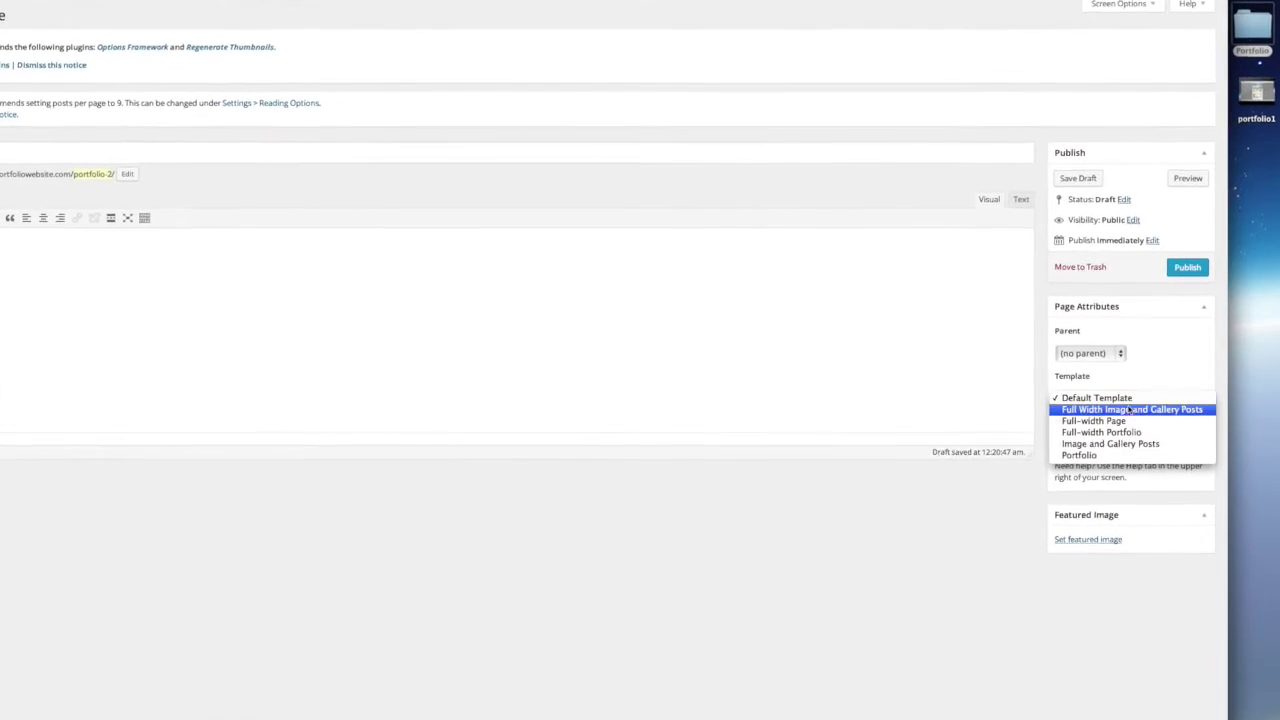
left_click(1130, 410)
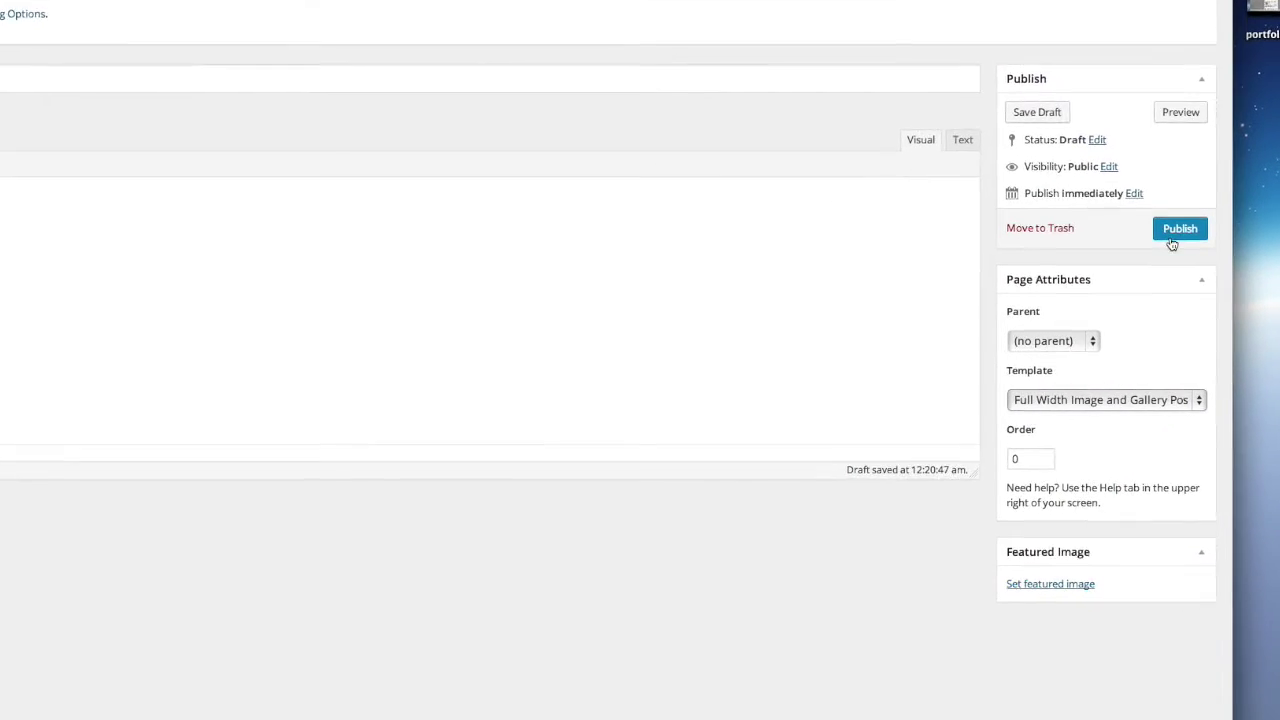
left_click(1176, 247)
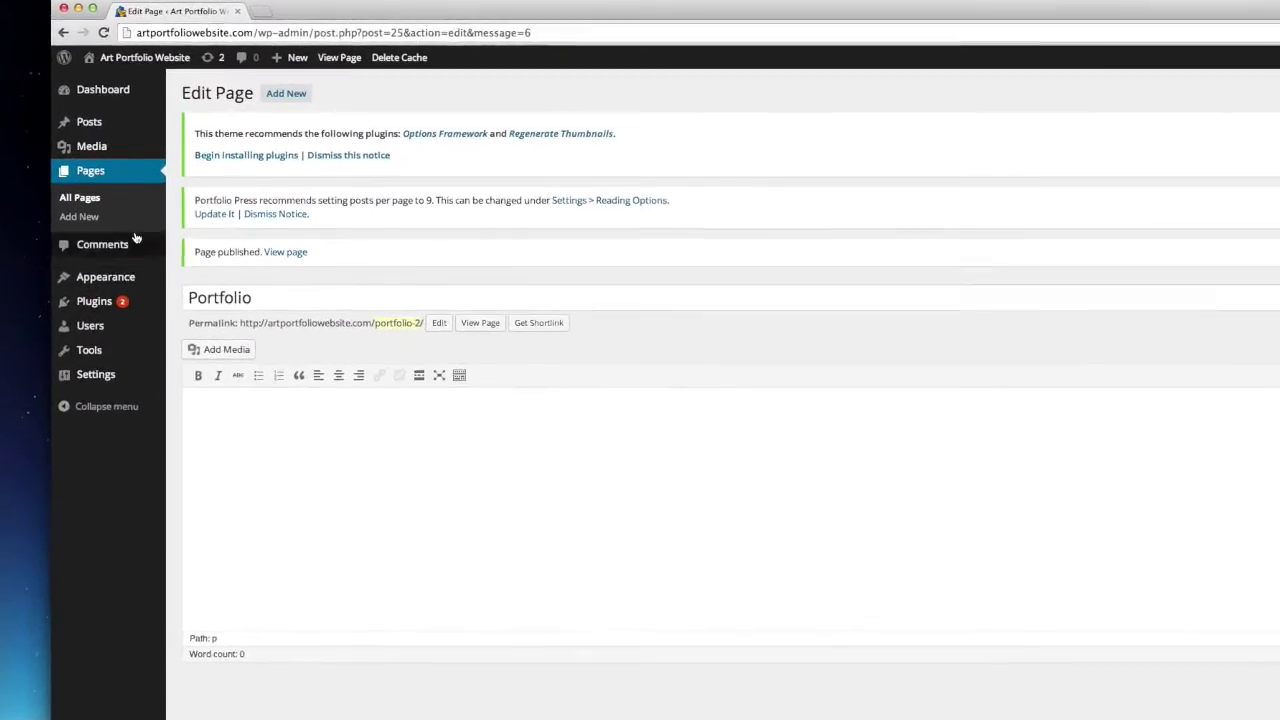
Create a new post titled "Pastel Landscape - Water" with the body text "Pastel Landscape Water Demonstration"
mouse_move(92, 135)
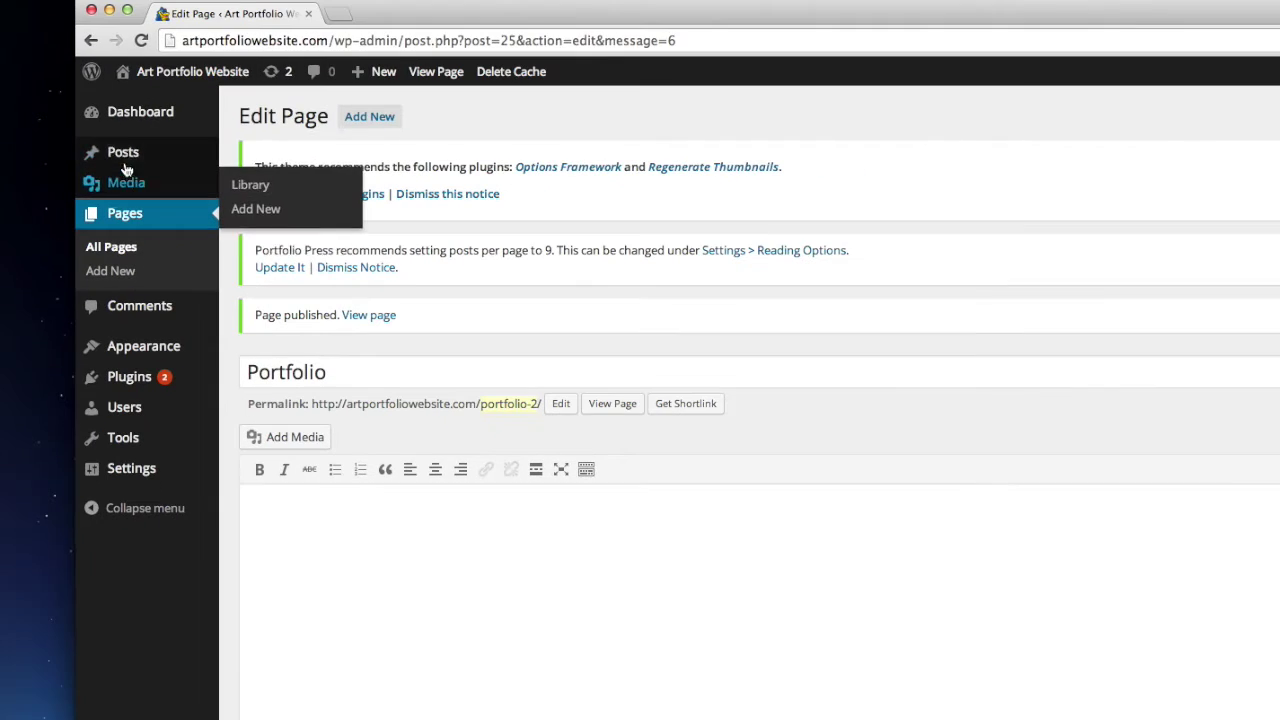
mouse_move(157, 152)
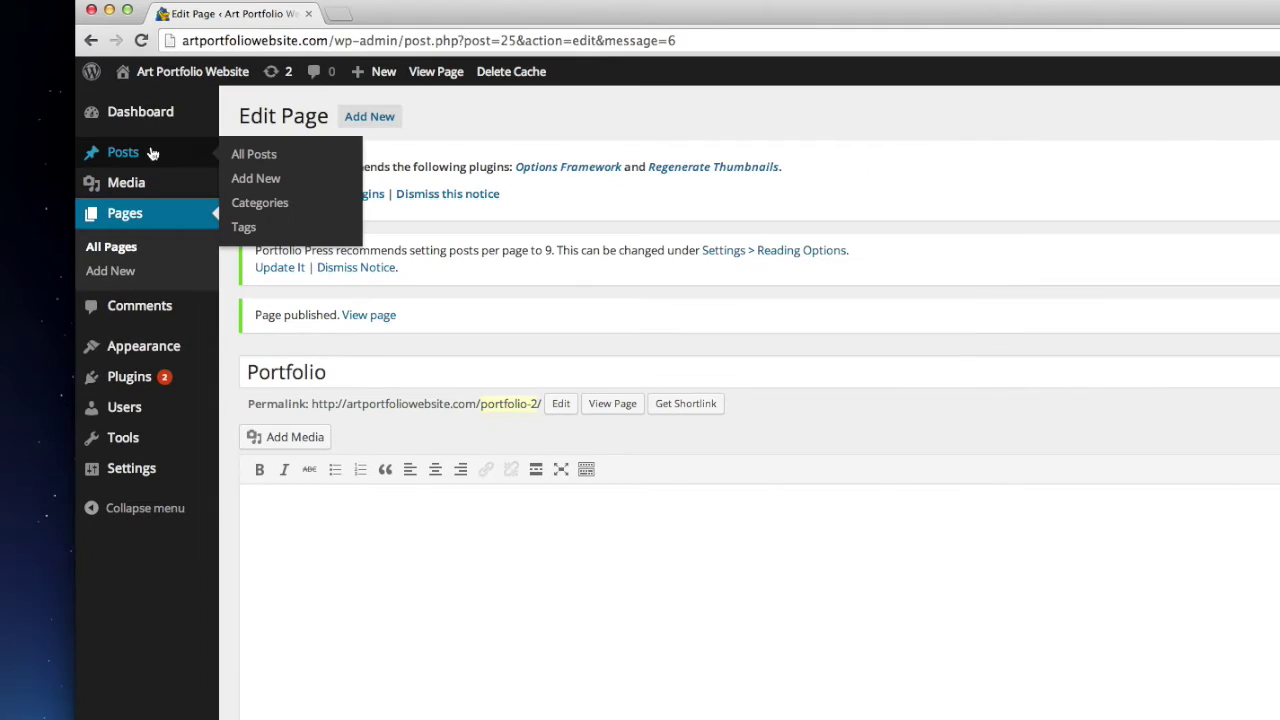
left_click(262, 179)
left_click(295, 315)
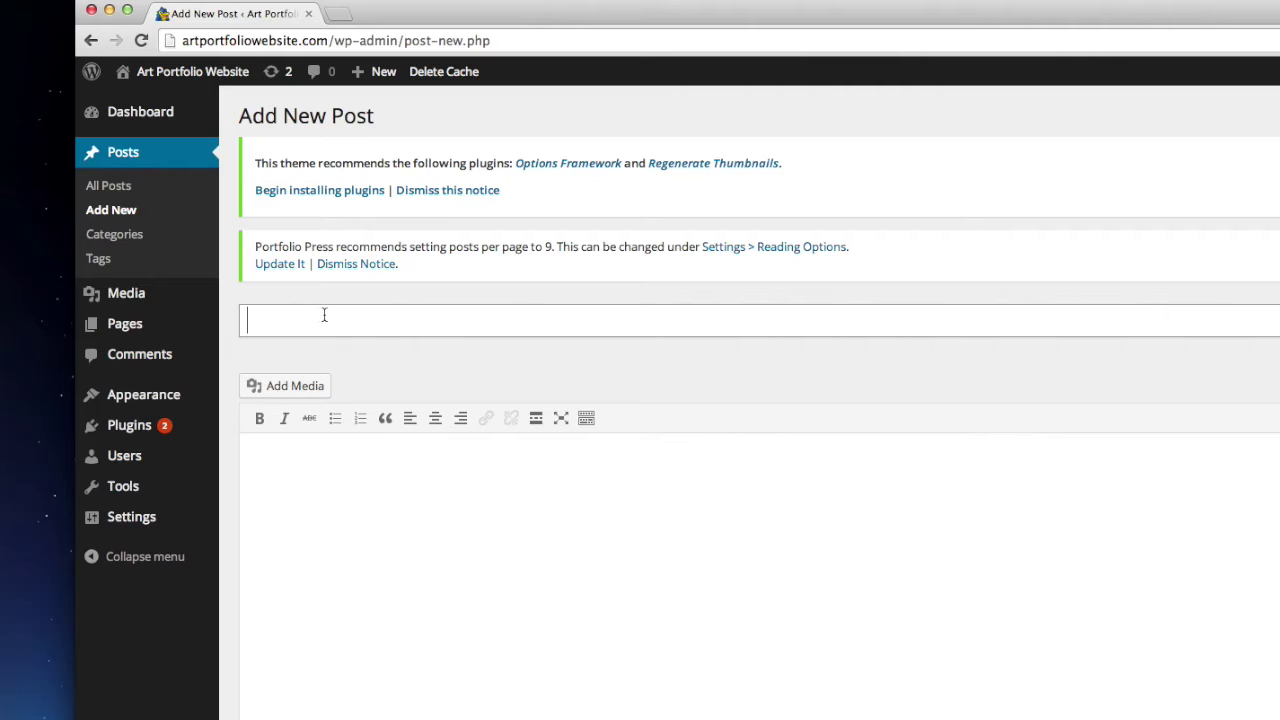
type("Pastel Landscape - Water")
left_click(325, 454)
type("Pa")
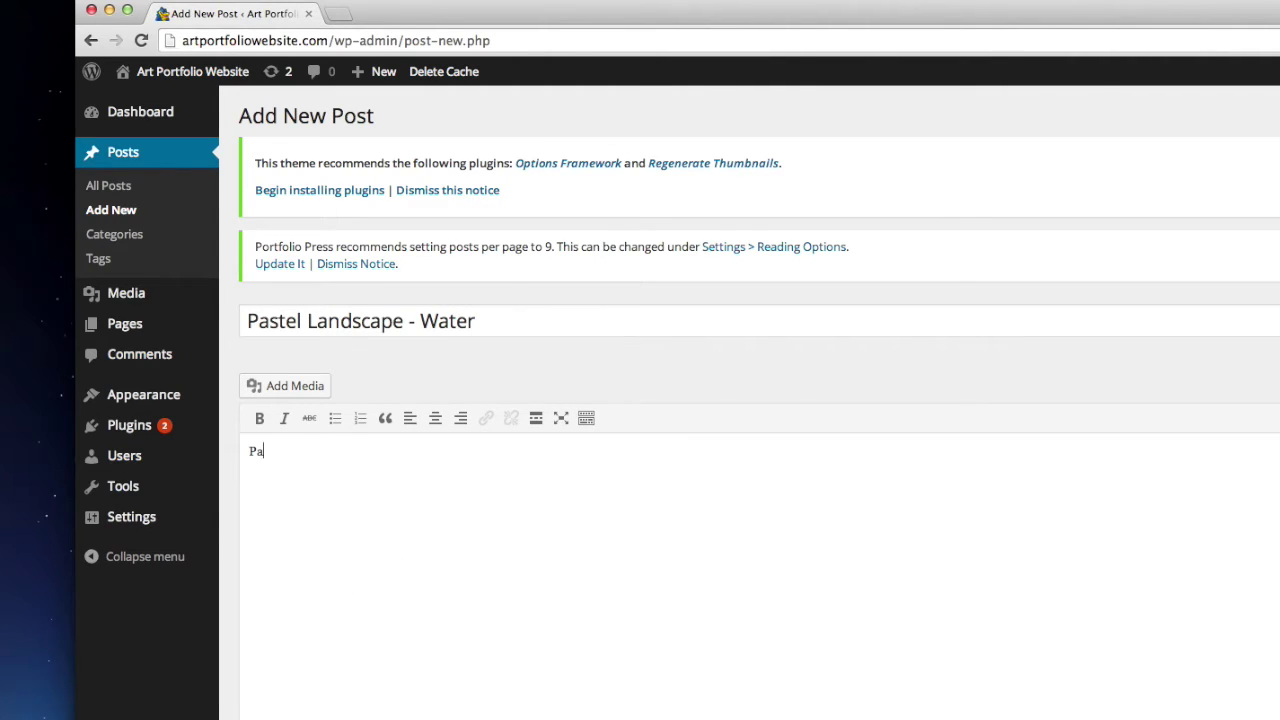
type("stel Landscape Water Demonmstration")
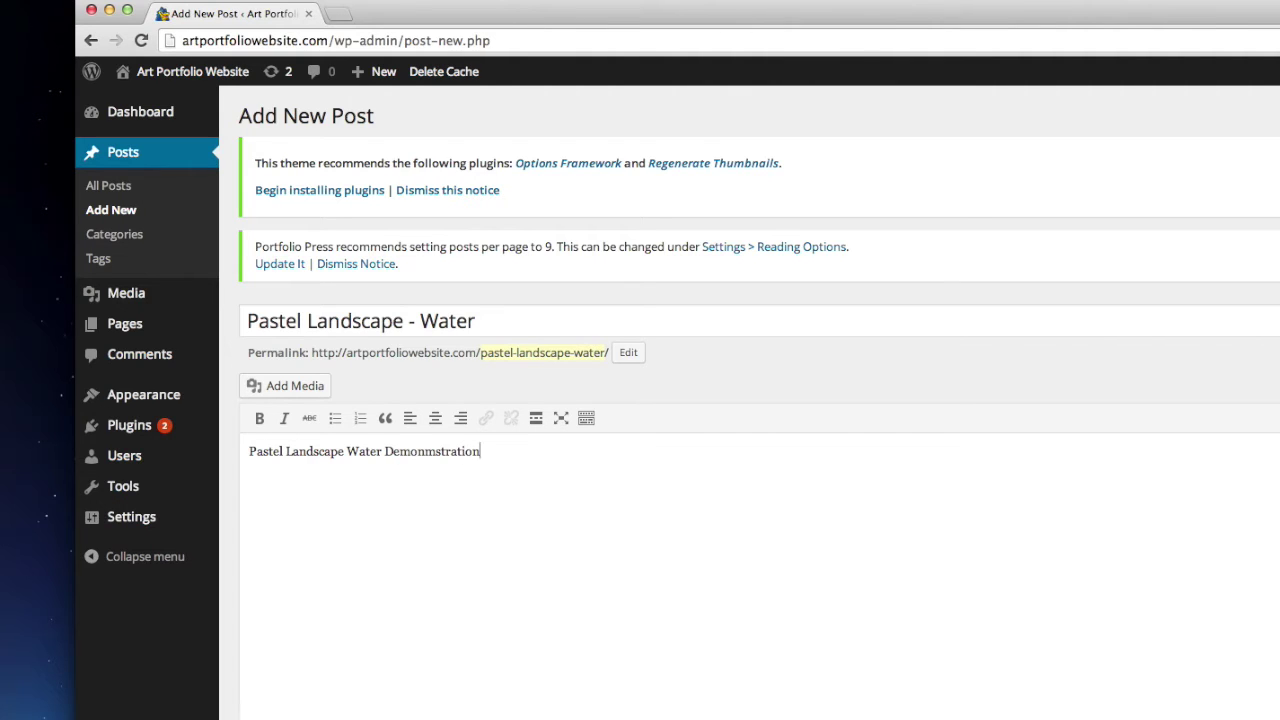
left_click(435, 451)
key("BackSpace")
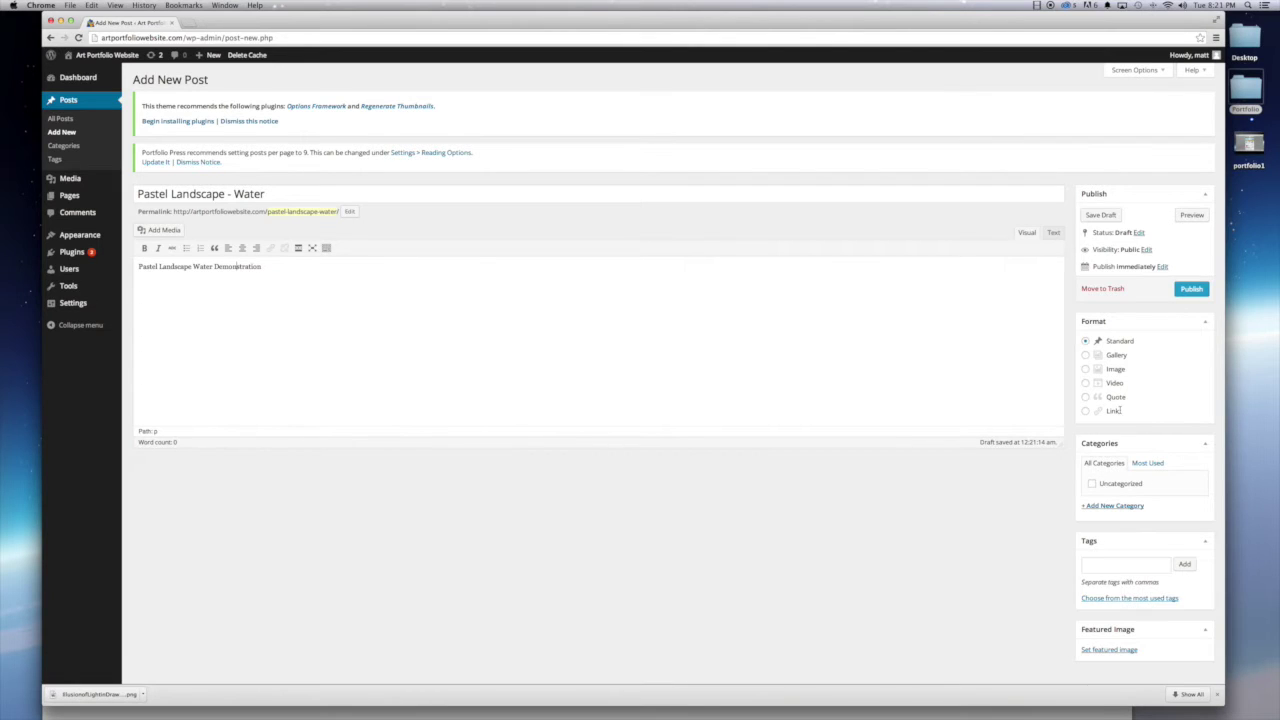
Set the post format to Image and make the water painting its featured image, with alt text describing the pastel landscape
scroll(1118, 410, "down", 1)
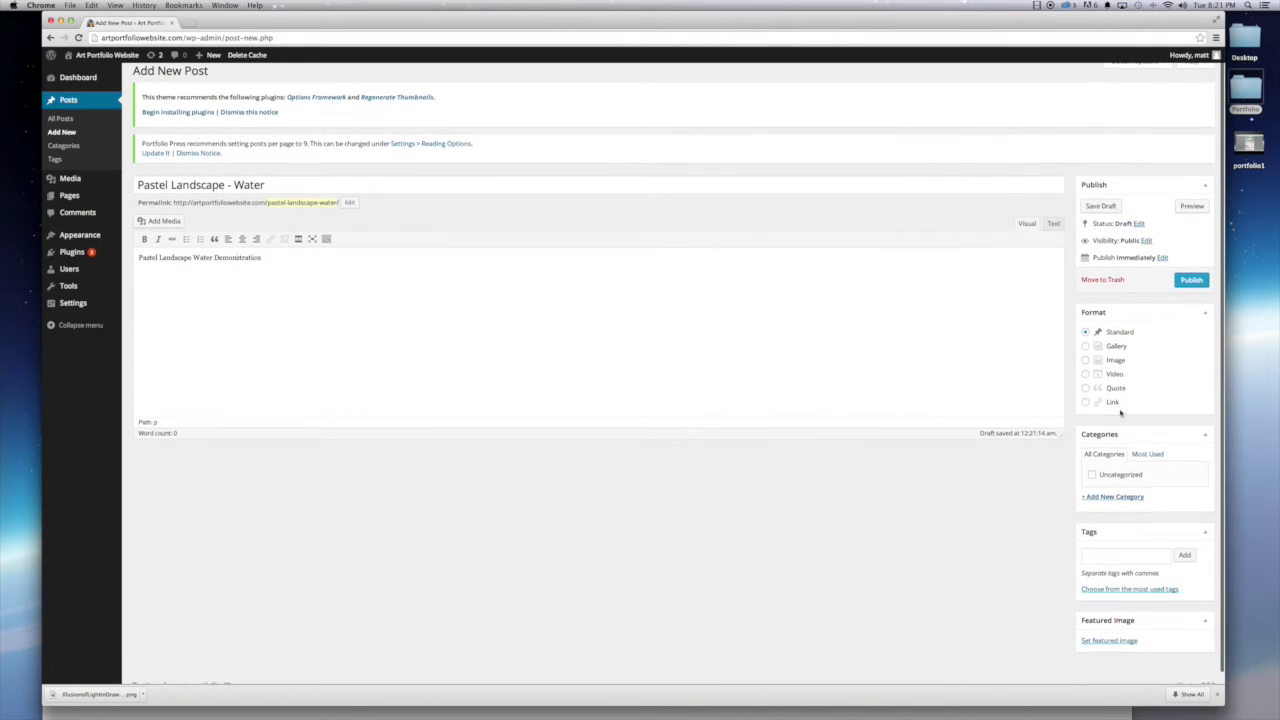
left_click(1085, 358)
scroll(1120, 414, "down", 1)
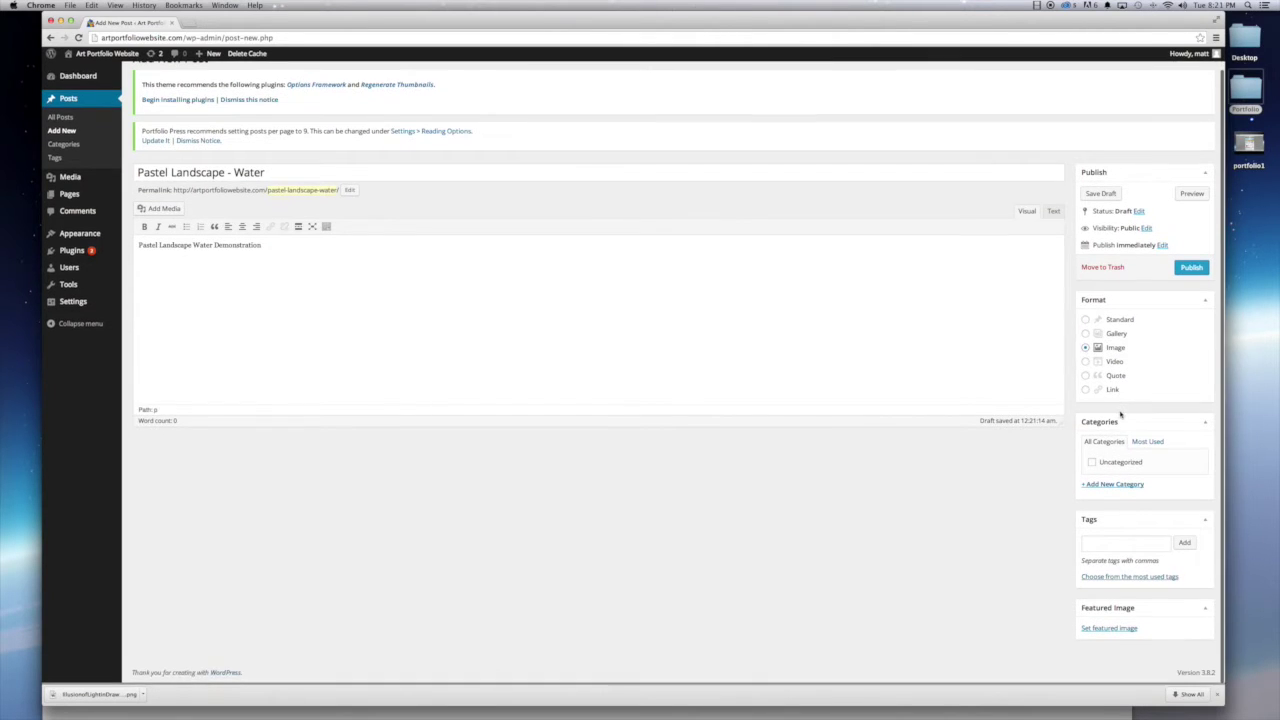
left_click(1110, 630)
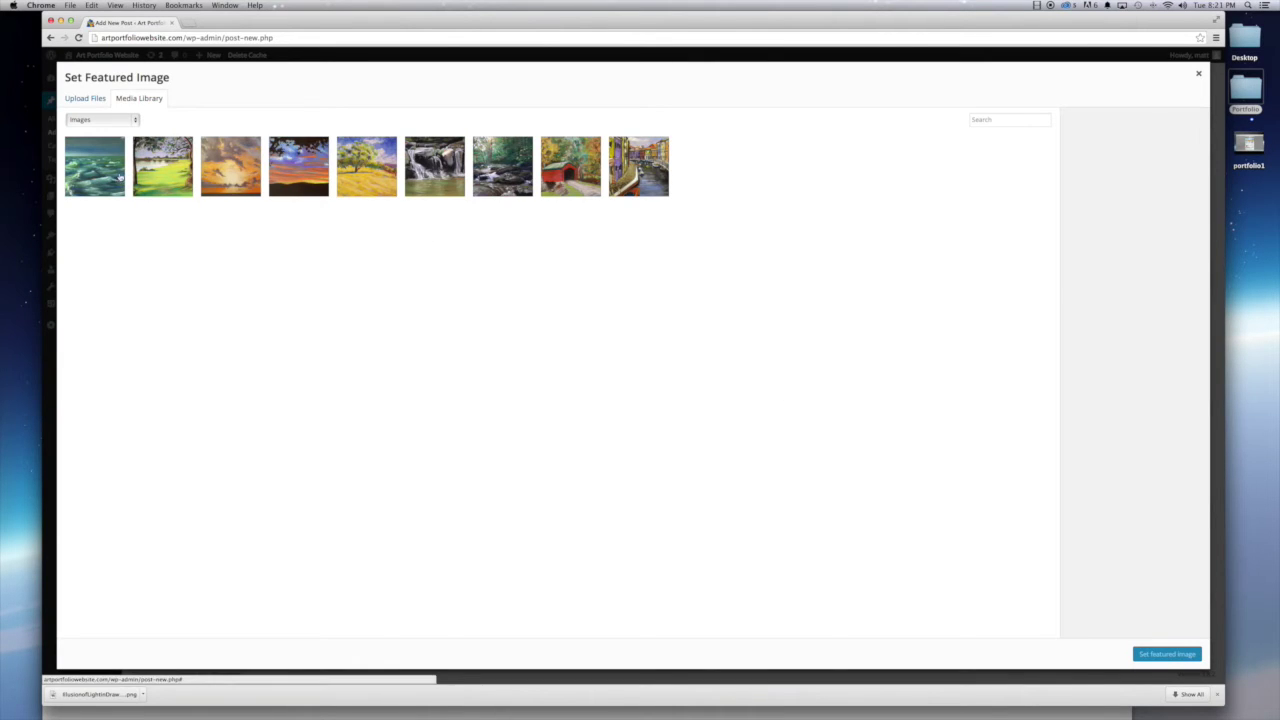
left_click(119, 177)
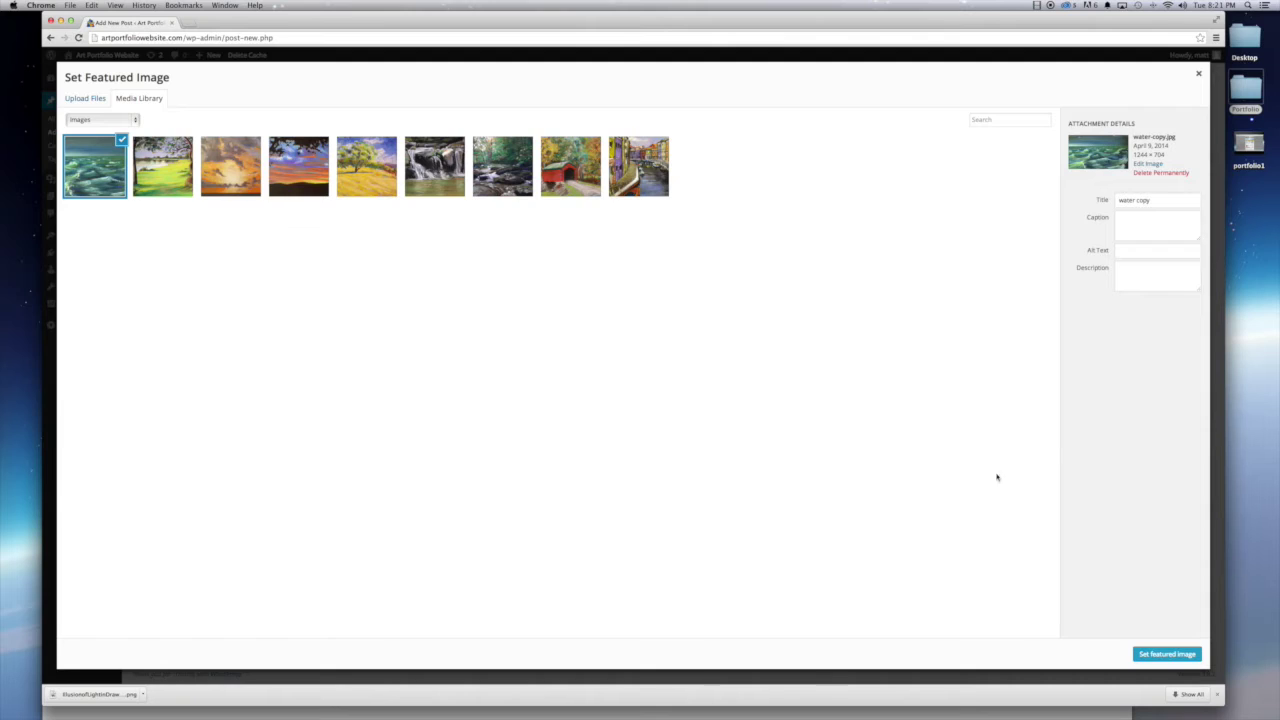
left_click(1123, 252)
type("Pastel Landscap")
key("BackSpace")
left_click(1167, 654)
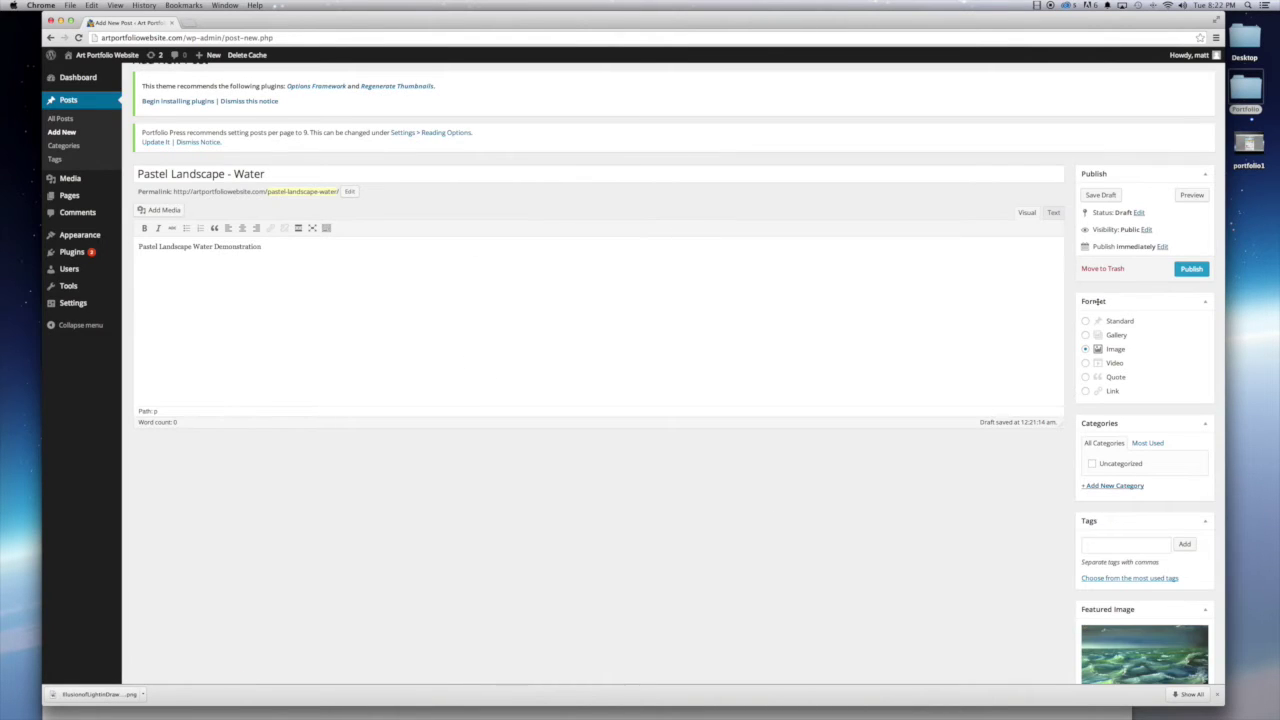
Publish the Pastel Landscape - Water post and view it on the site
scroll(1132, 238, "down", 2)
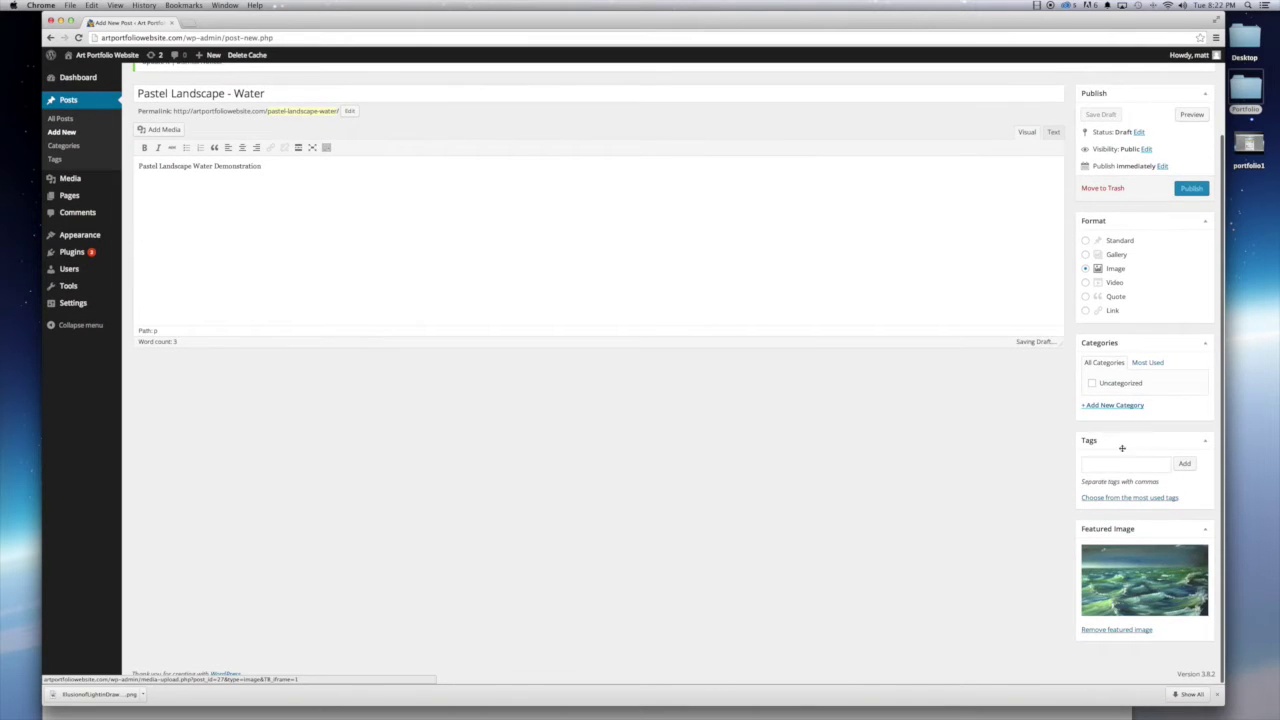
scroll(1122, 455, "up", 3)
left_click(1188, 291)
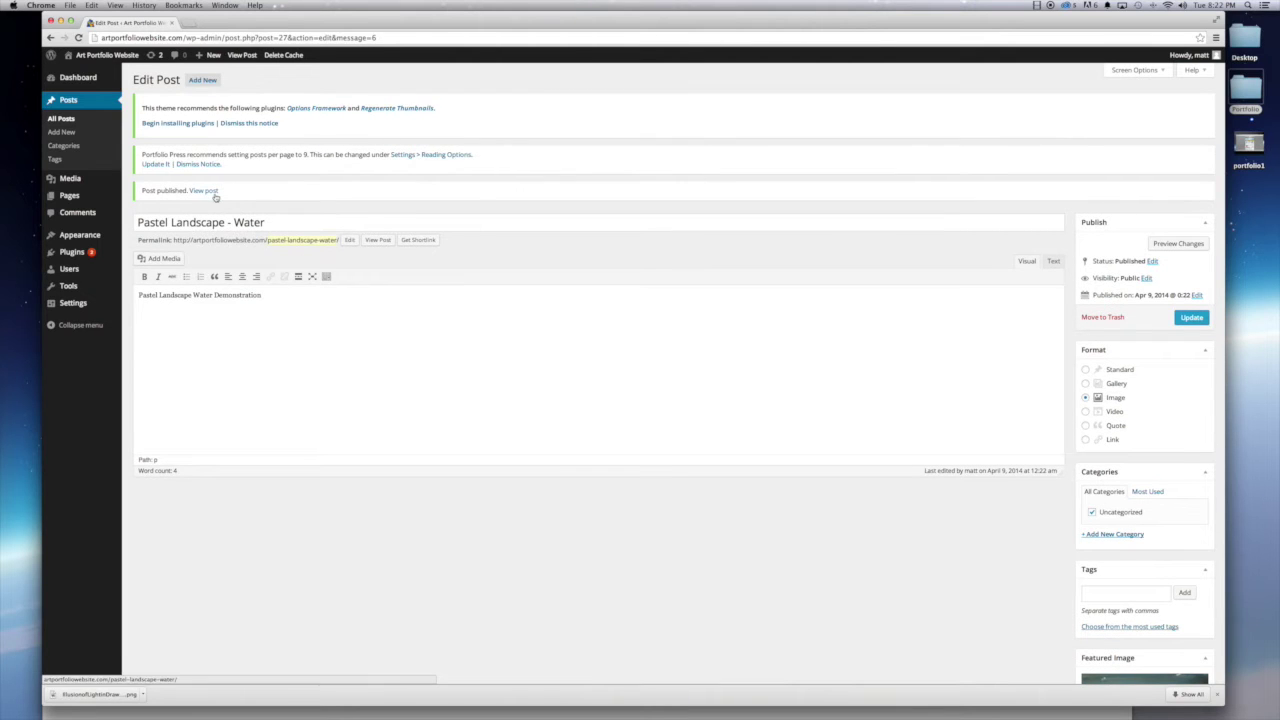
left_click(213, 195)
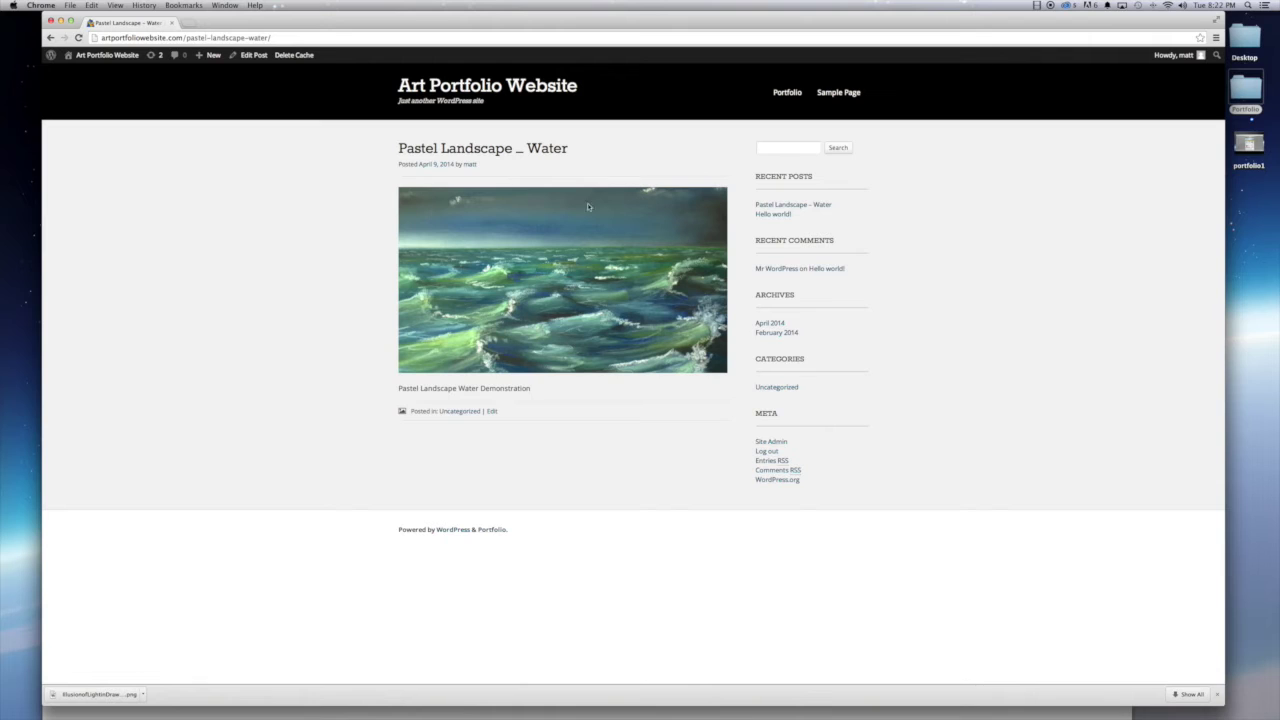
Return to the site admin and move Sample Page to the trash from the list of all pages
left_click(50, 37)
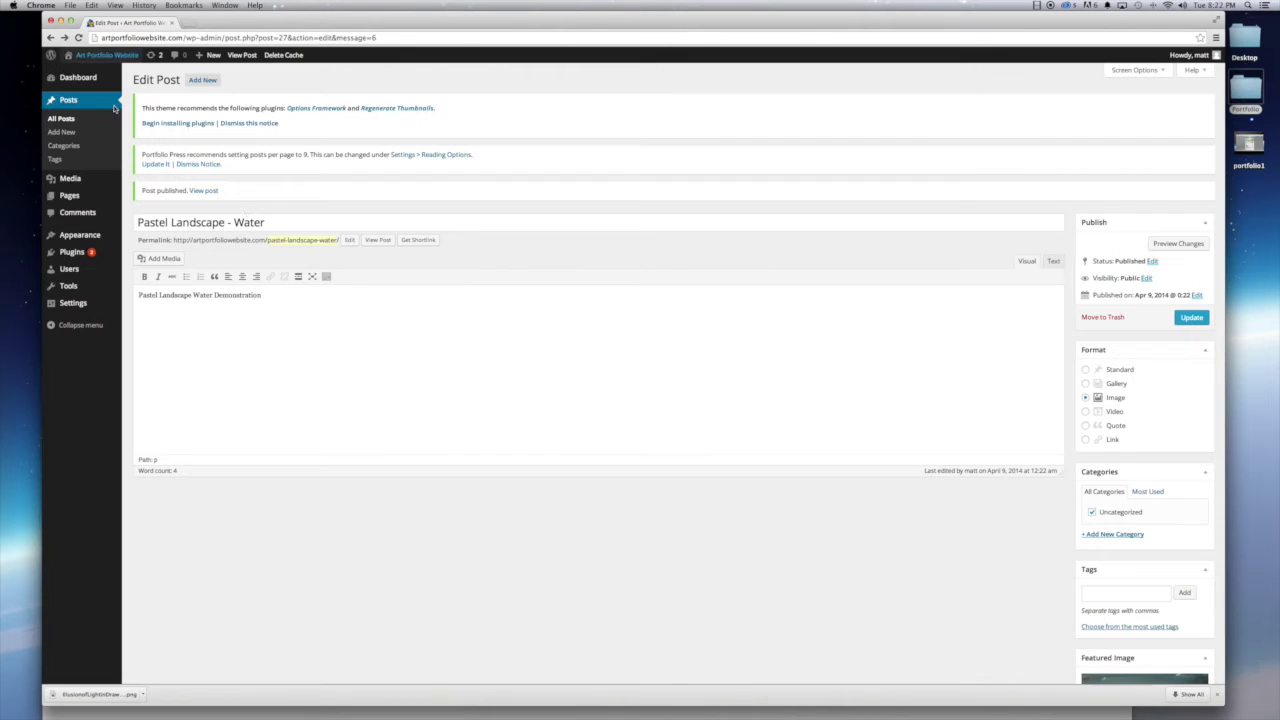
mouse_move(72, 196)
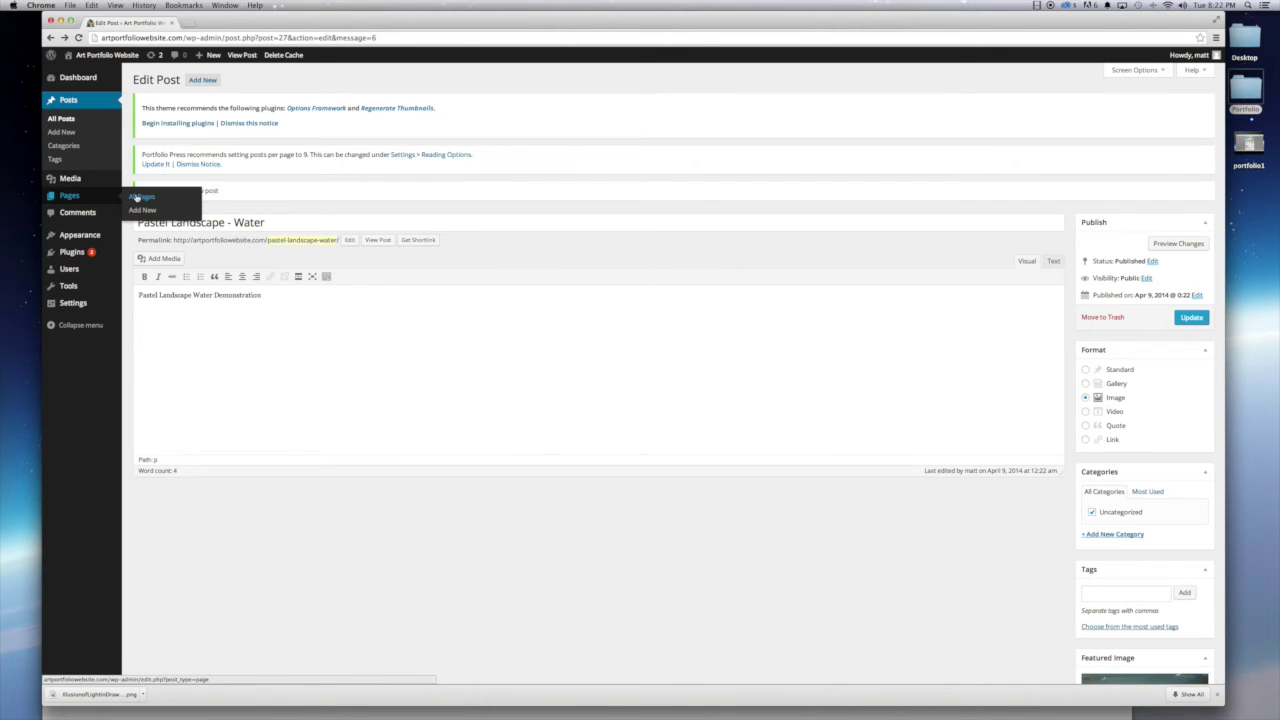
left_click(138, 198)
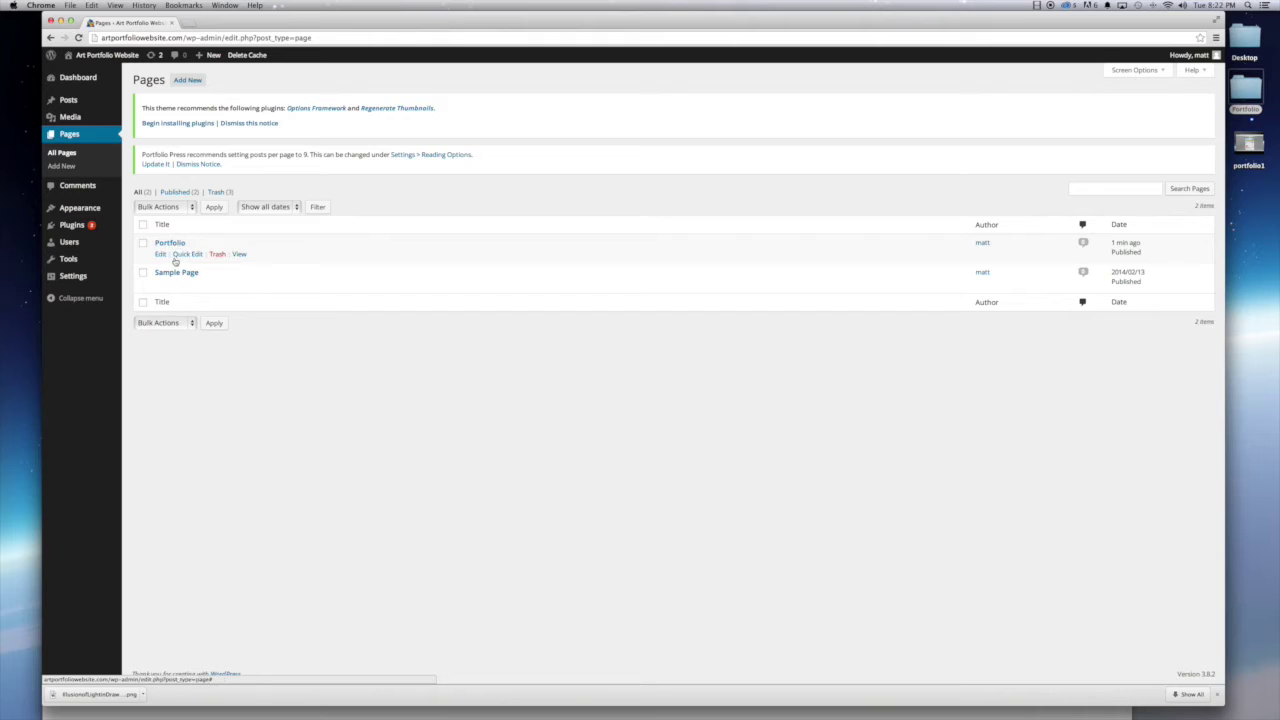
left_click(217, 284)
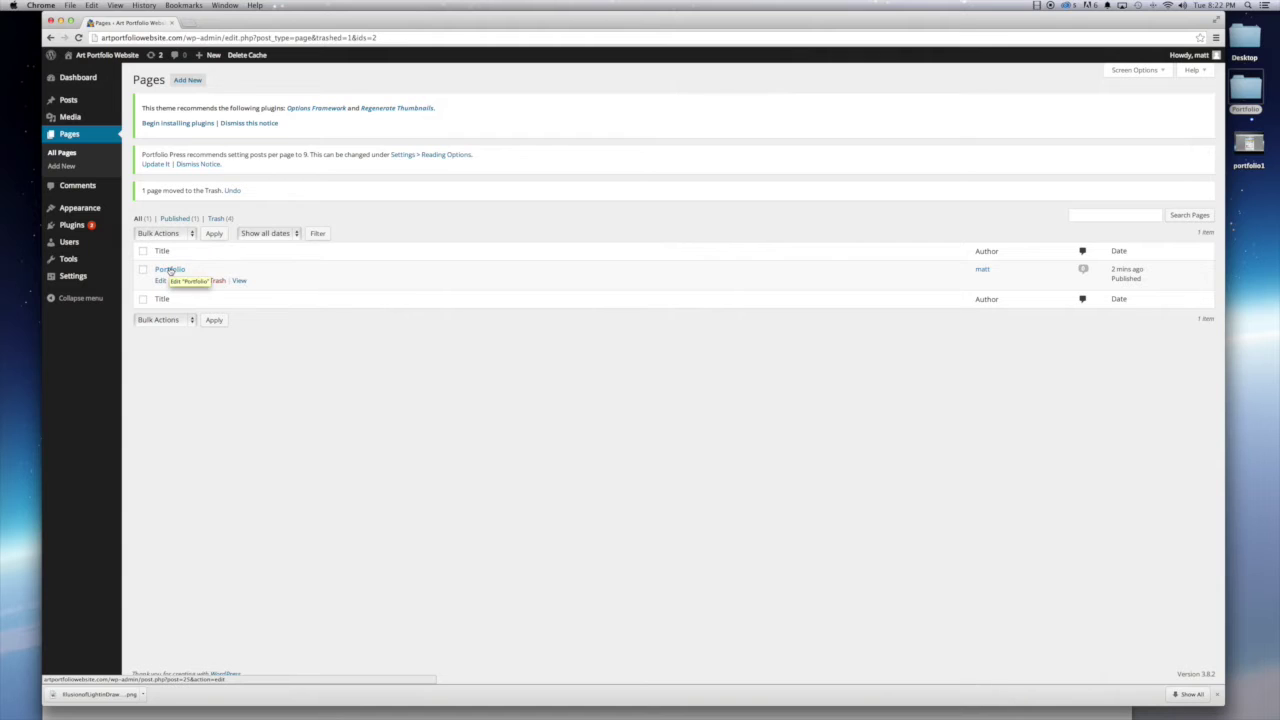
View the Portfolio page on the site, open the water painting's post from its thumbnail, and return to the portfolio
left_click(241, 280)
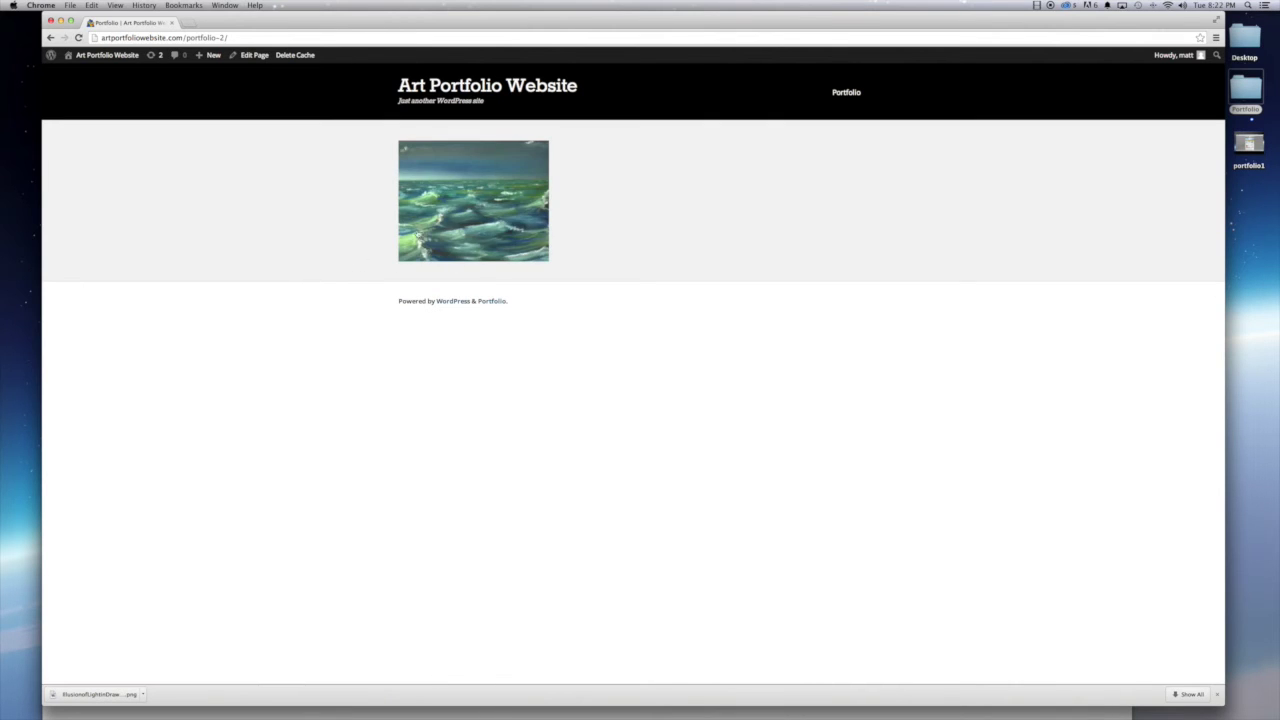
left_click(437, 227)
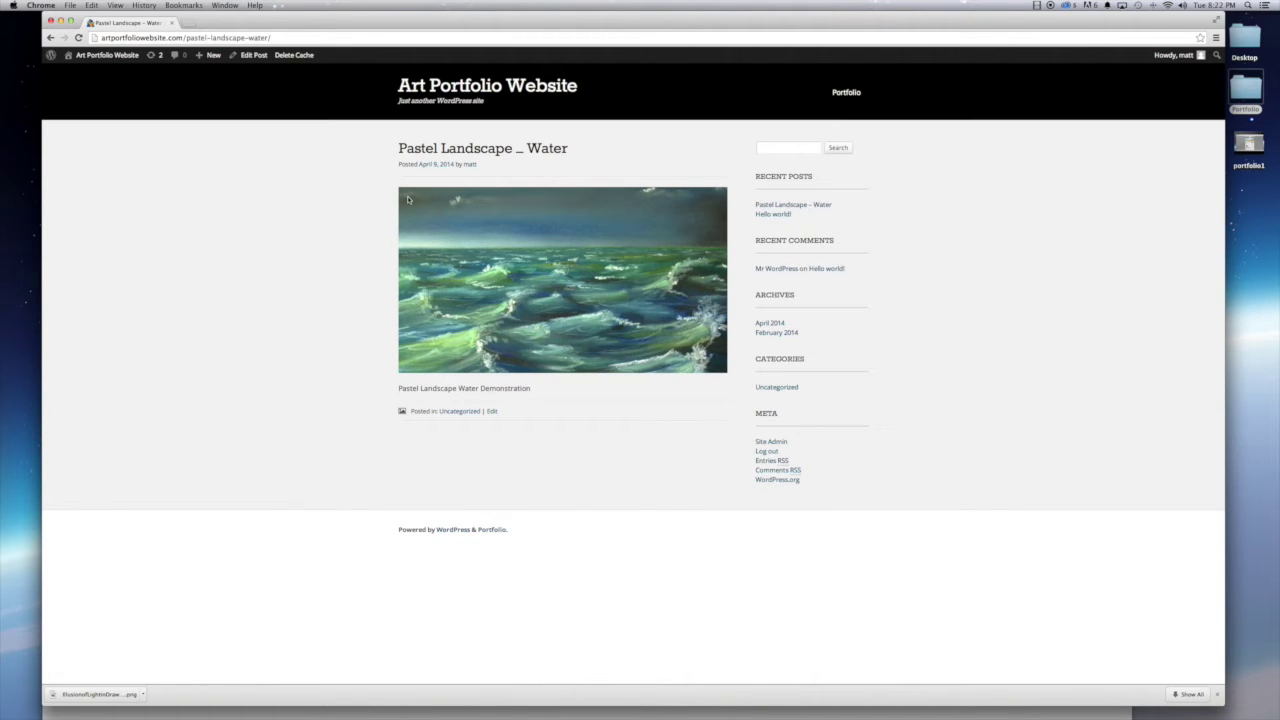
left_click(51, 37)
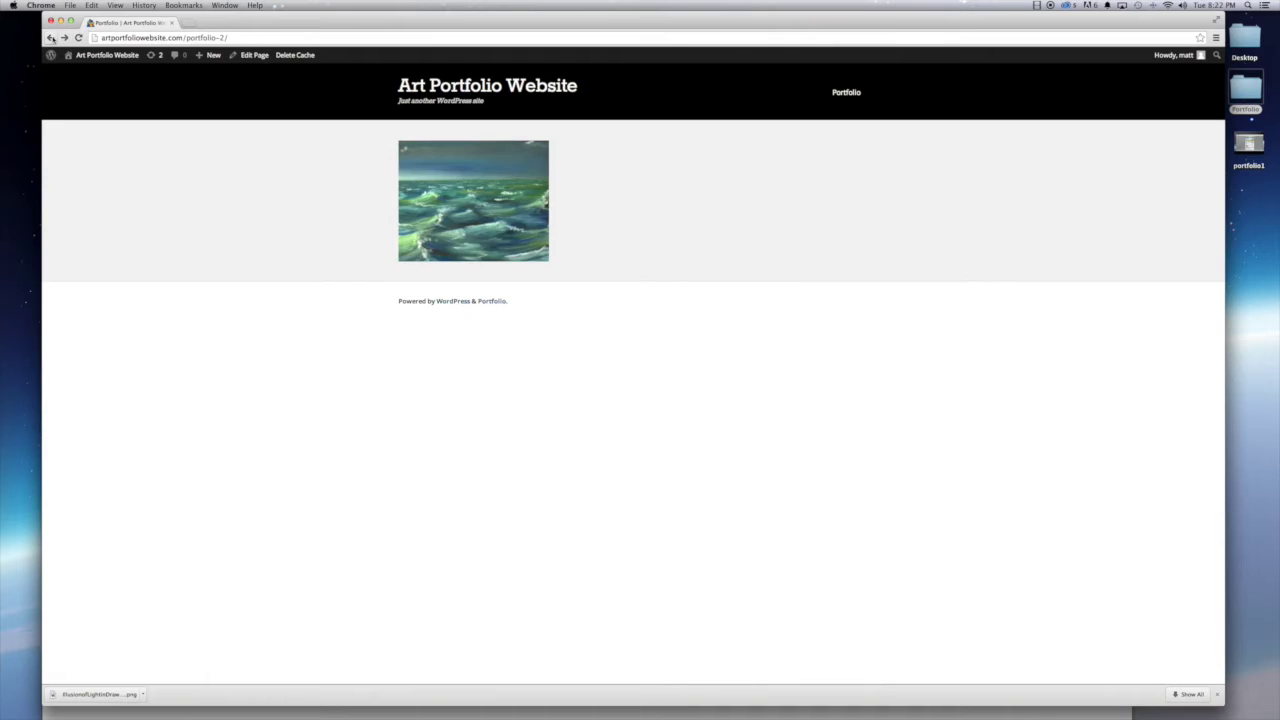
Return to the site admin and create a post titled "Pastel Landscape - Trees" with the body text "Pastel Landscape Trees Demonstration"
left_click(856, 94)
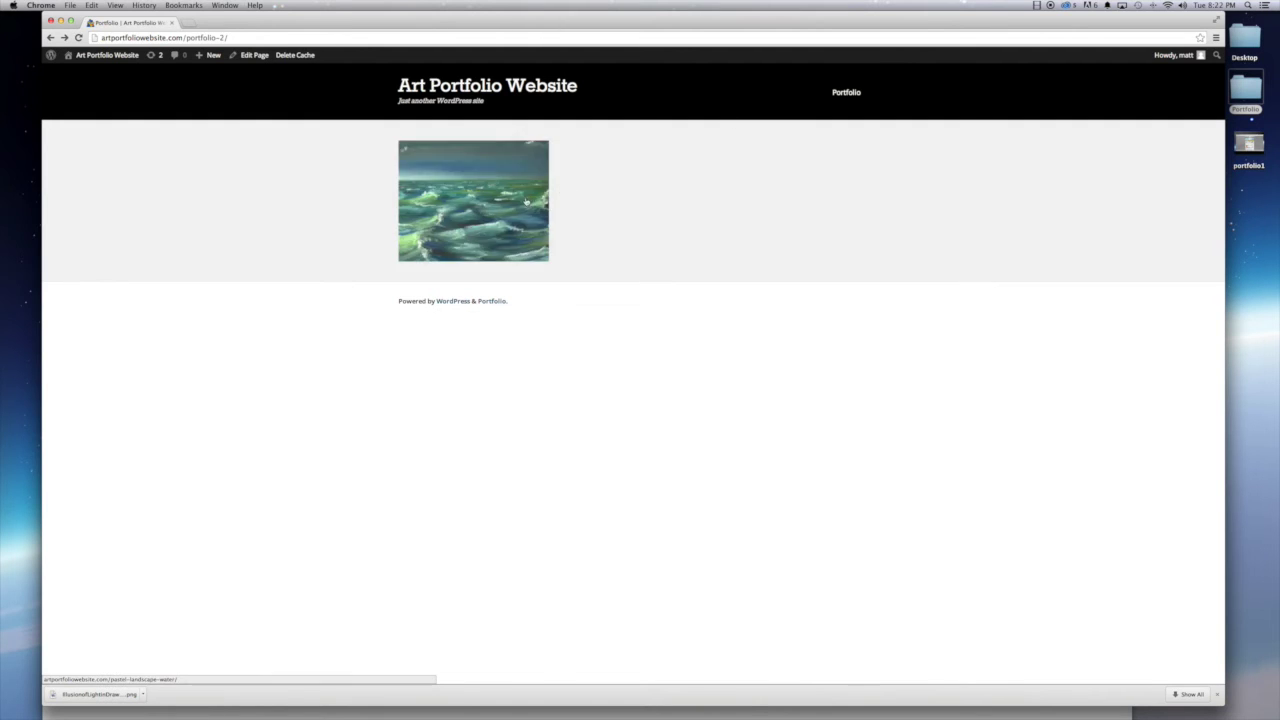
left_click(49, 38)
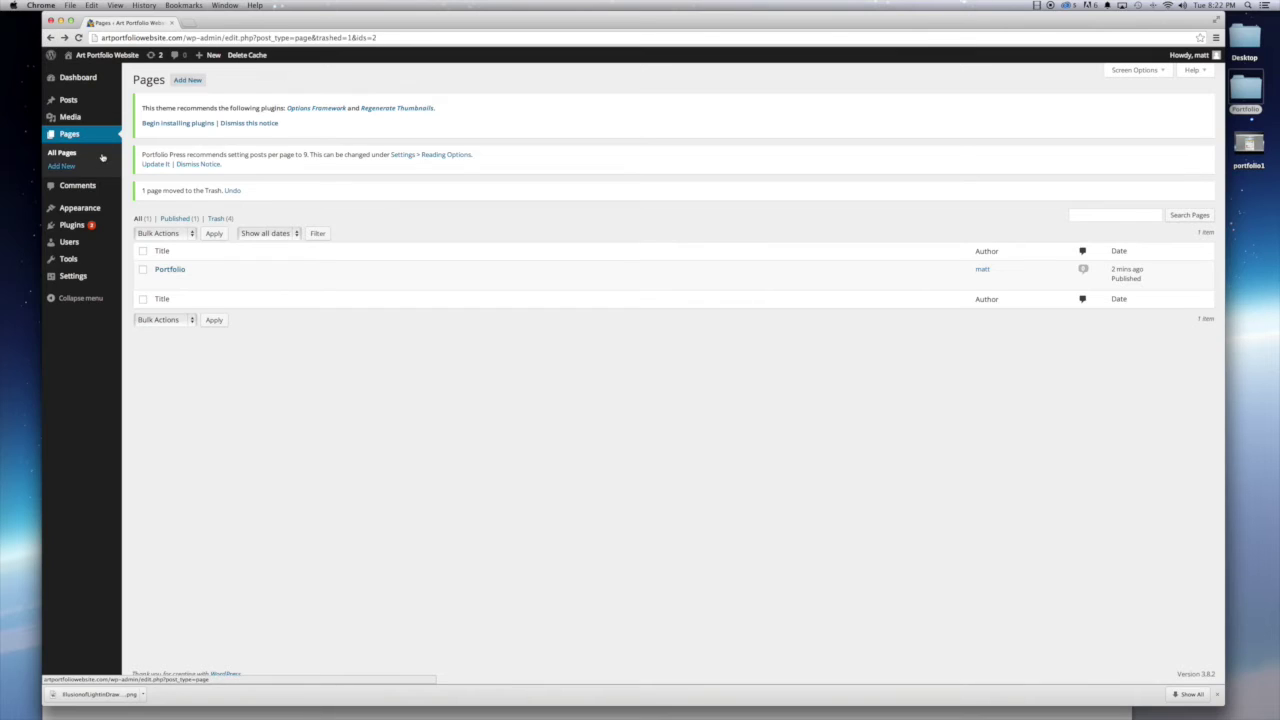
mouse_move(66, 100)
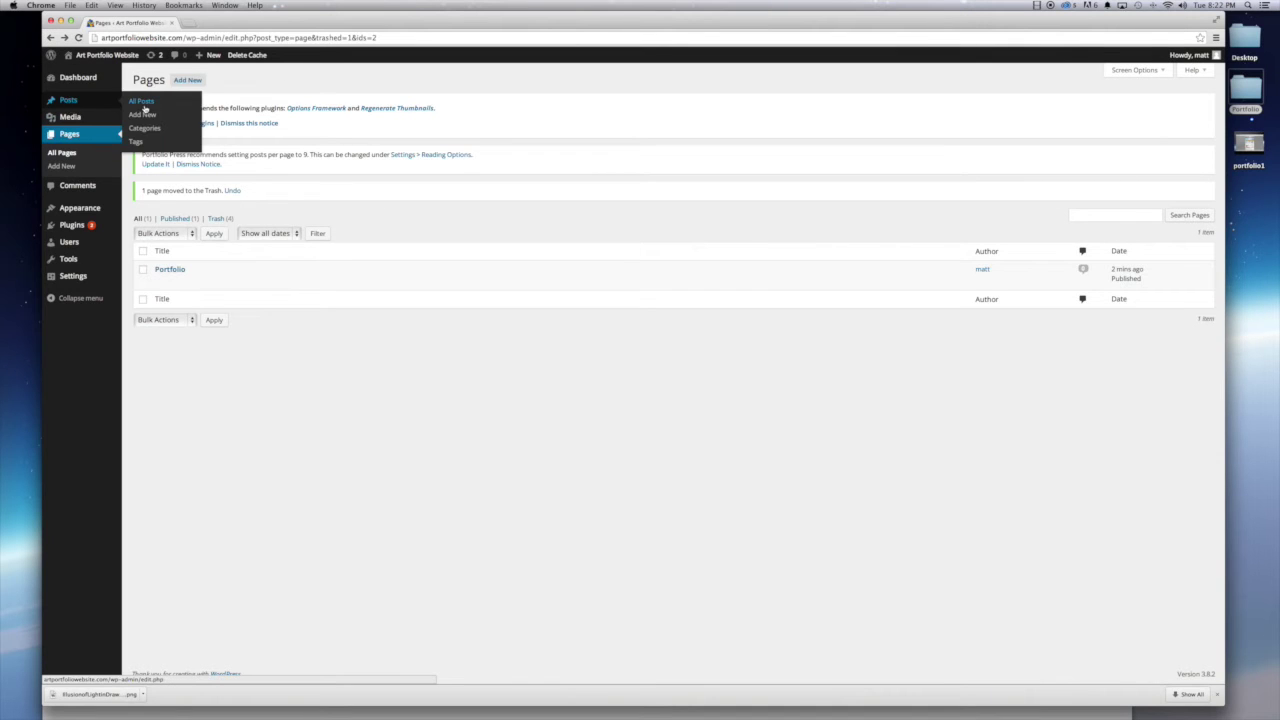
left_click(143, 115)
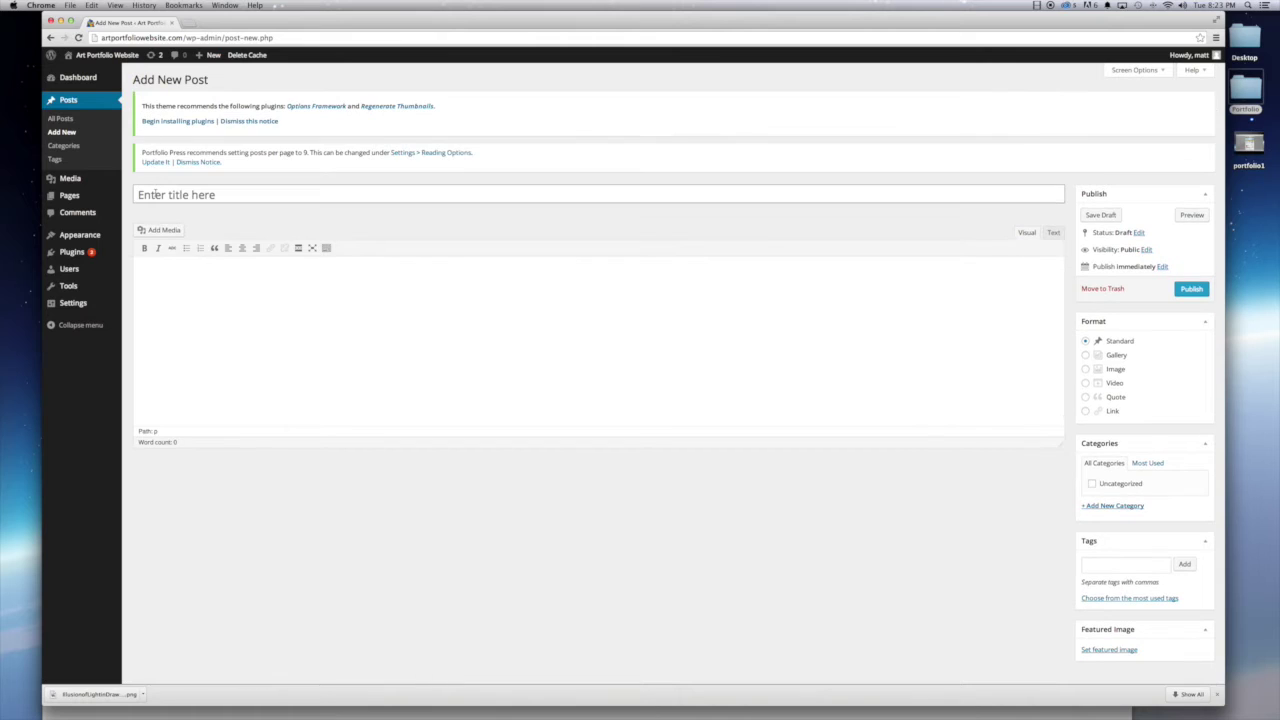
type("Pastek")
type(" Landscape Trees")
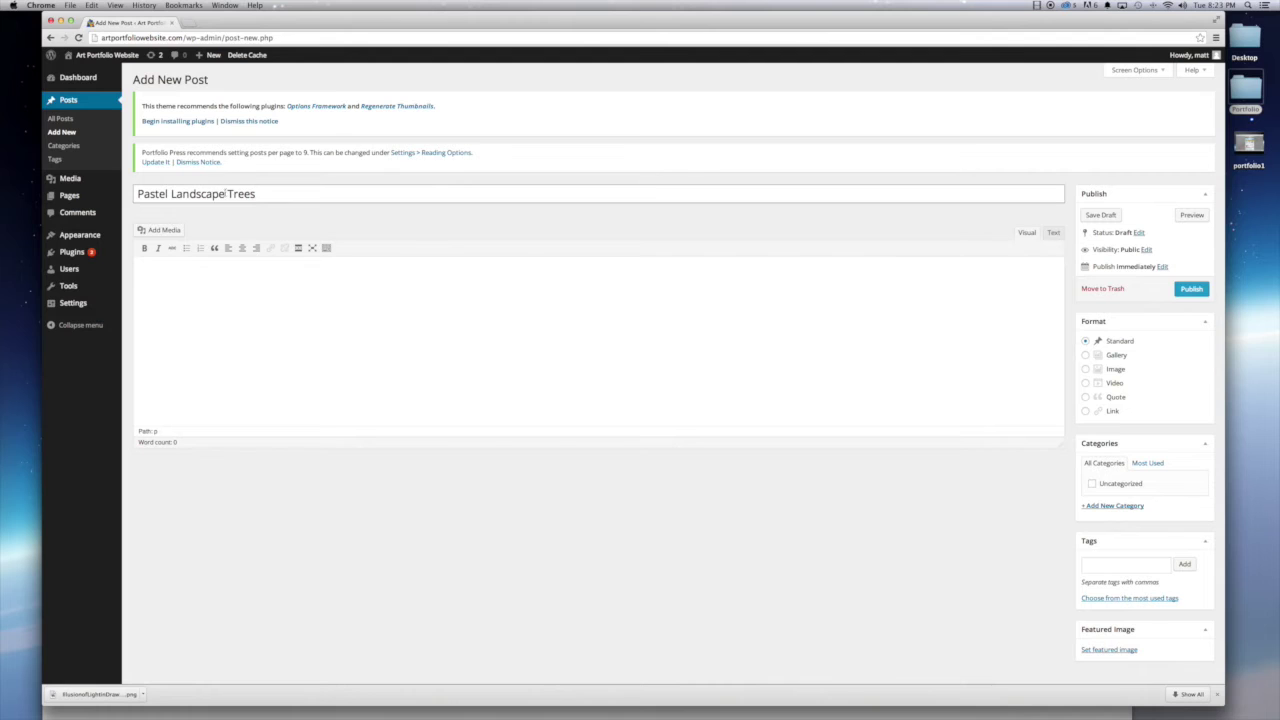
type("-")
key("BackSpace")
left_click(146, 270)
type("Pastel Landscape Trees Demonstration")
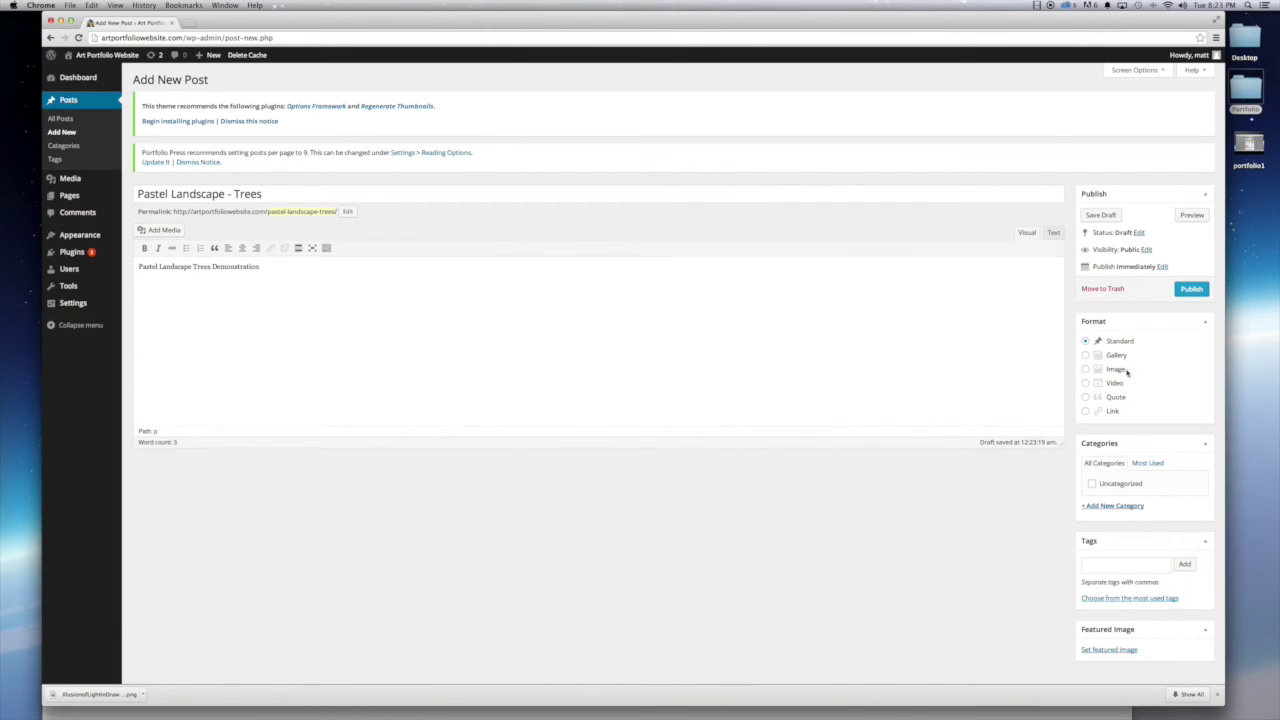
Set the post format to Image and make the trees painting from the media library its featured image
left_click(1086, 369)
scroll(1115, 410, "down", 1)
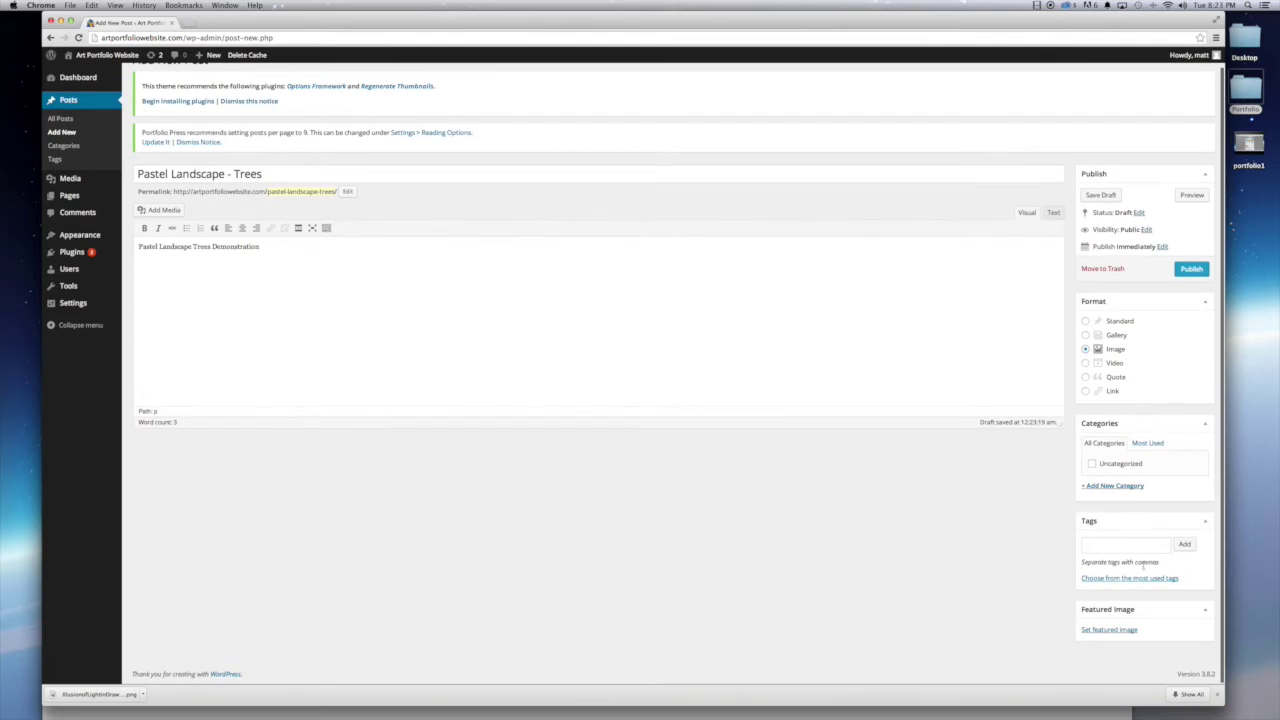
left_click(1110, 624)
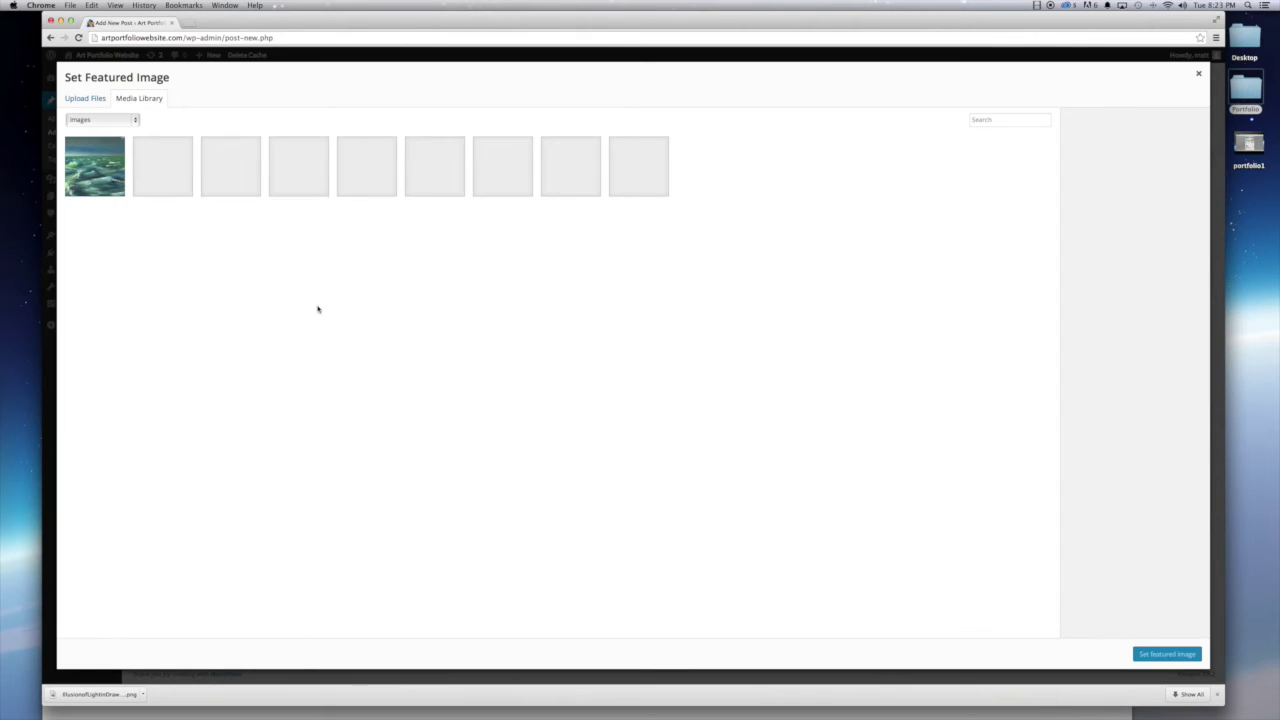
left_click(174, 175)
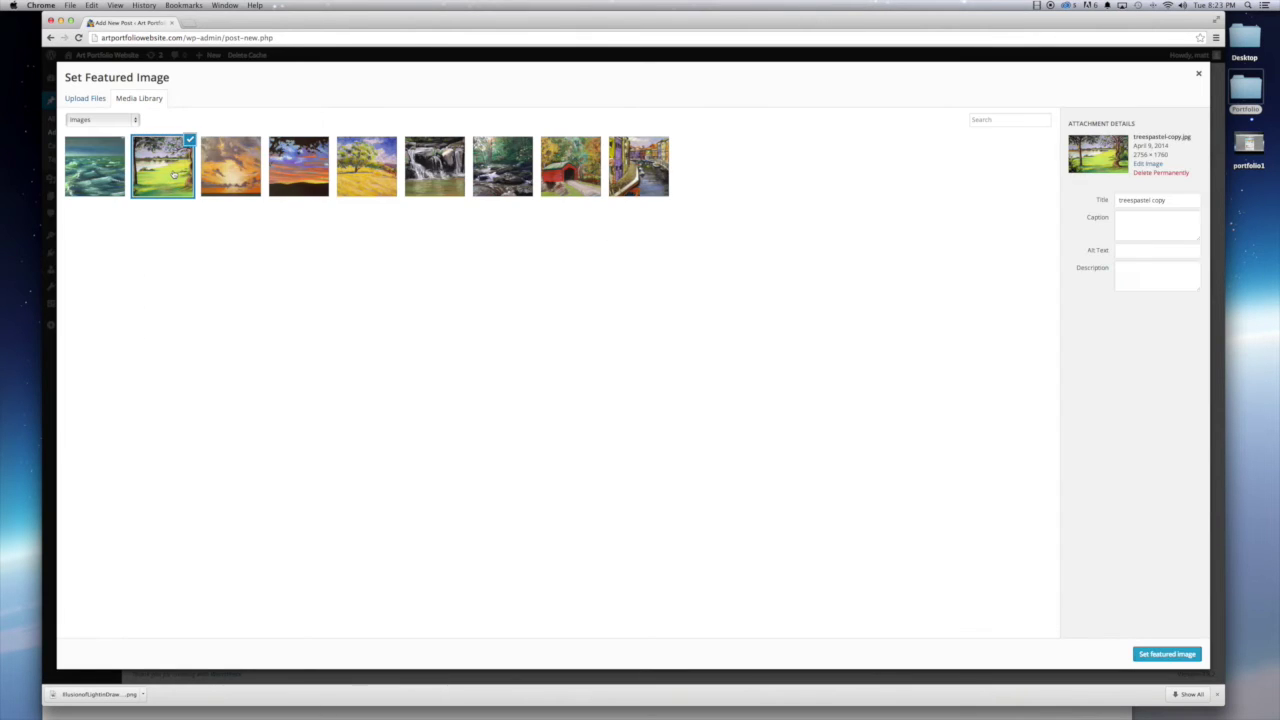
left_click(1140, 250)
left_click(1167, 654)
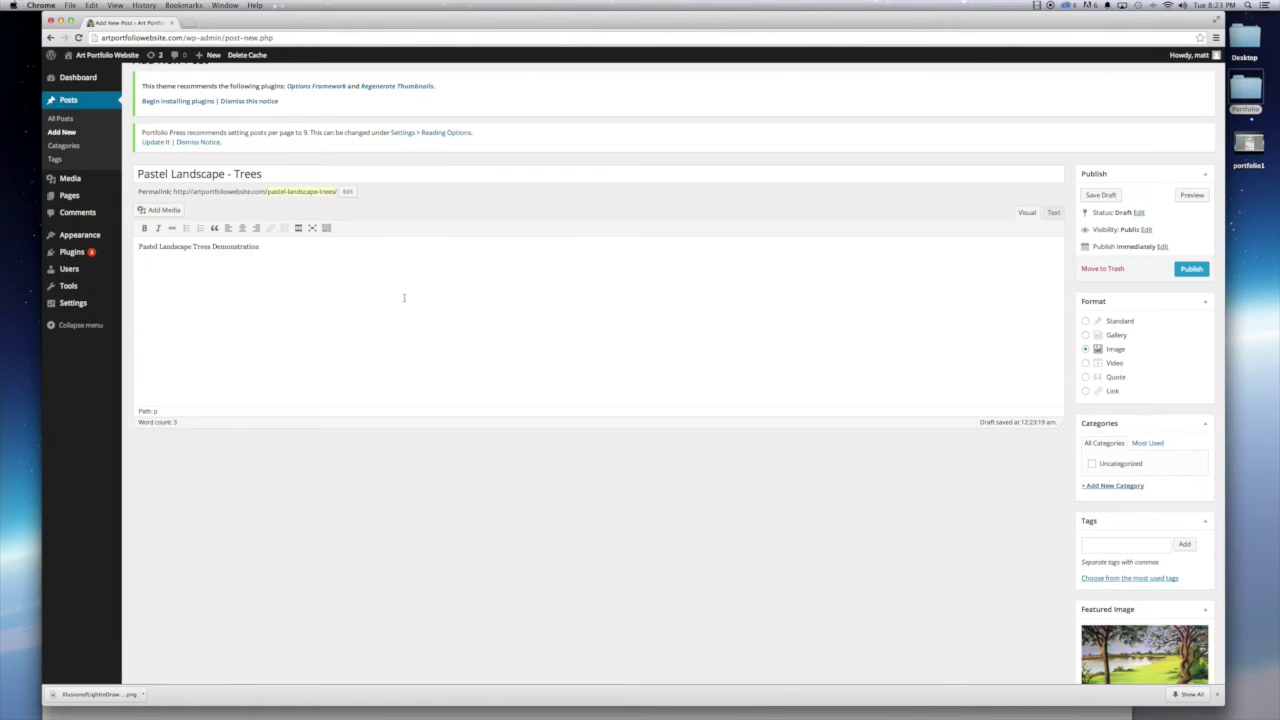
Publish the Pastel Landscape - Trees post and view it on the site and its Portfolio page
left_click(1180, 270)
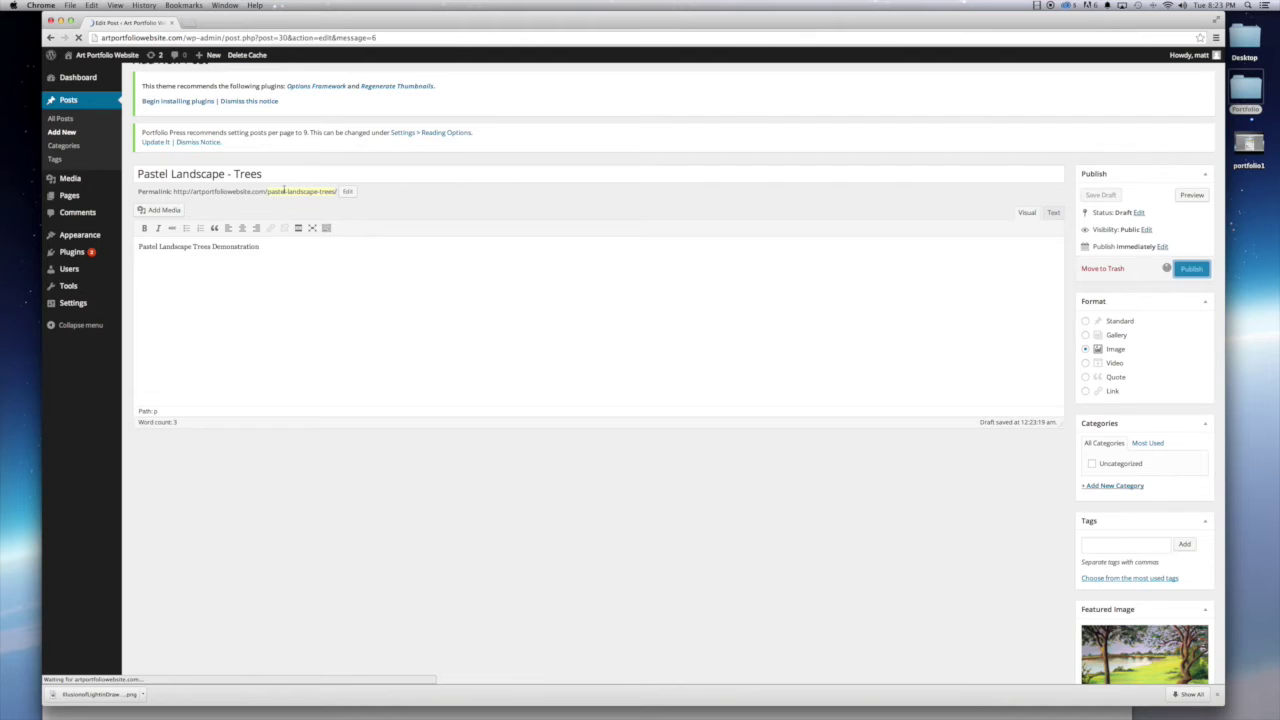
left_click(204, 192)
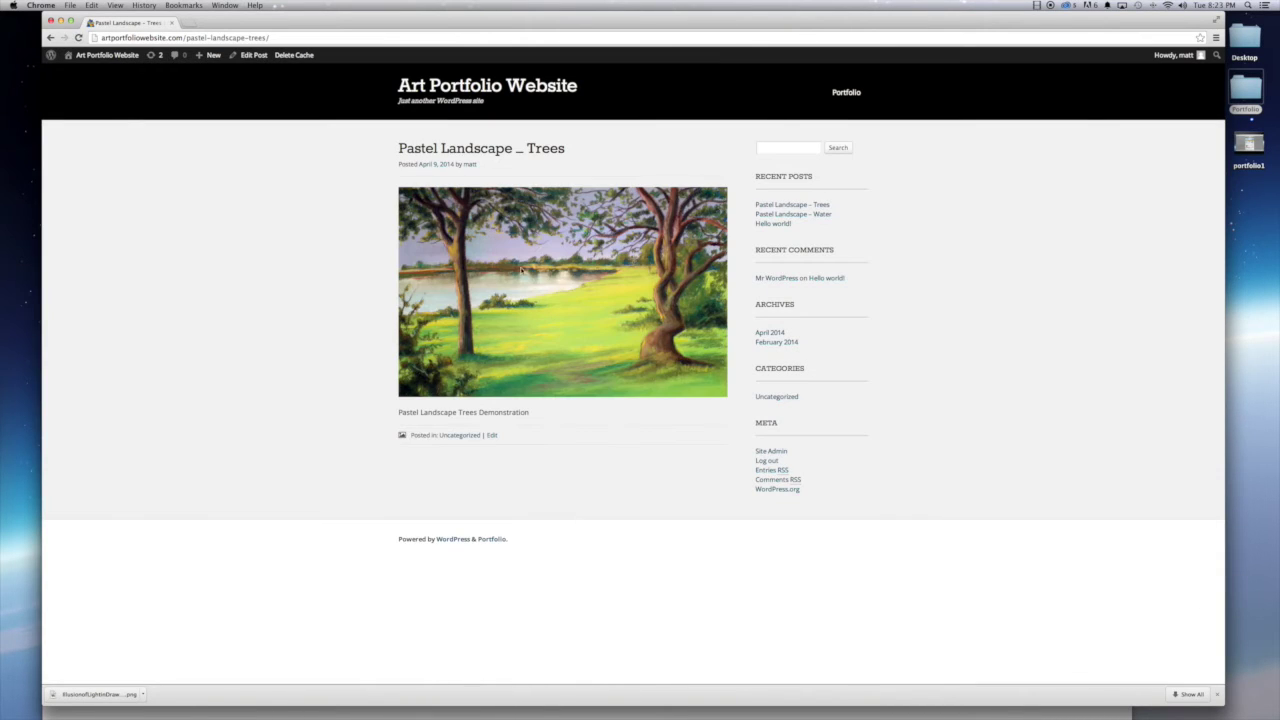
left_click(845, 94)
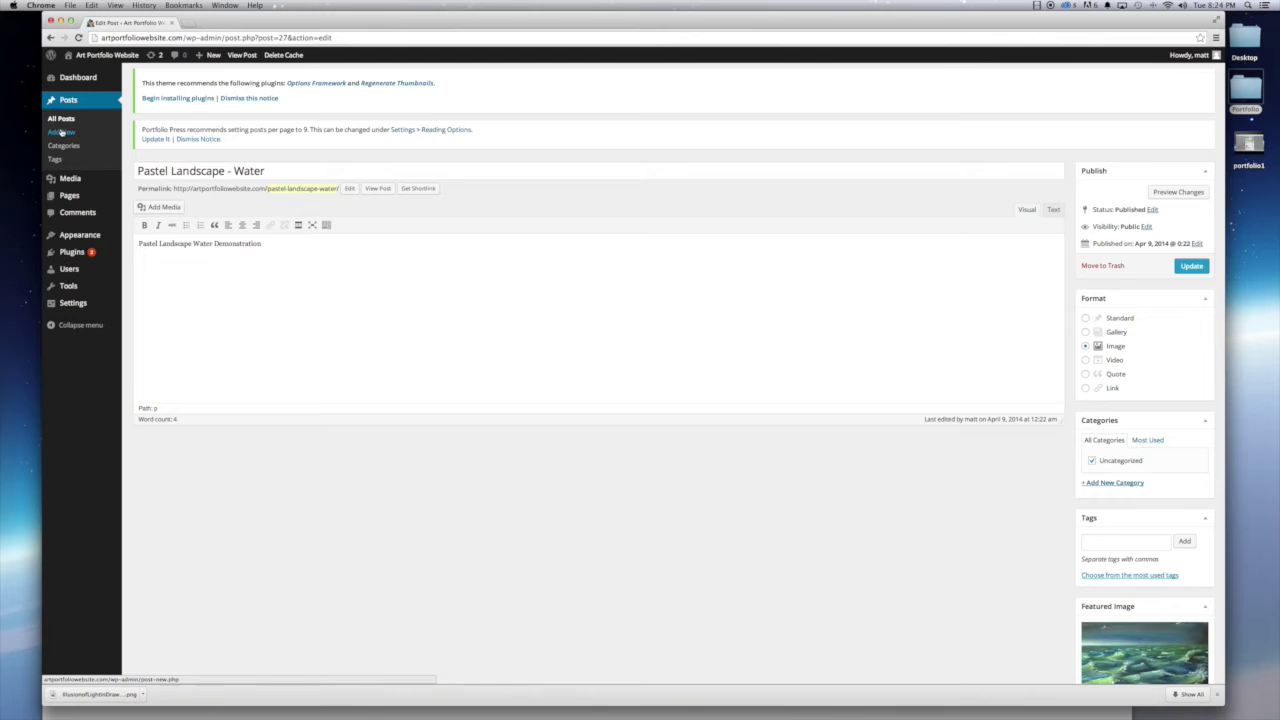
Create a new post titled "Pastel Landscape - Rocks" with the body text "Pastel Landscape Rocks Demonstration"
left_click(61, 132)
type("Pastel Landscape - Rocks")
left_click_drag(264, 194, 104, 191)
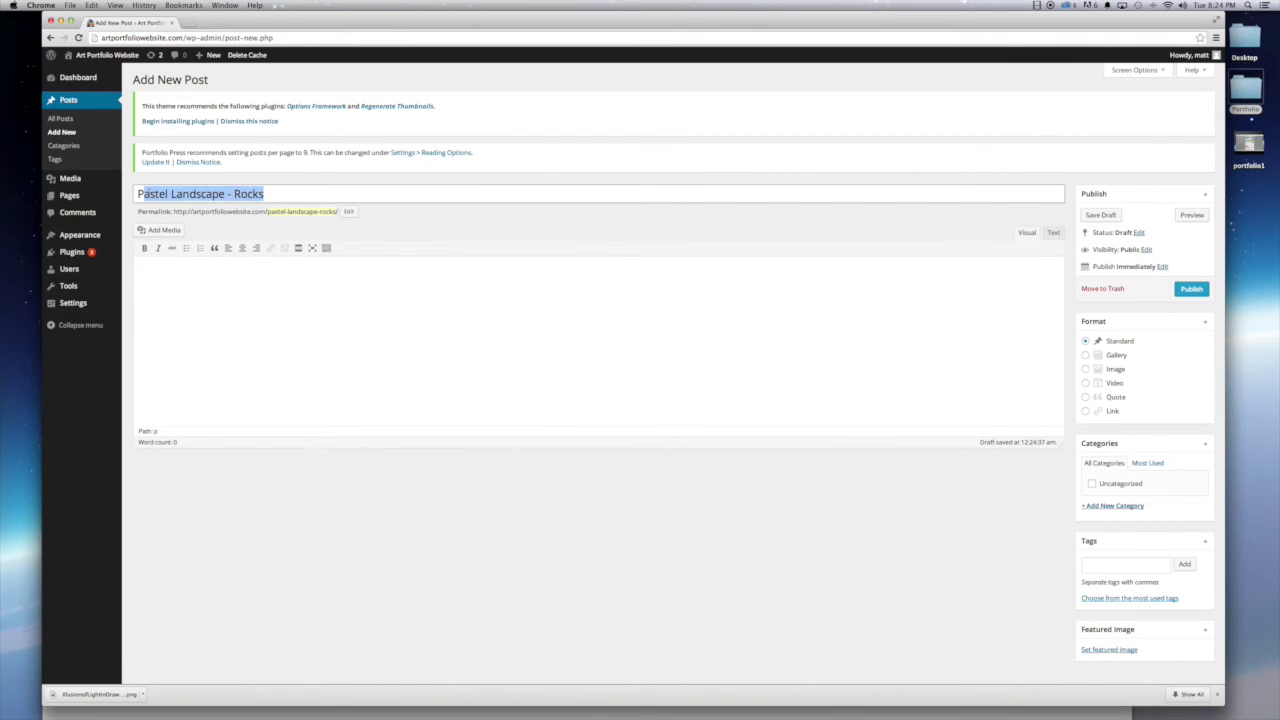
key("ctrl+c")
left_click(220, 270)
key("ctrl+v")
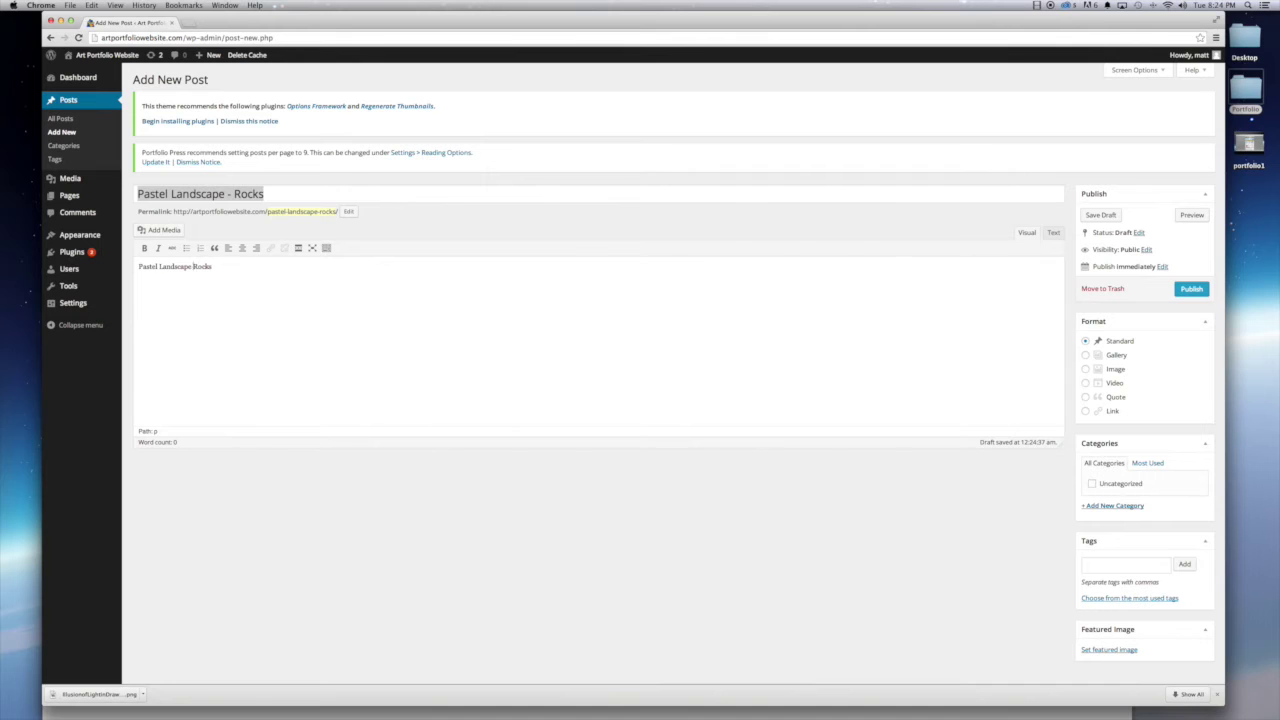
type("Demonstration")
Set the post format to Image and make the waterfall painting its featured image, with alt text "Pastel Landscape Rocks"
left_click(1086, 369)
left_click(1109, 649)
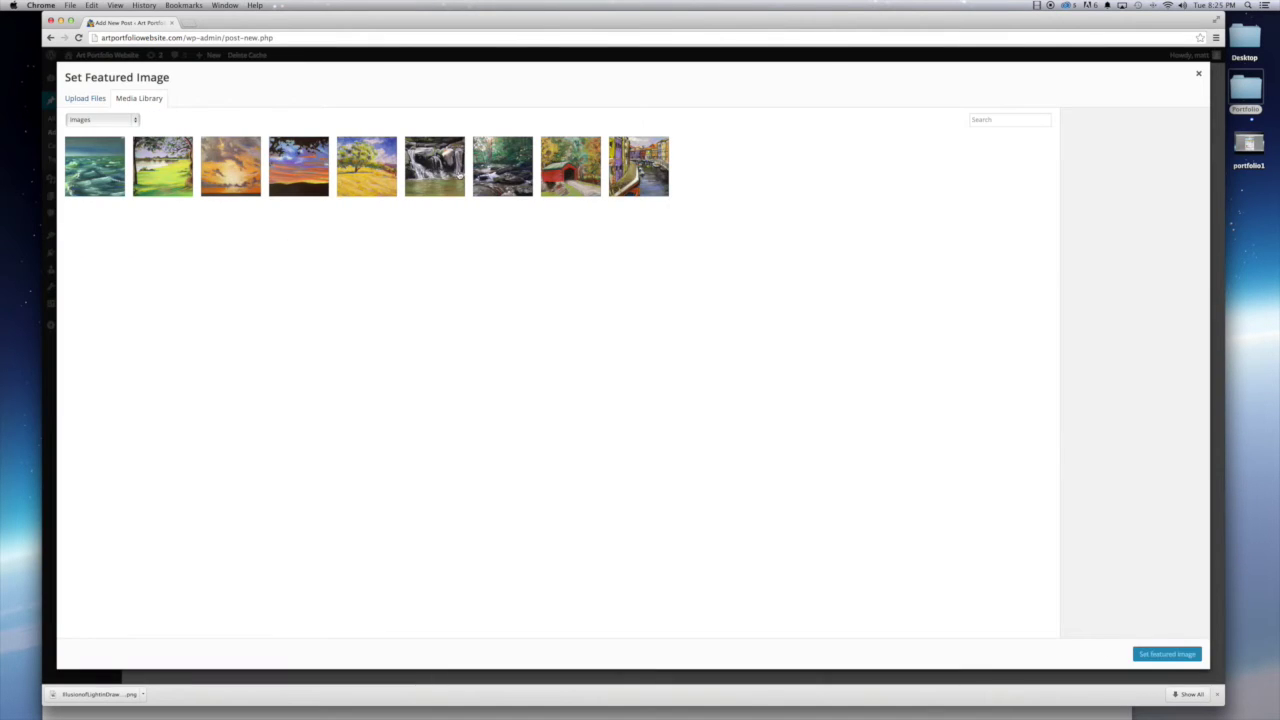
left_click(434, 166)
left_click(1157, 250)
type("Psat")
type("el Landscape Ro")
type("cks")
left_click(1166, 654)
Publish the Pastel Landscape - Rocks post and check it on the site's Portfolio page
left_click(1190, 281)
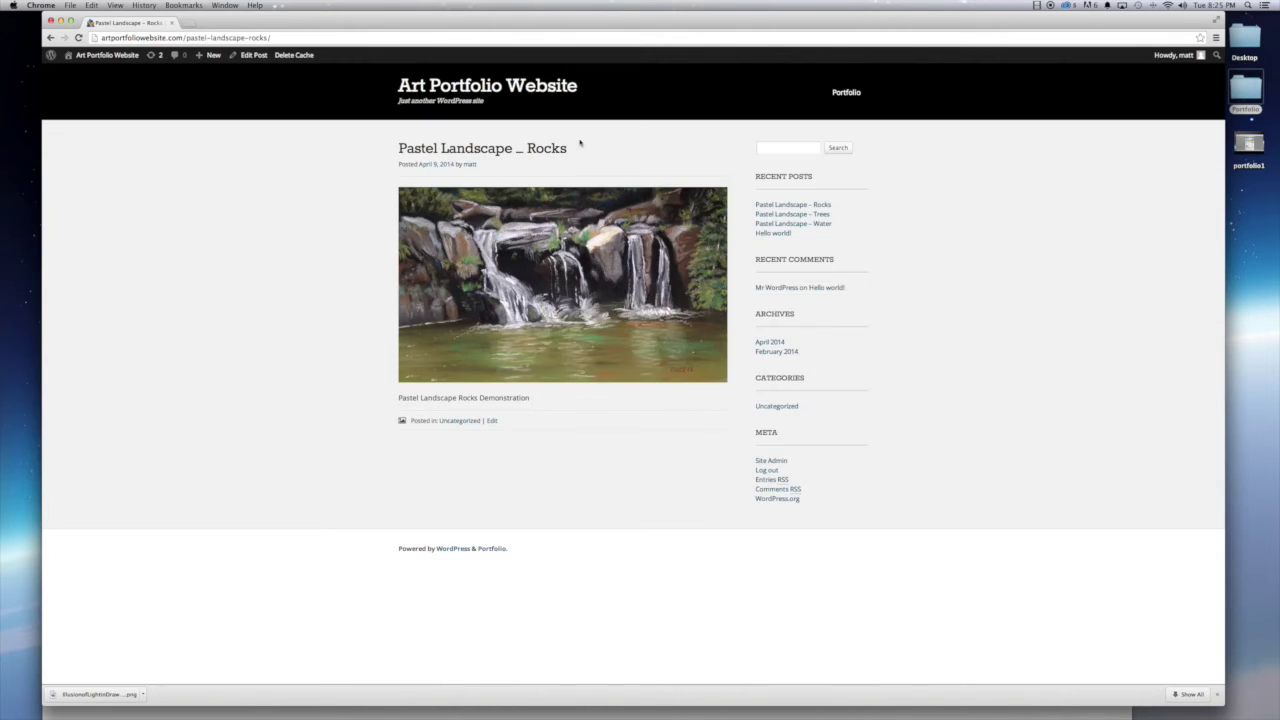
left_click(846, 92)
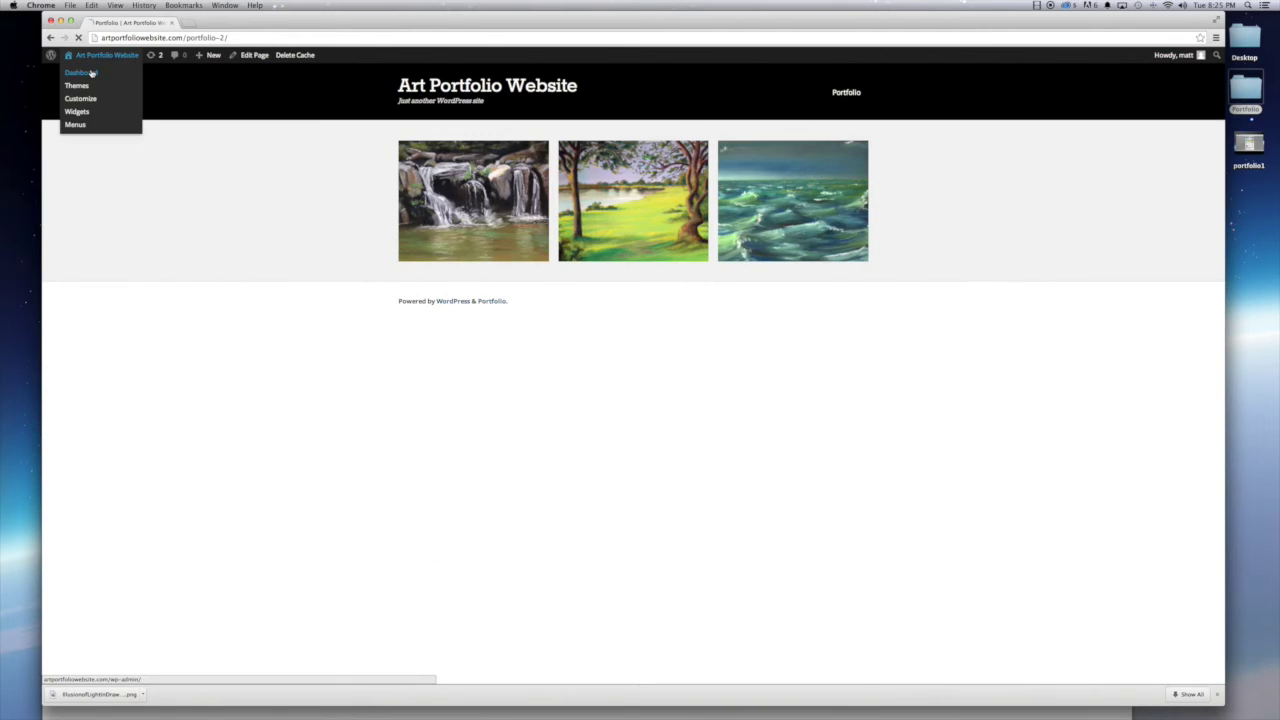
left_click(80, 83)
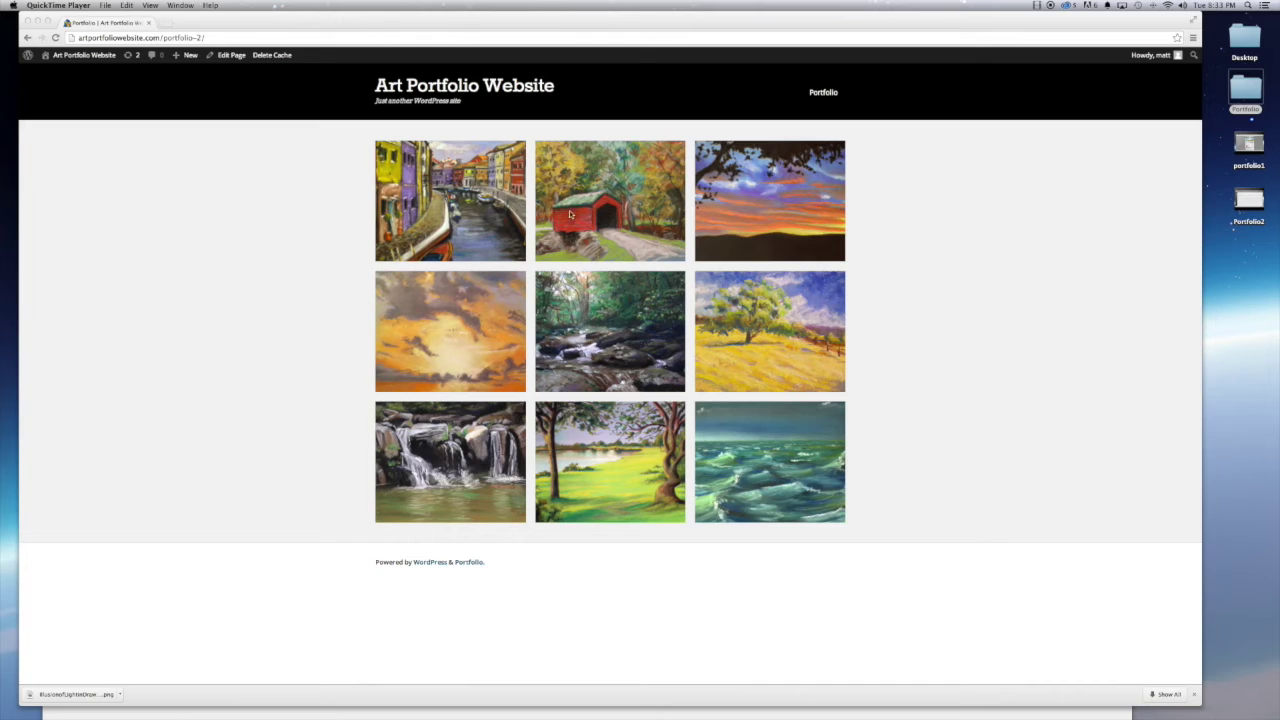
Review the artwork thumbnails and site tagline on the Portfolio page and open the Pastel Landscape - Stream post
left_click(305, 205)
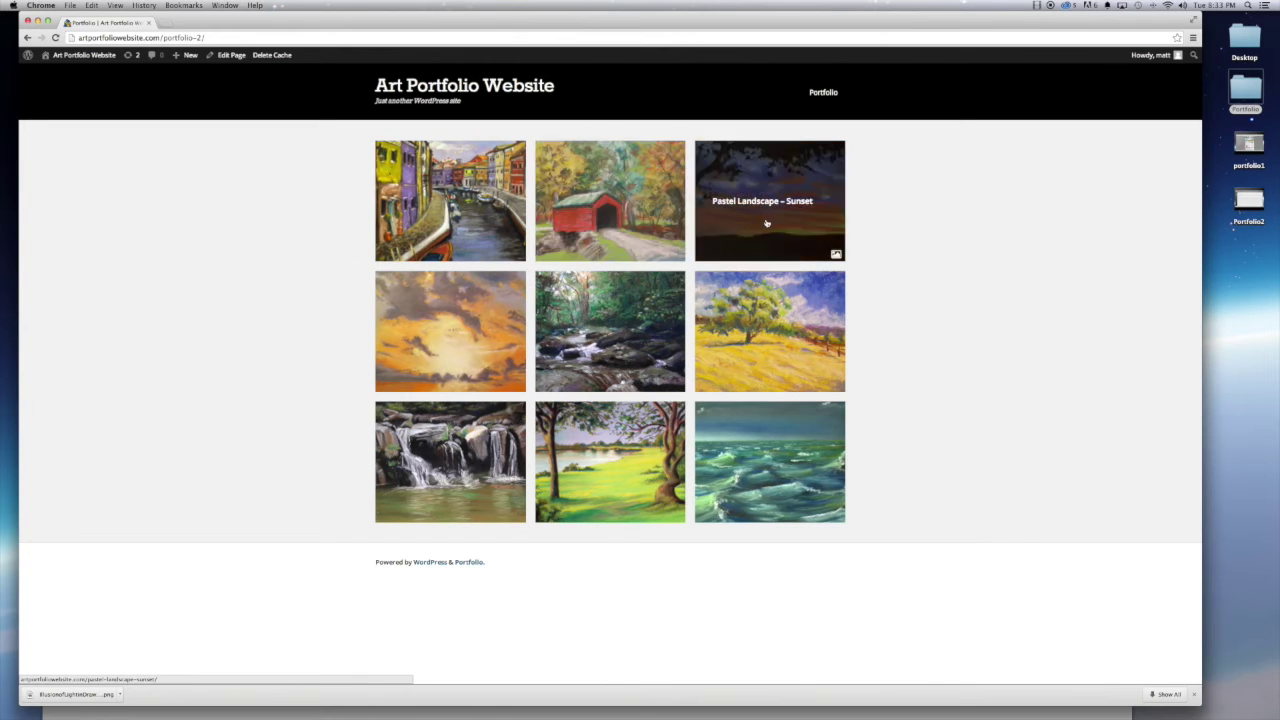
left_click(627, 337)
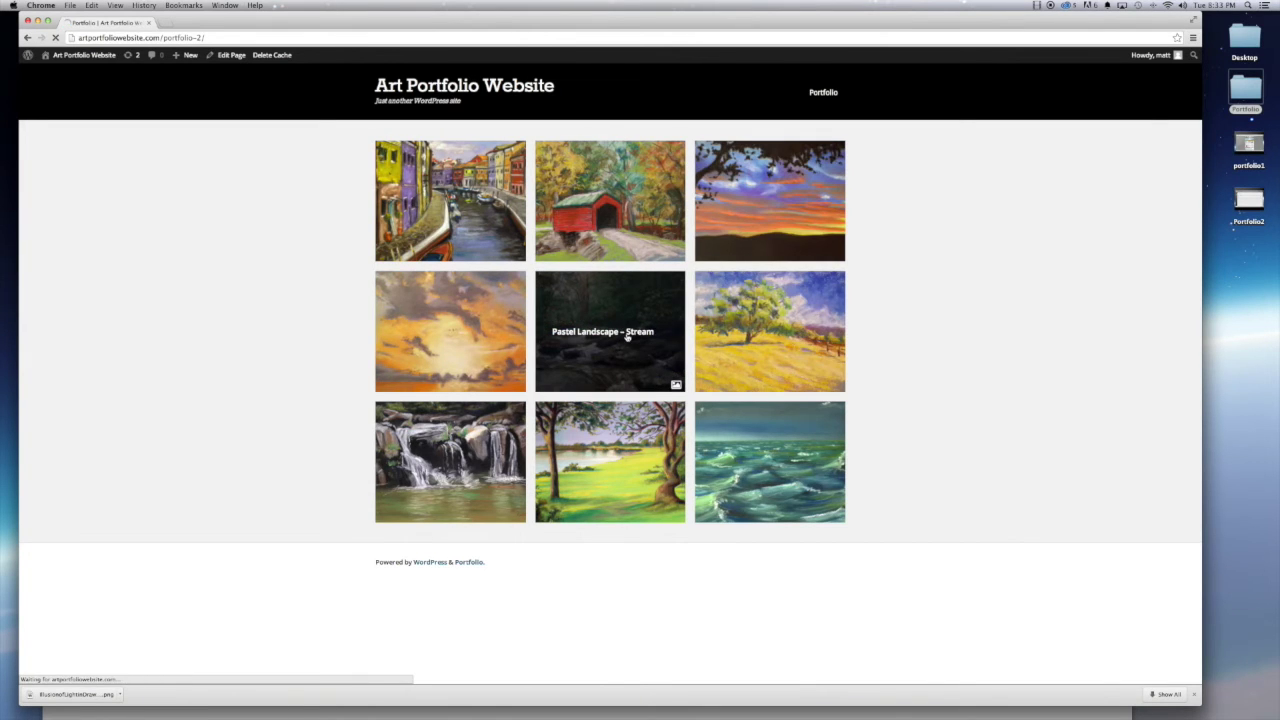
left_click(829, 95)
left_click_drag(463, 103, 374, 102)
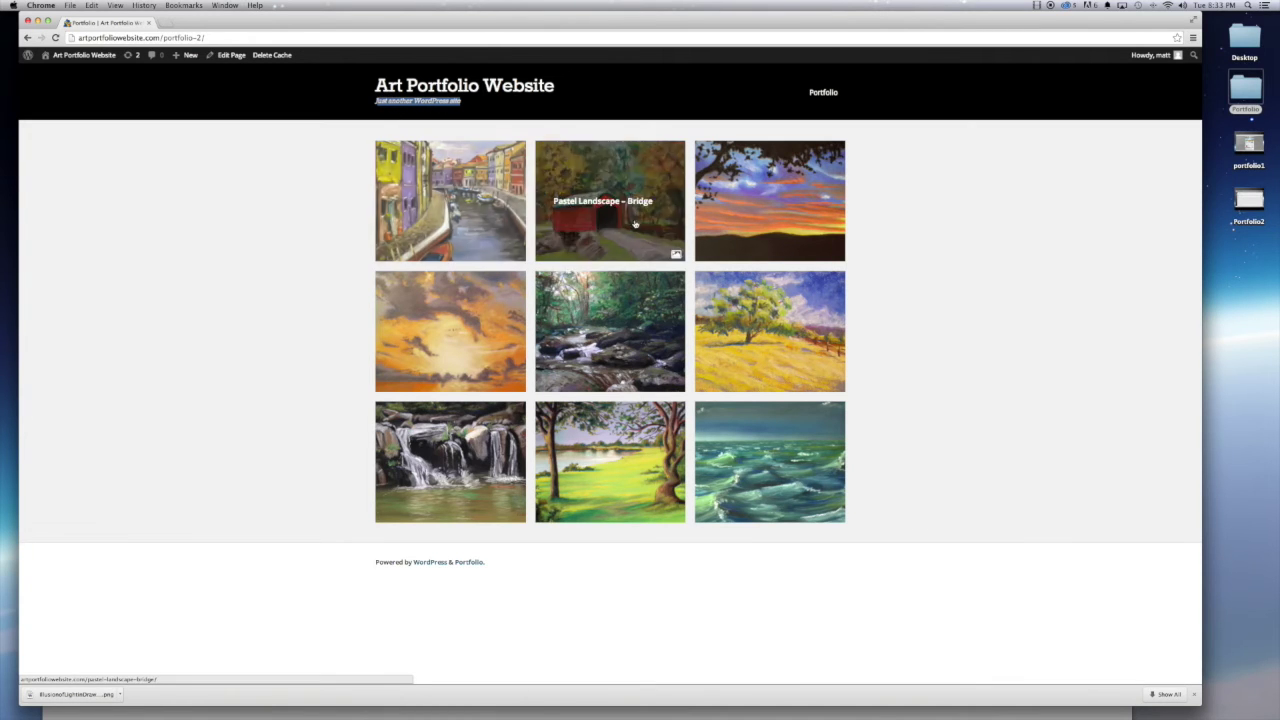
left_click(608, 342)
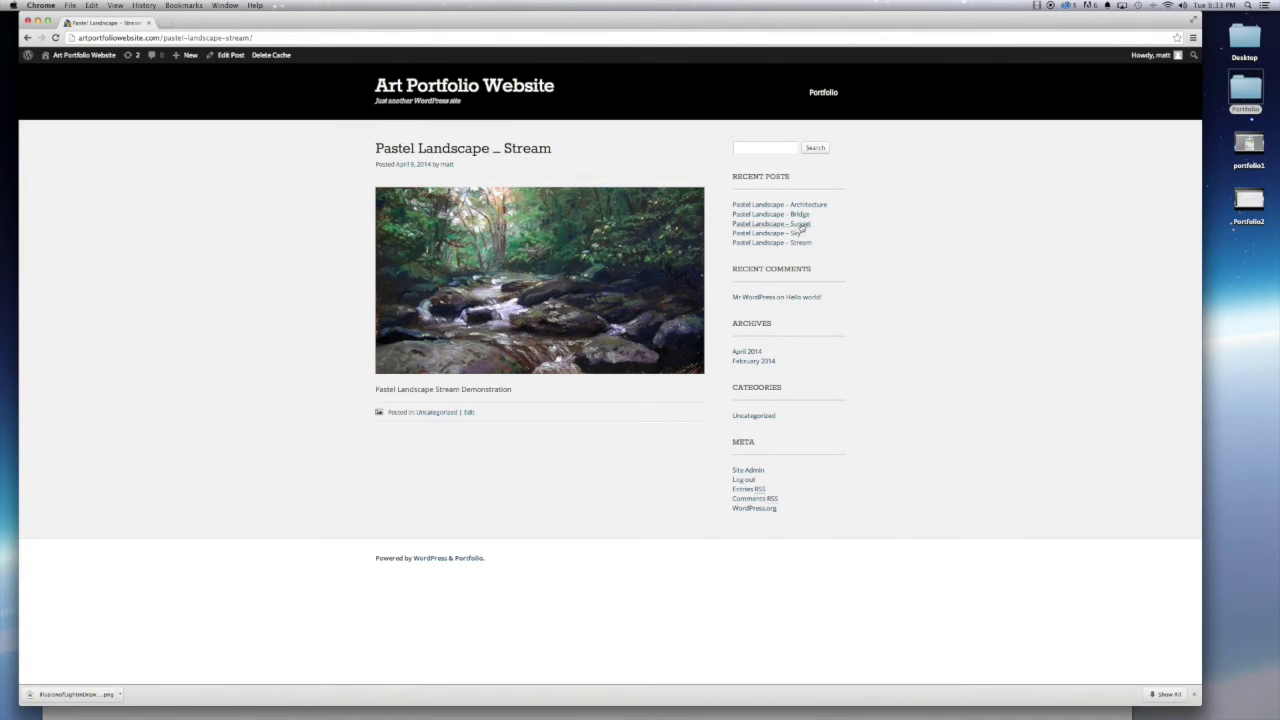
Set the site tagline to "The Portfolio of Your Name Here" in the general settings and save the changes
mouse_move(53, 62)
left_click(58, 71)
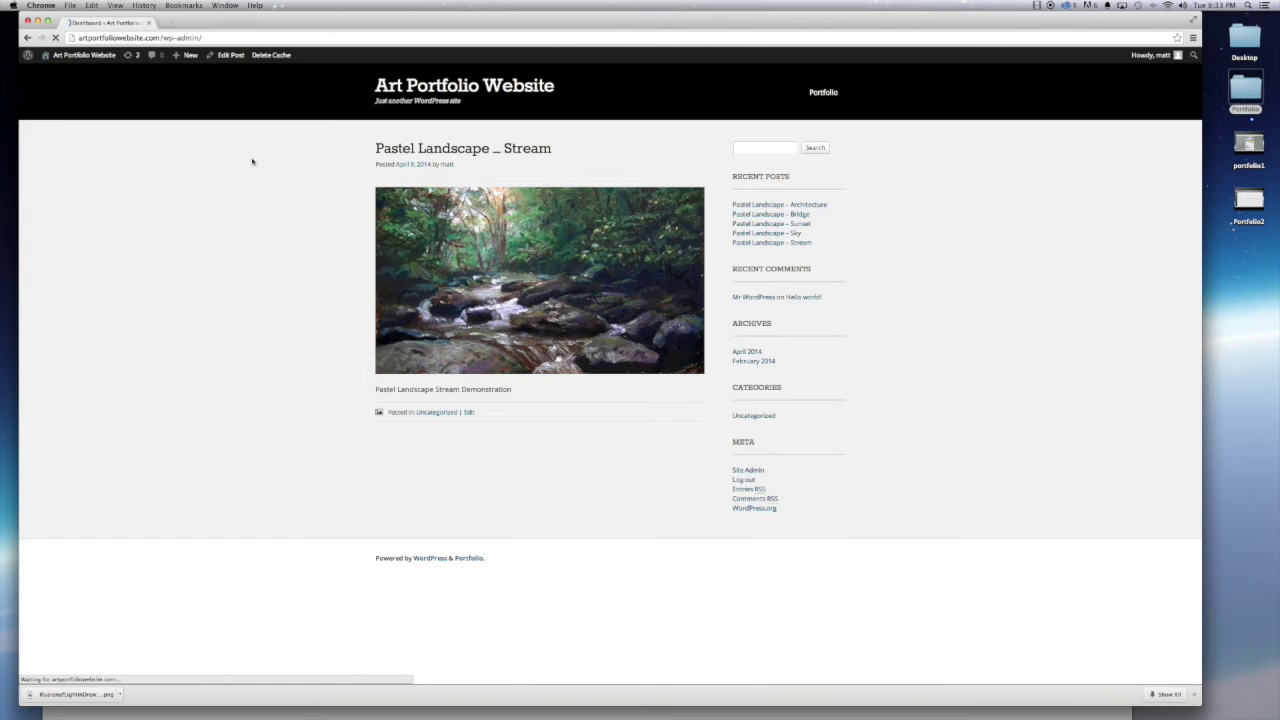
mouse_move(65, 281)
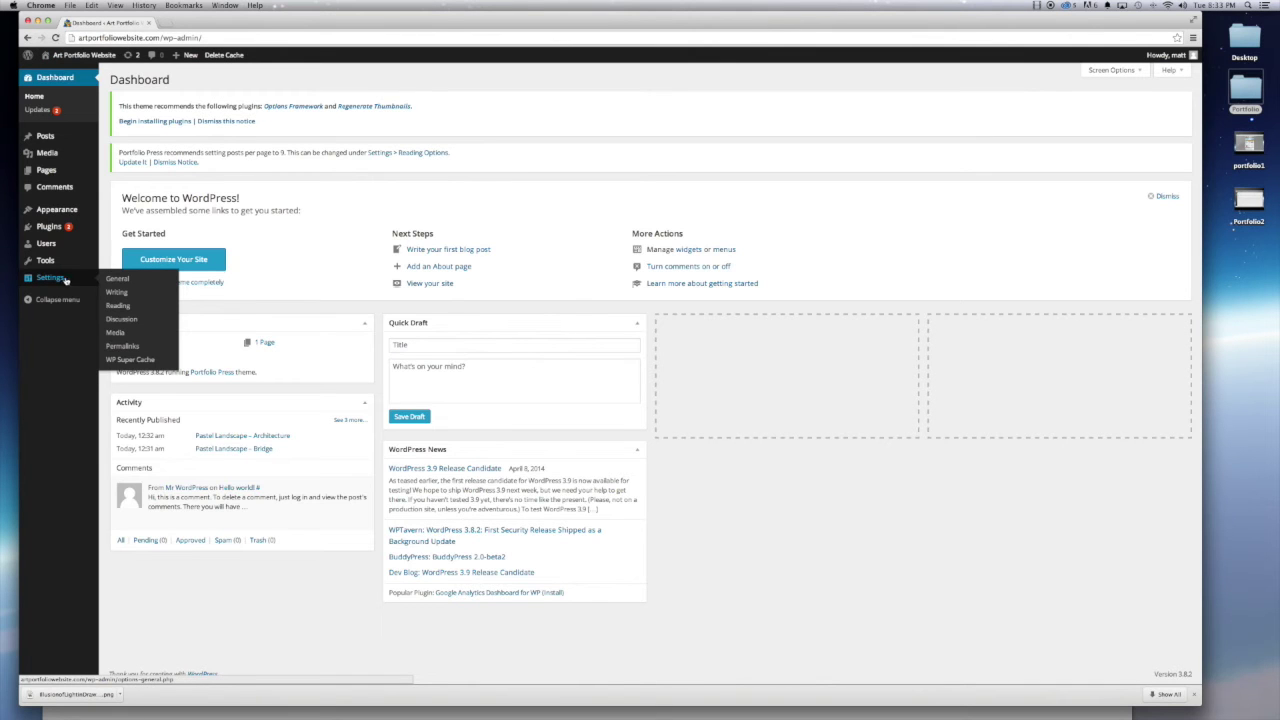
left_click(118, 279)
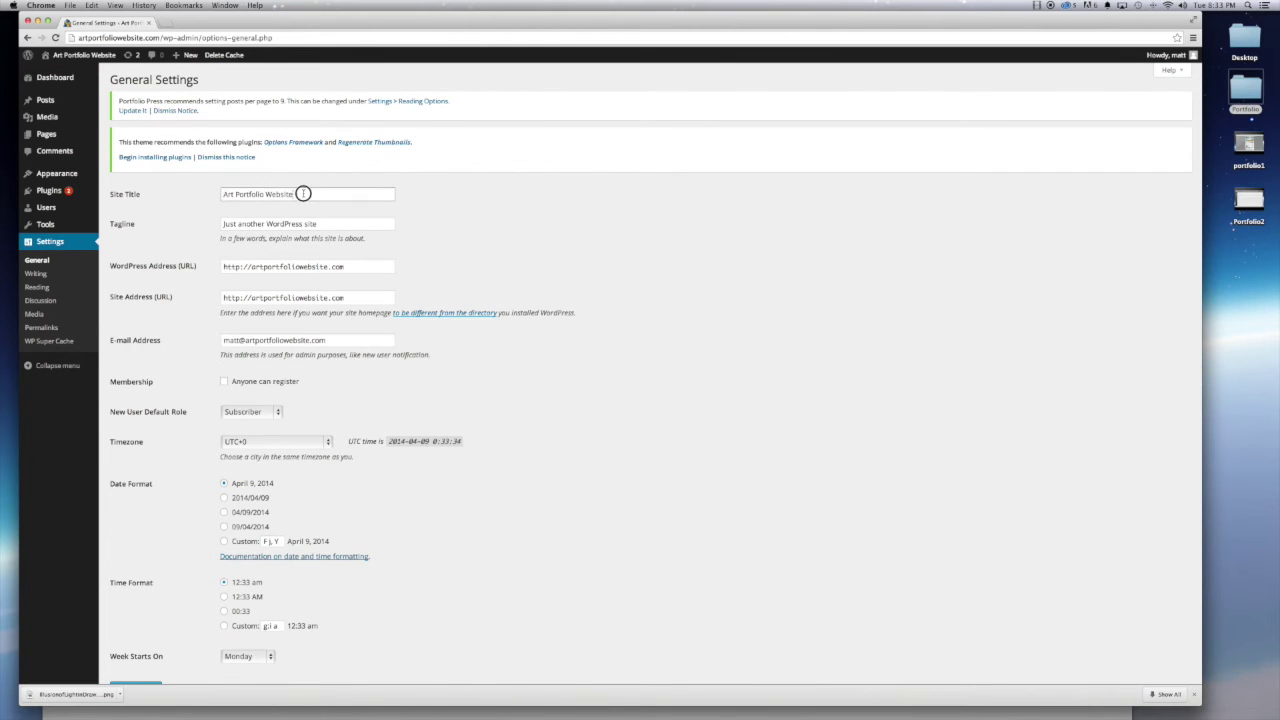
left_click_drag(298, 194, 200, 193)
left_click_drag(330, 222, 199, 223)
type("The Portfolio of Your Name Here")
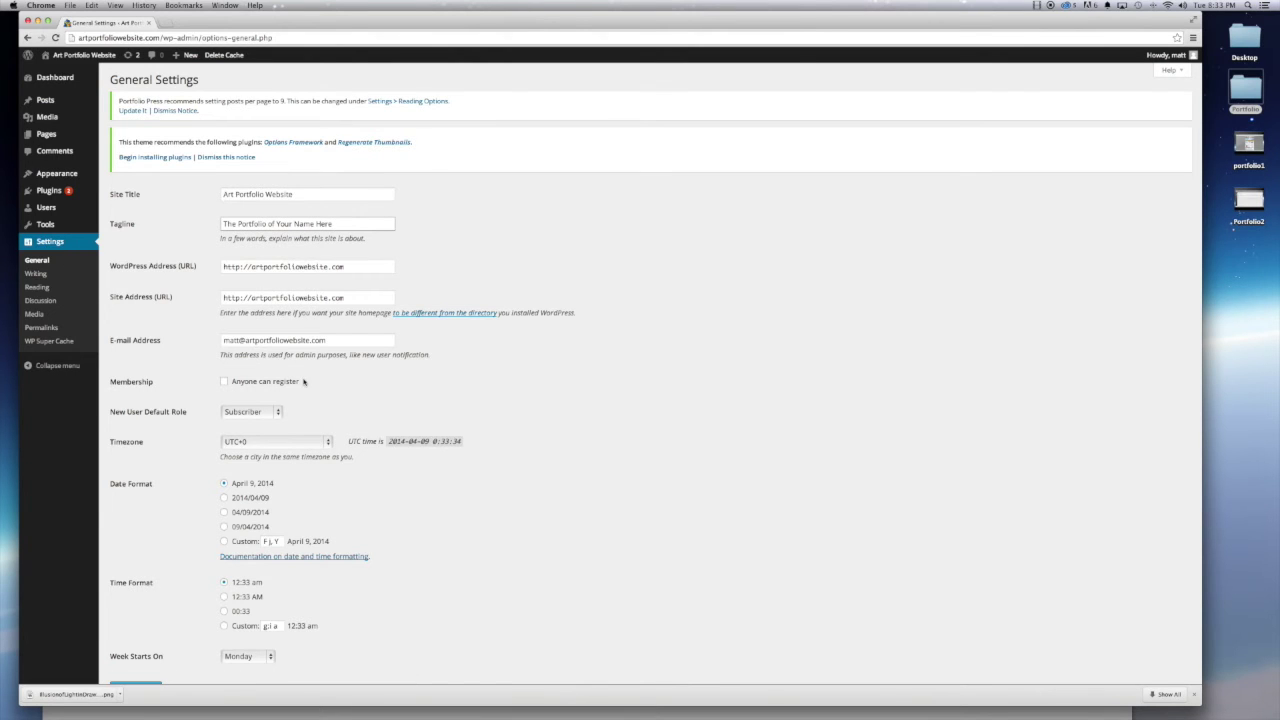
scroll(304, 382, "down", 3)
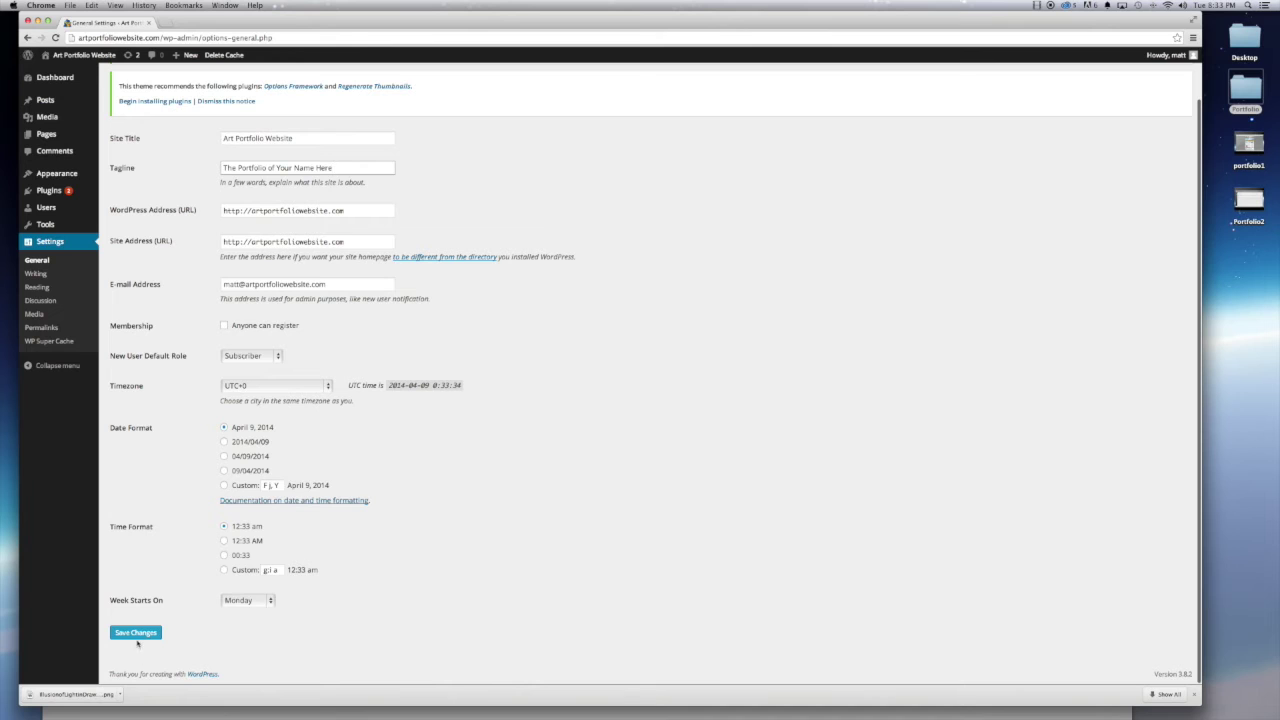
left_click(136, 633)
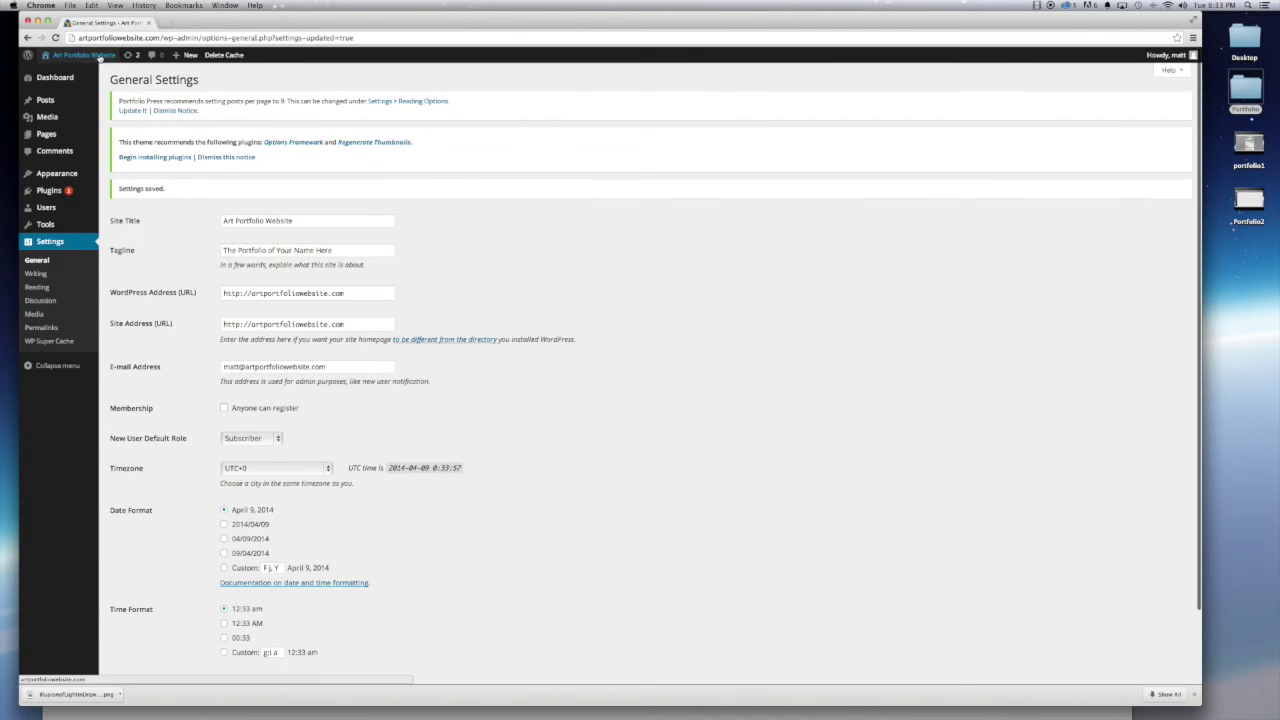
View the site's home page and examine the tagline, the posts and the sidebar
left_click(60, 72)
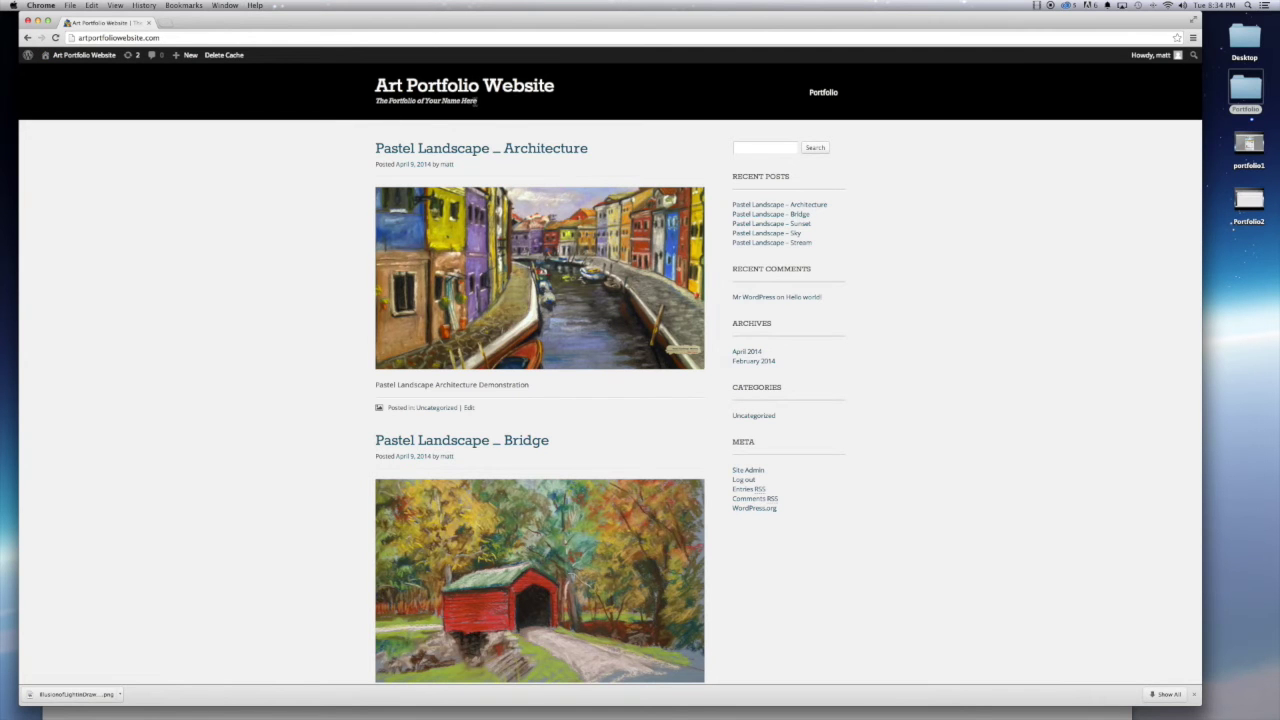
left_click_drag(476, 103, 370, 104)
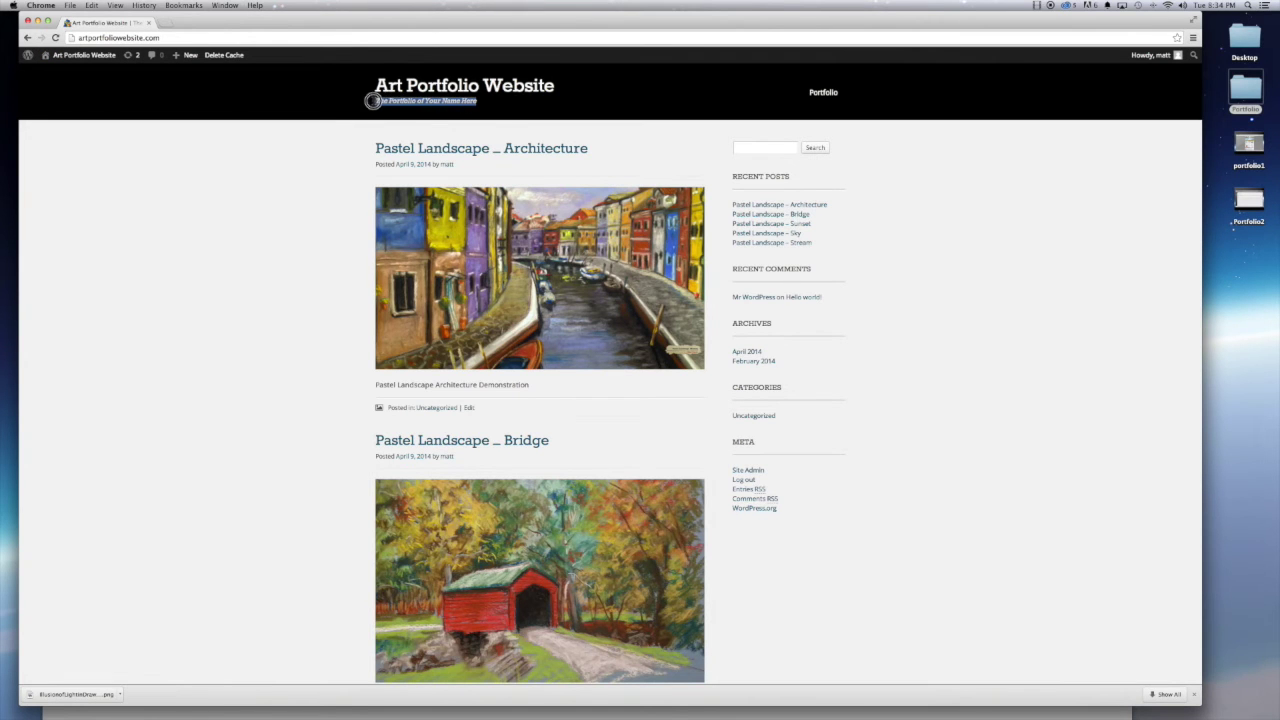
left_click(478, 103)
scroll(598, 400, "down", 3)
scroll(598, 392, "up", 4)
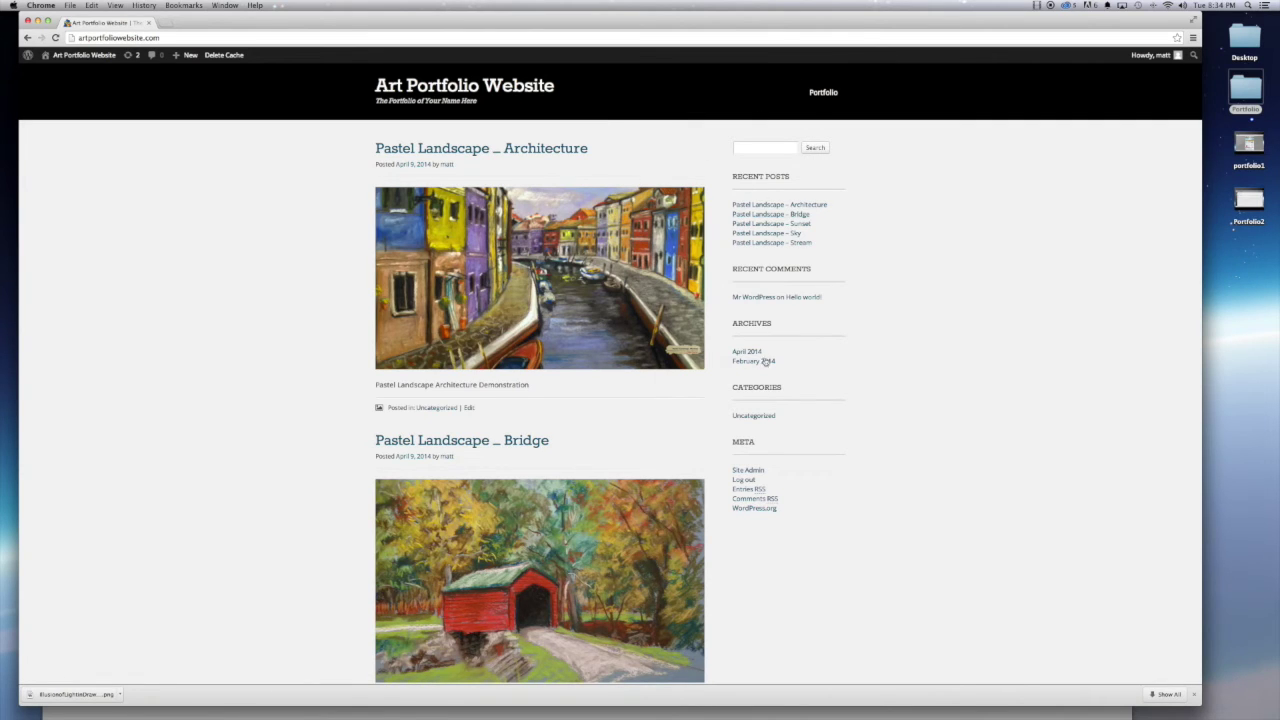
Move the Recent Comments, Archives and Categories widgets from the sidebar to the inactive widgets and check the Meta widget's options
left_click(66, 72)
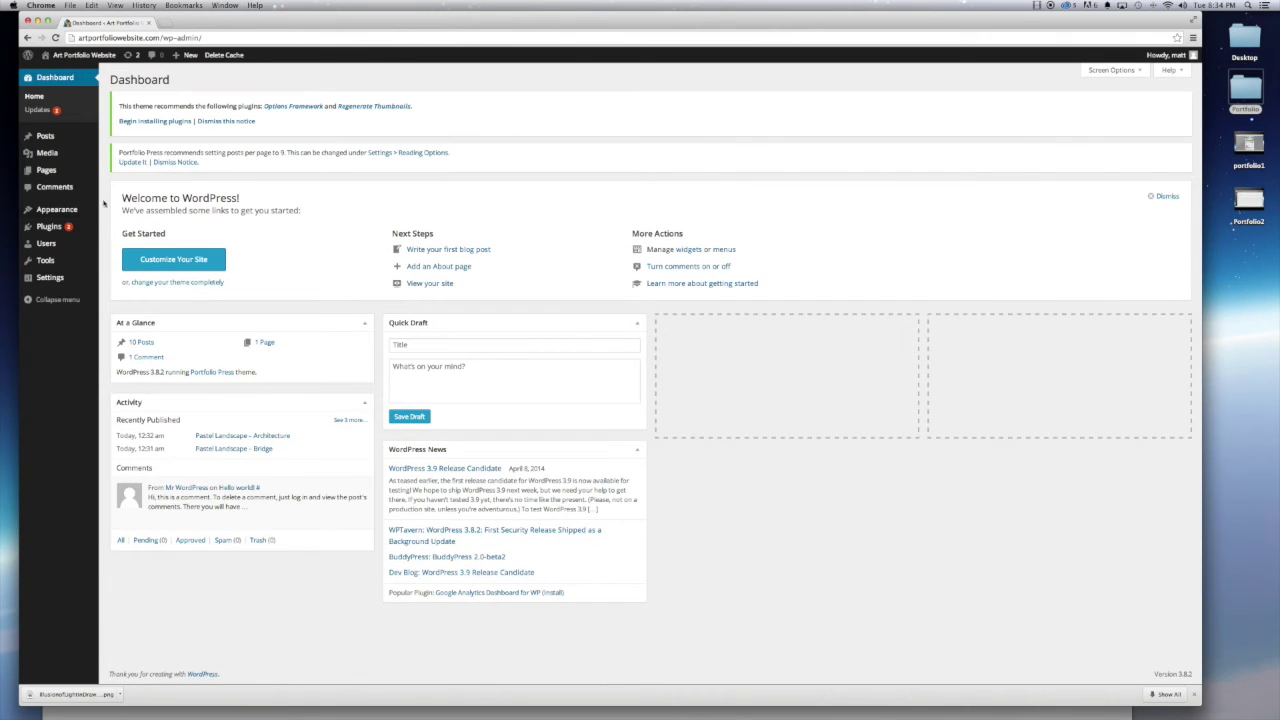
mouse_move(48, 141)
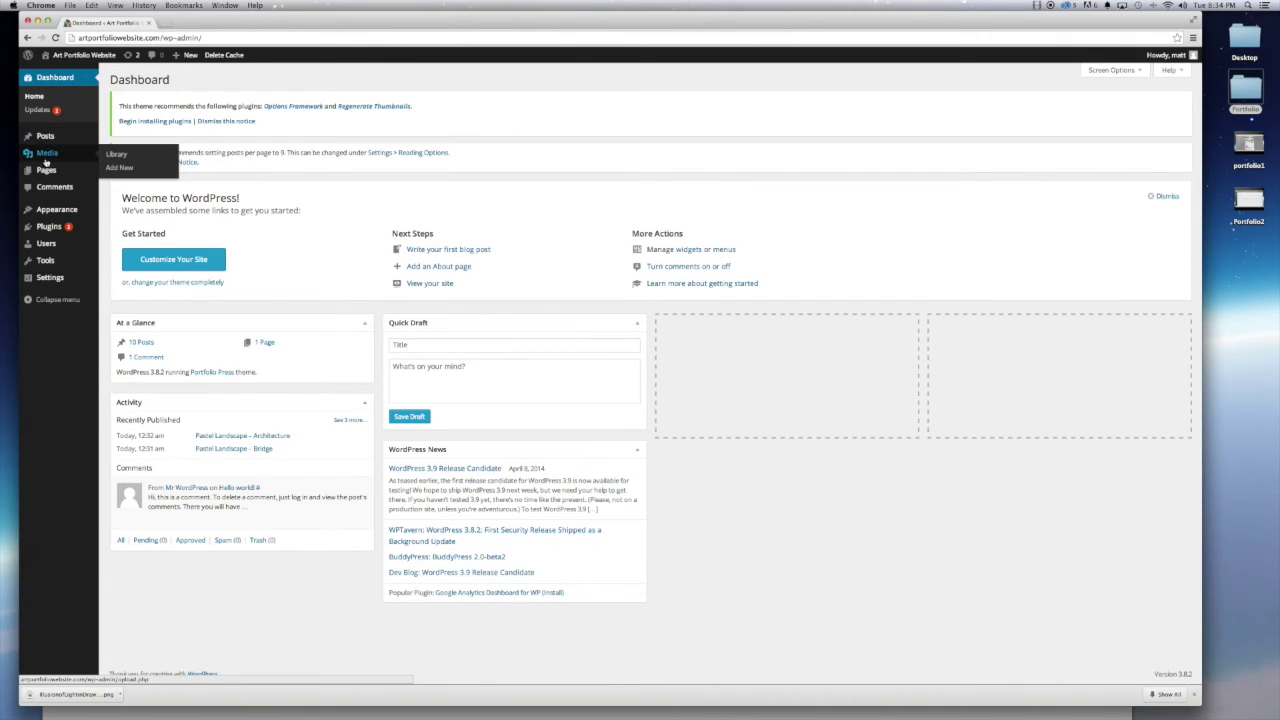
mouse_move(60, 210)
left_click(118, 238)
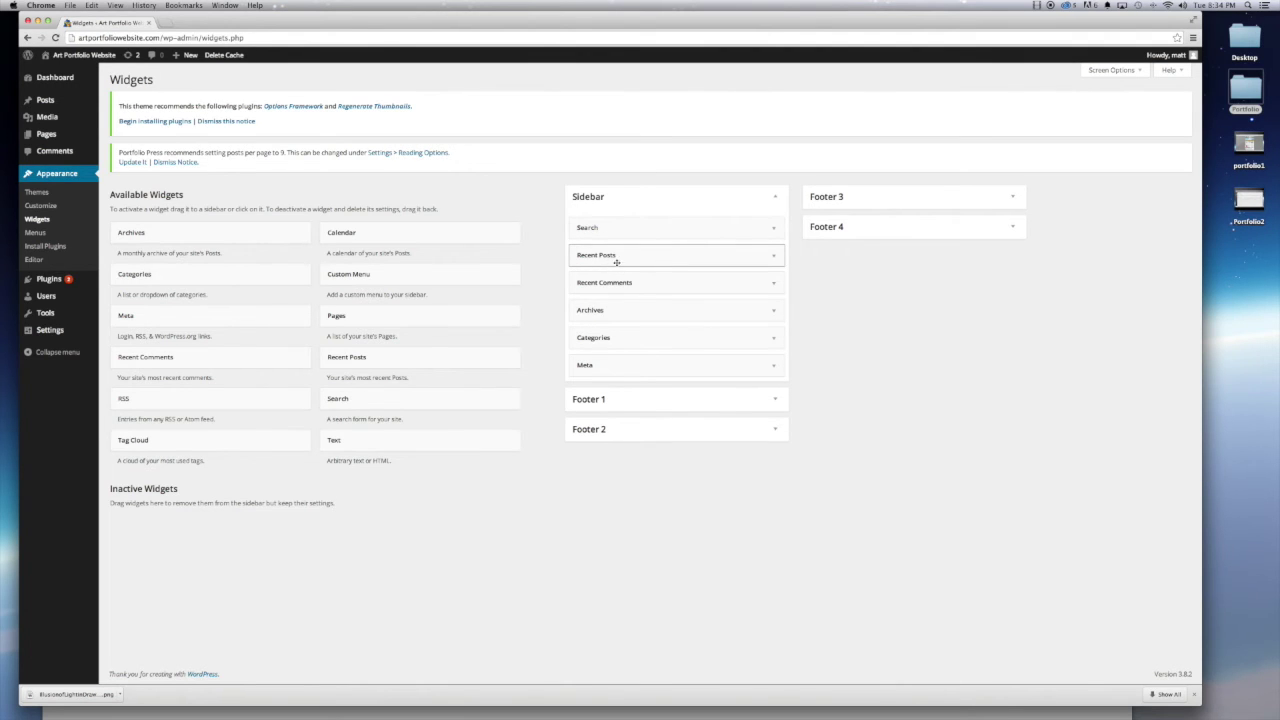
left_click_drag(627, 283, 423, 511)
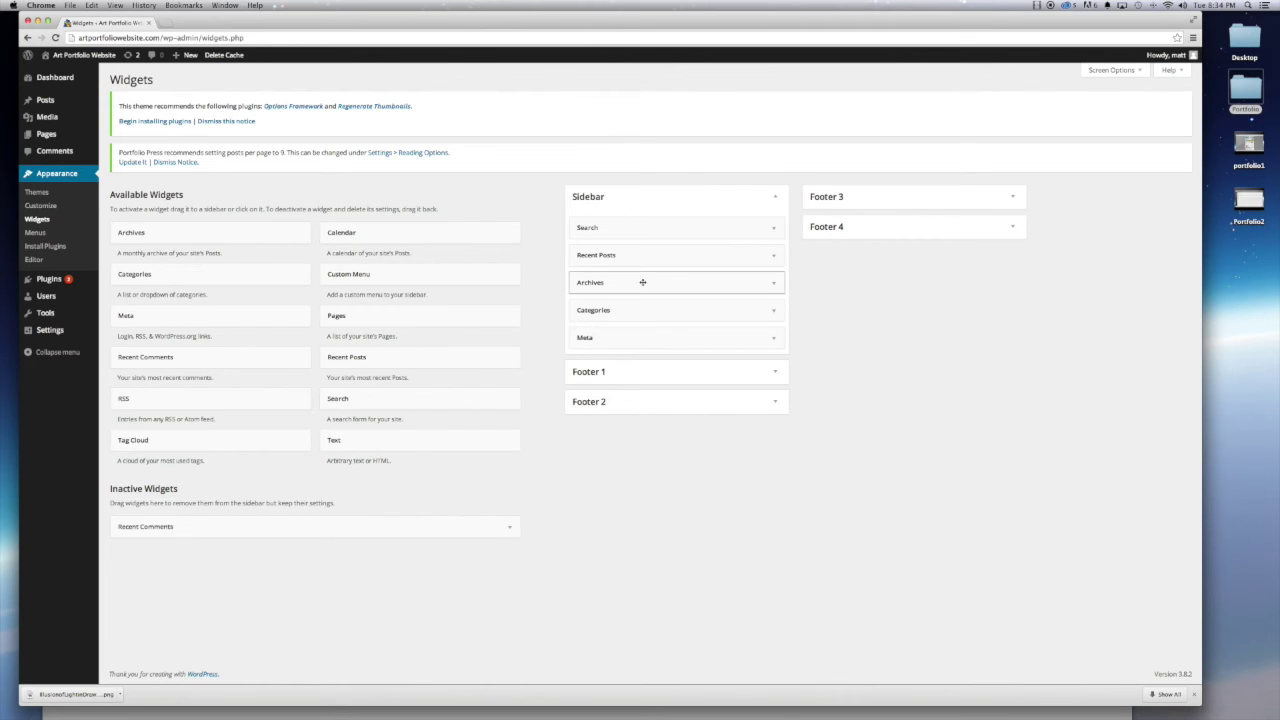
left_click_drag(628, 283, 194, 550)
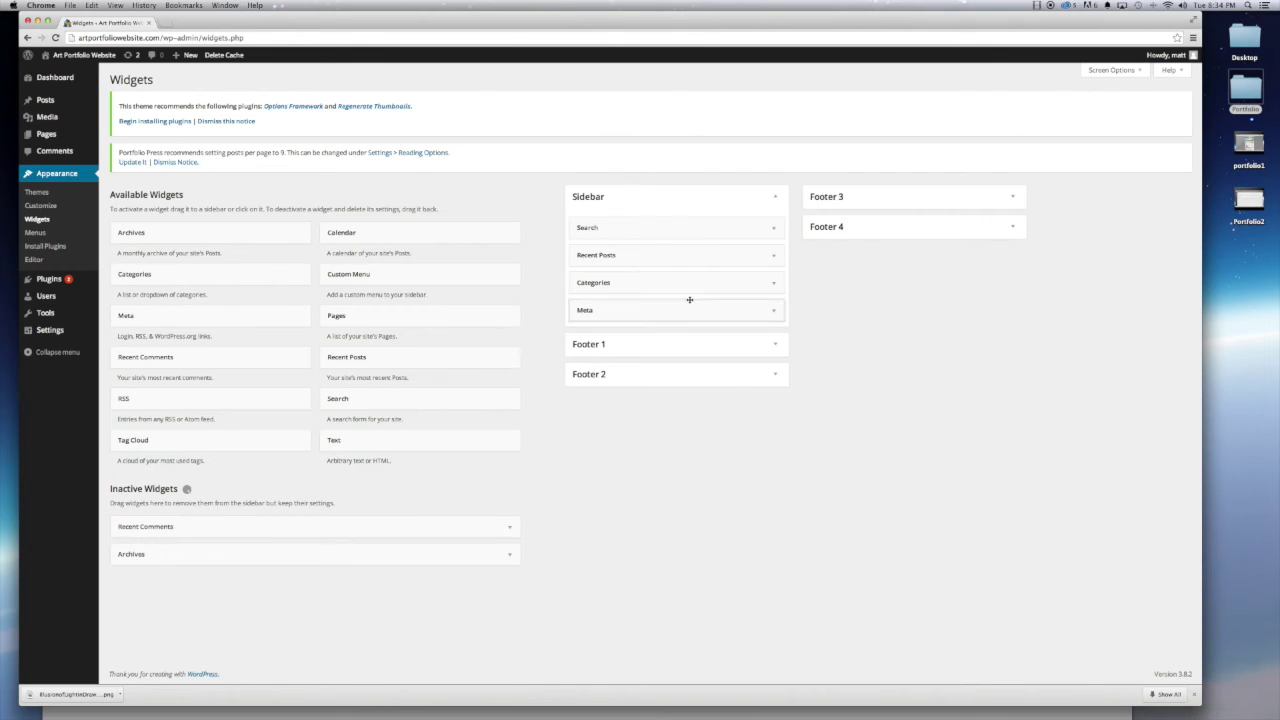
left_click_drag(626, 290, 228, 517)
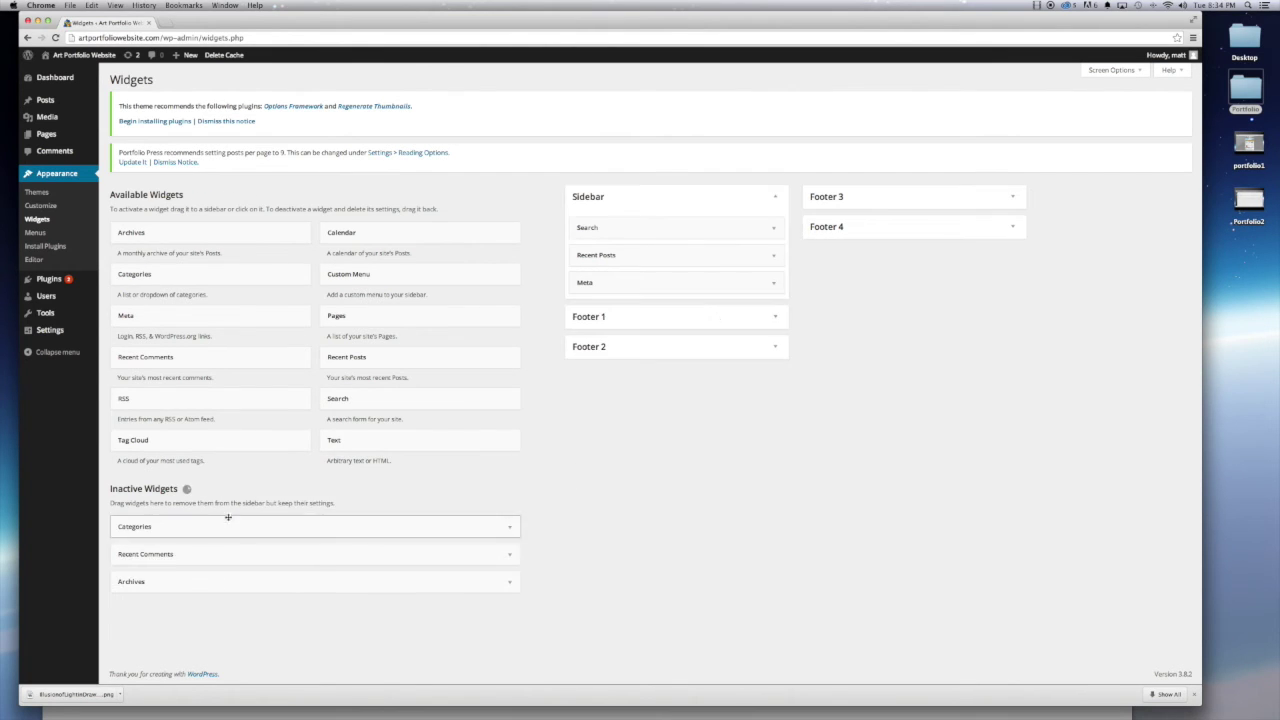
left_click(772, 283)
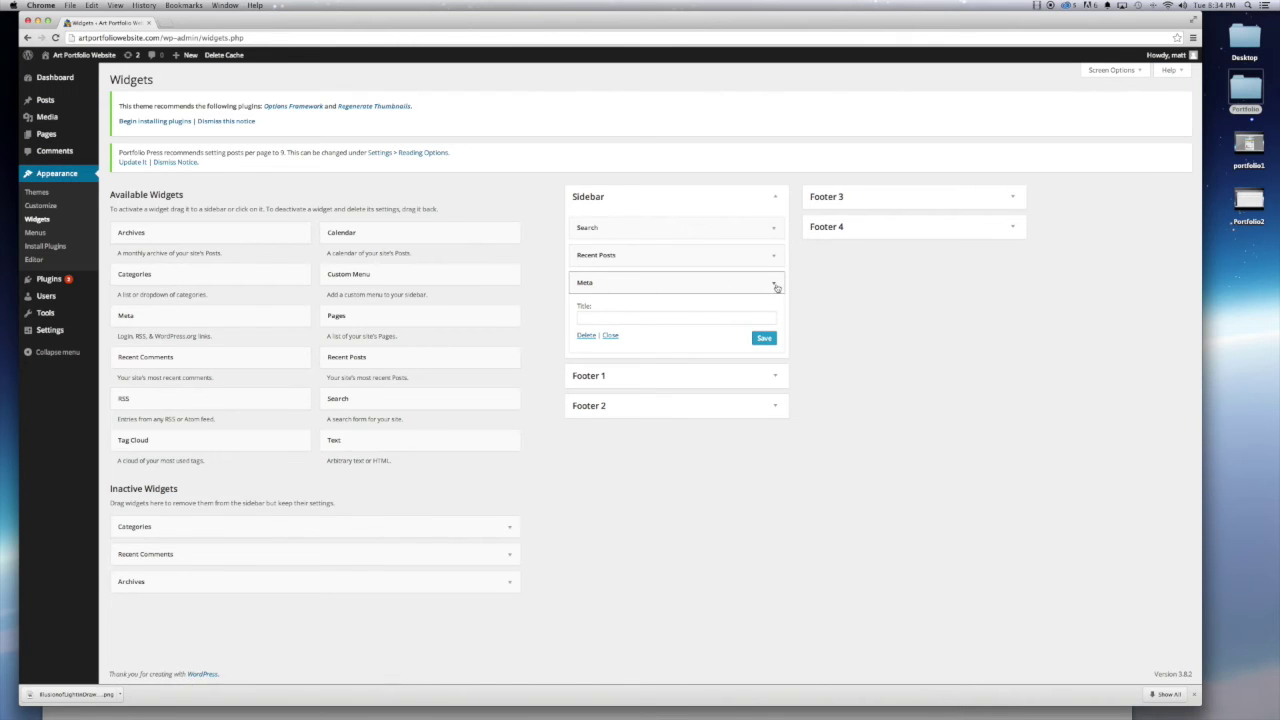
left_click(774, 286)
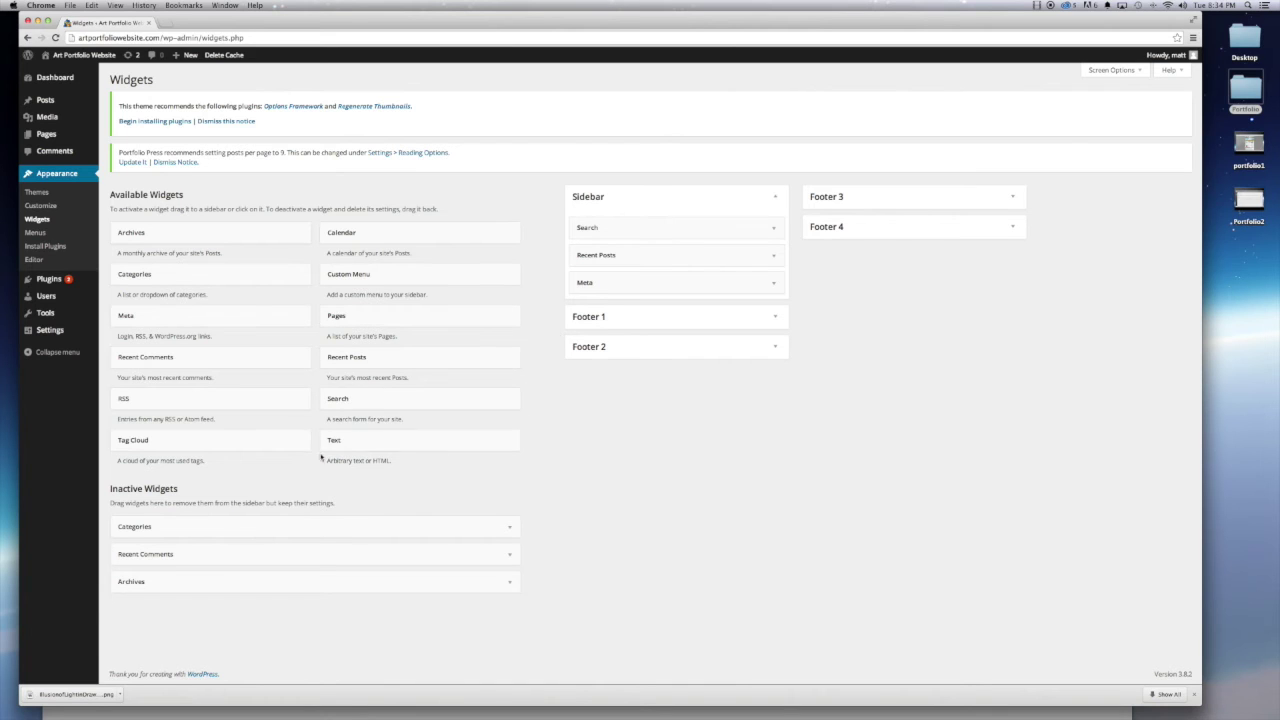
Add a Text widget above Recent Posts titled "About The Artist" with the lines "This is about the artist...." and "More about the artist....", and save it
left_click_drag(352, 446, 629, 271)
left_click(586, 287)
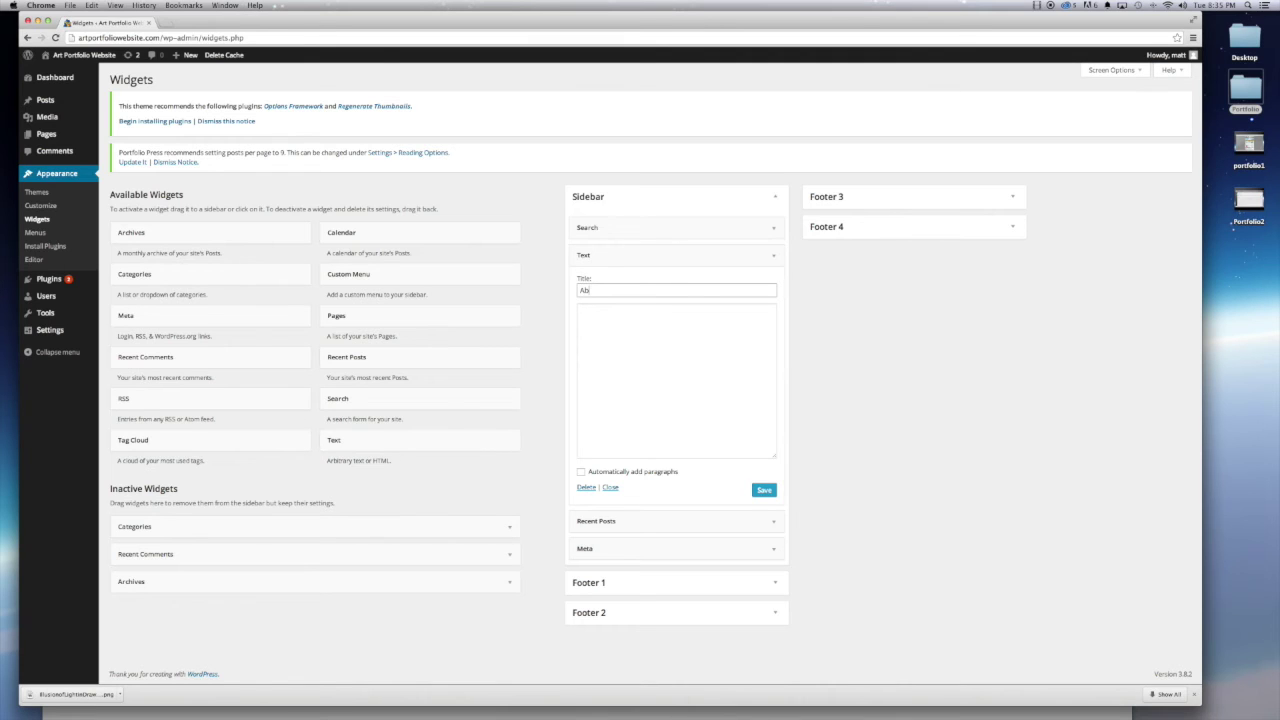
double_click(605, 290)
type("The Artist")
left_click(613, 313)
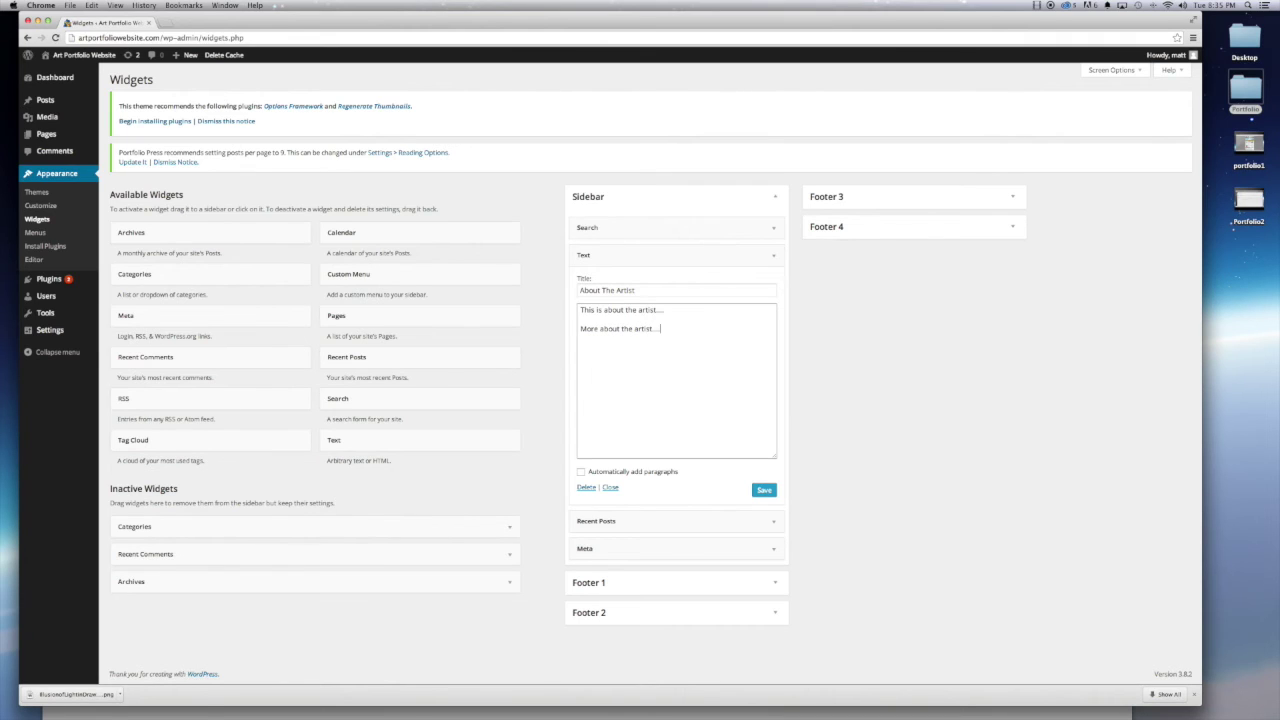
left_click(763, 490)
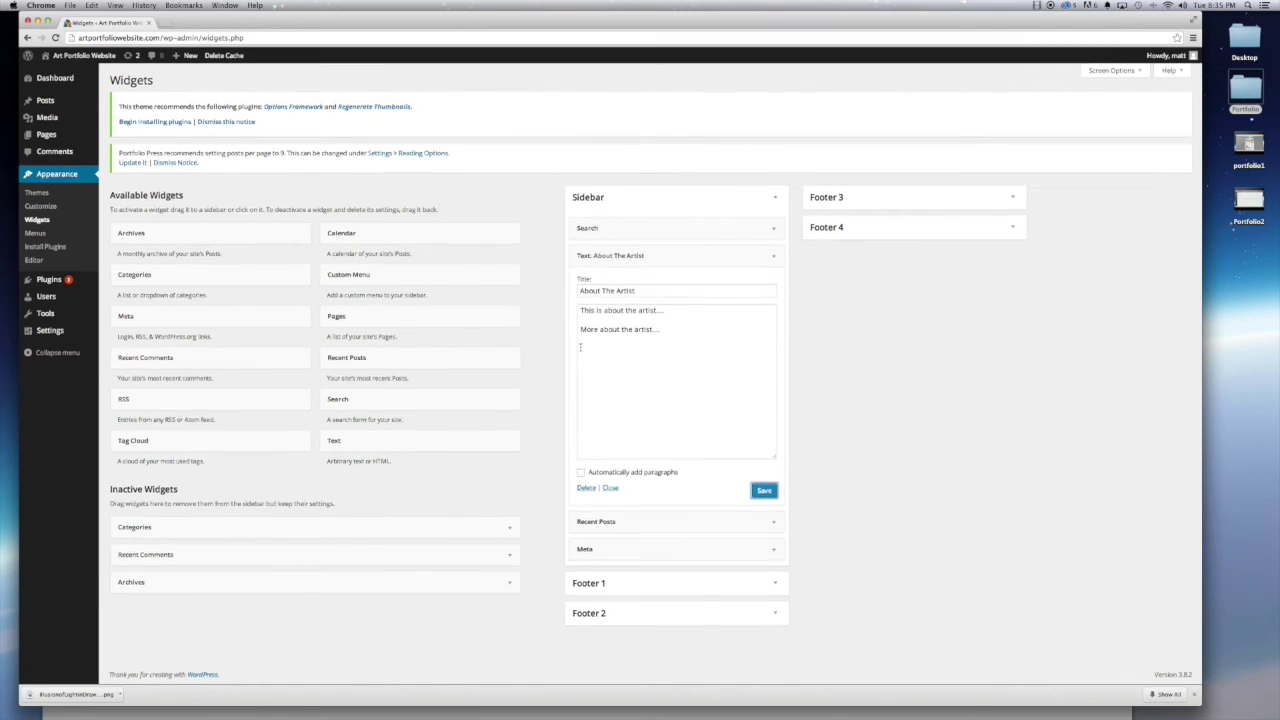
Examine the About The Artist text and remaining sidebar widgets on the site's home page, and view the Portfolio page
left_click(84, 54)
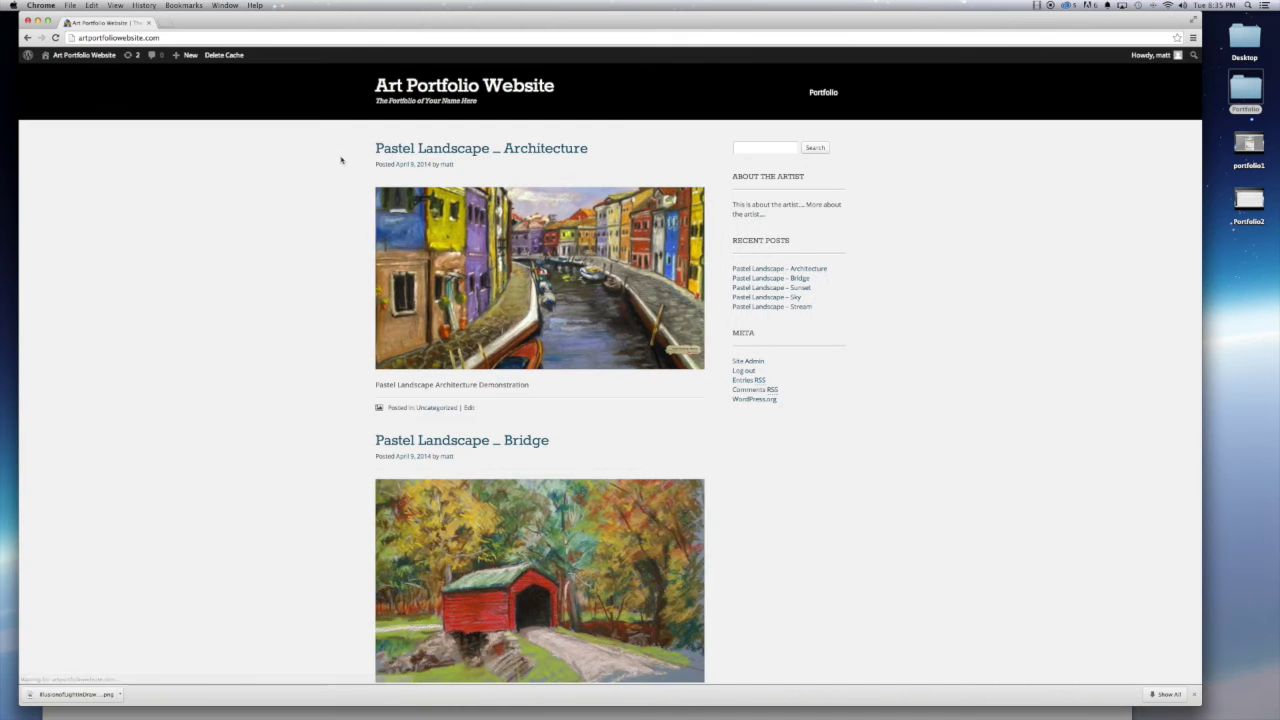
scroll(672, 303, "down", 1)
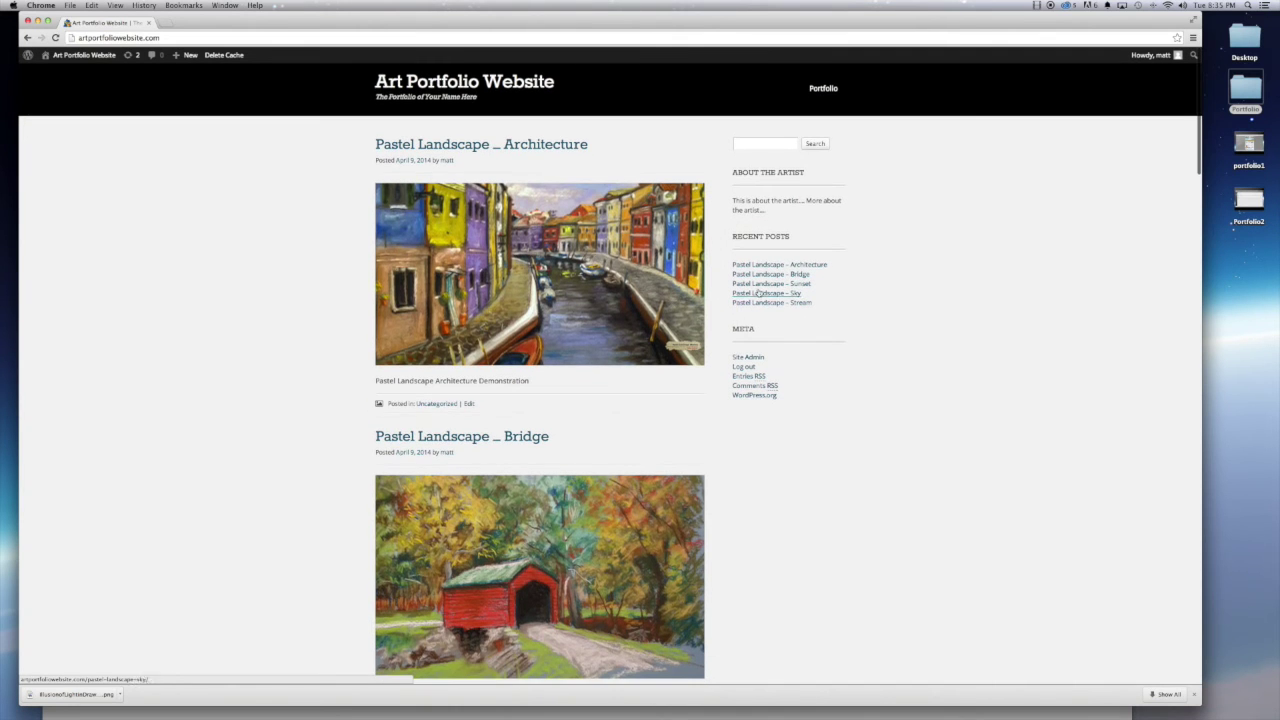
left_click_drag(746, 172, 826, 168)
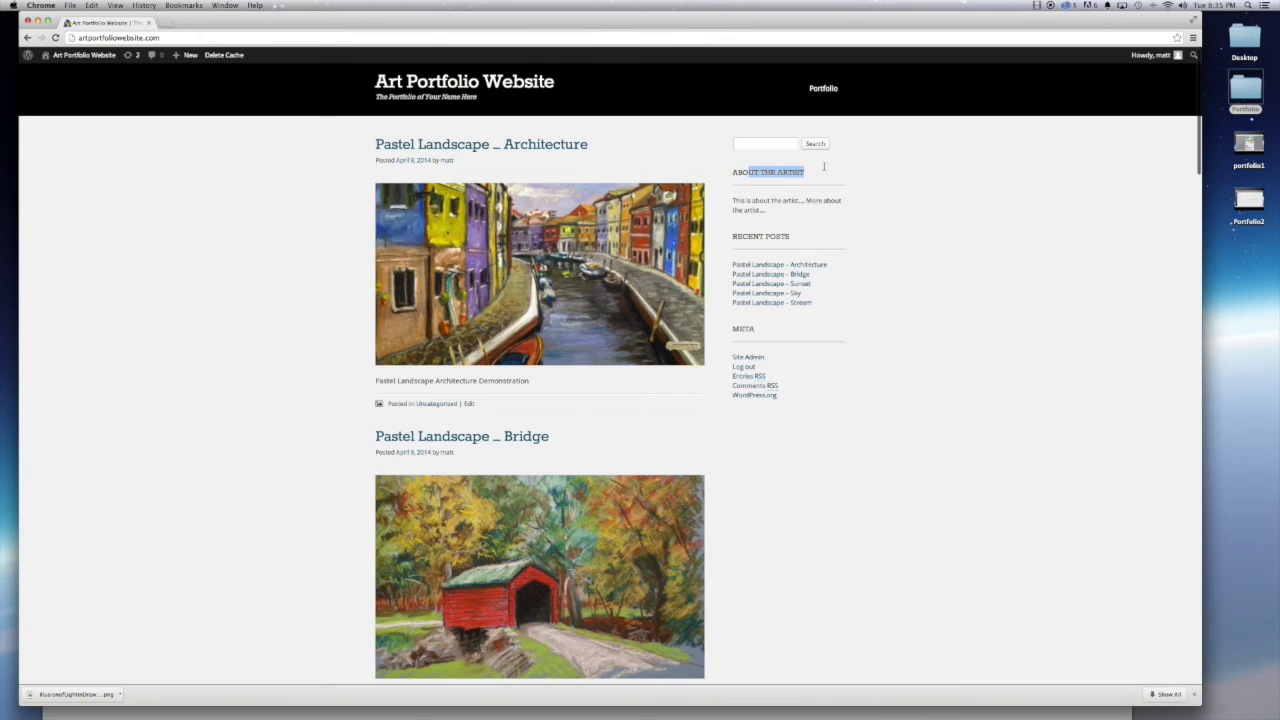
left_click_drag(770, 212, 736, 199)
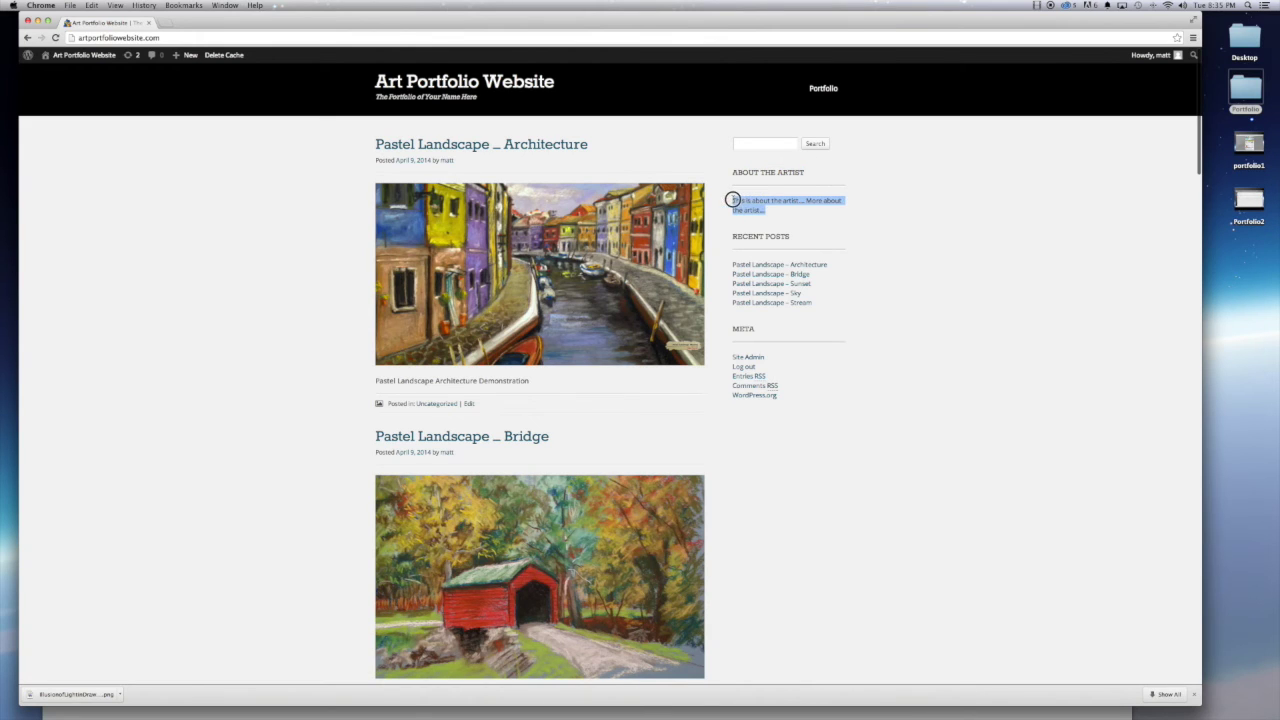
left_click(790, 222)
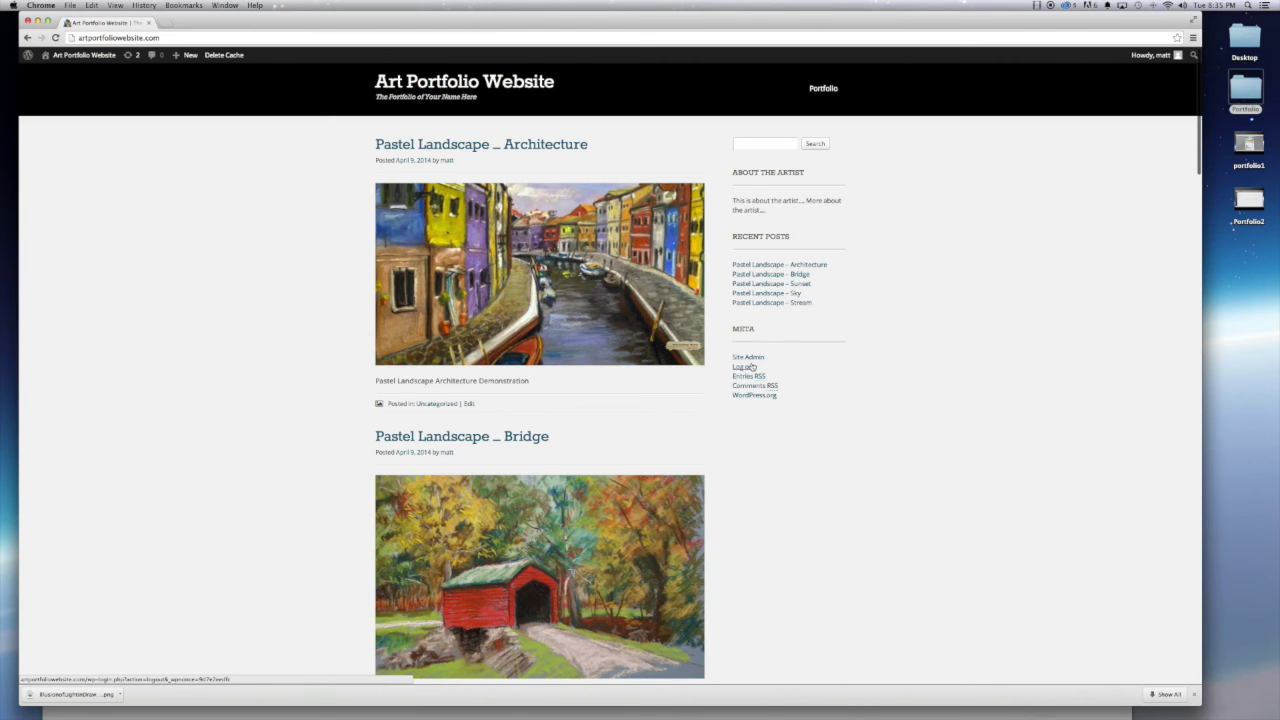
left_click(829, 95)
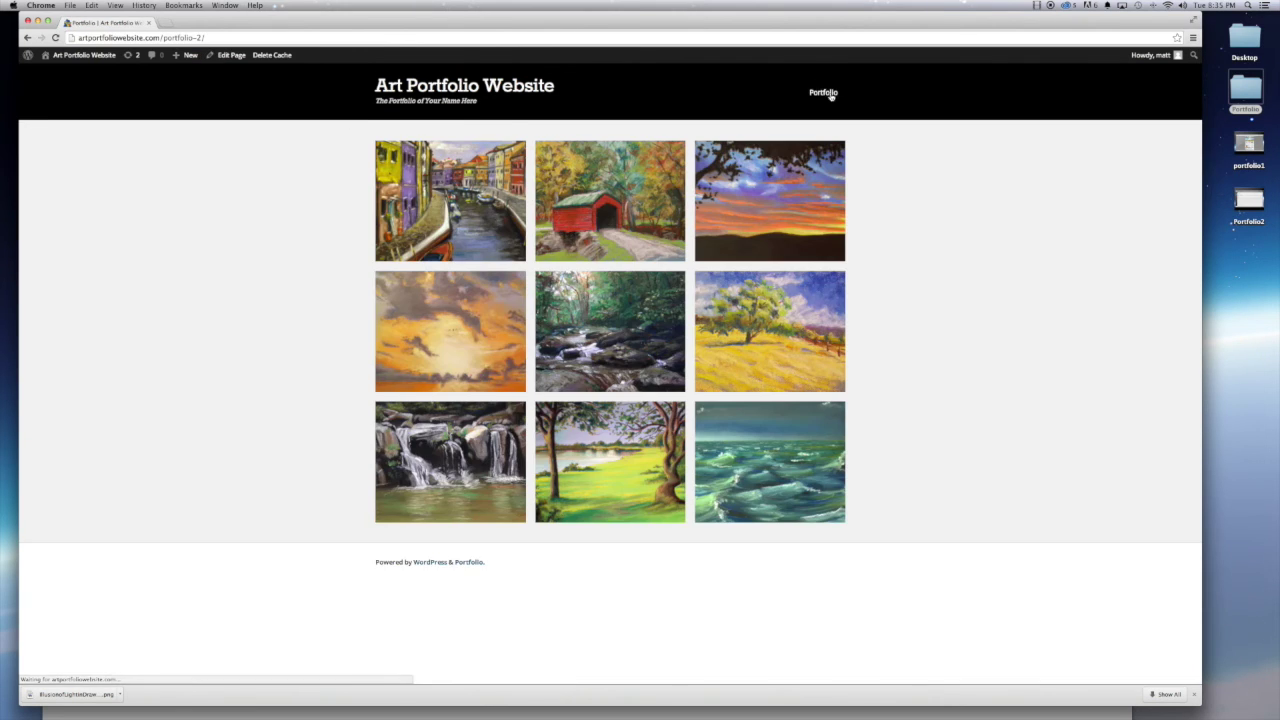
Set the front page to display the static page Portfolio in the reading settings, save the changes and view the site's home page
left_click(70, 73)
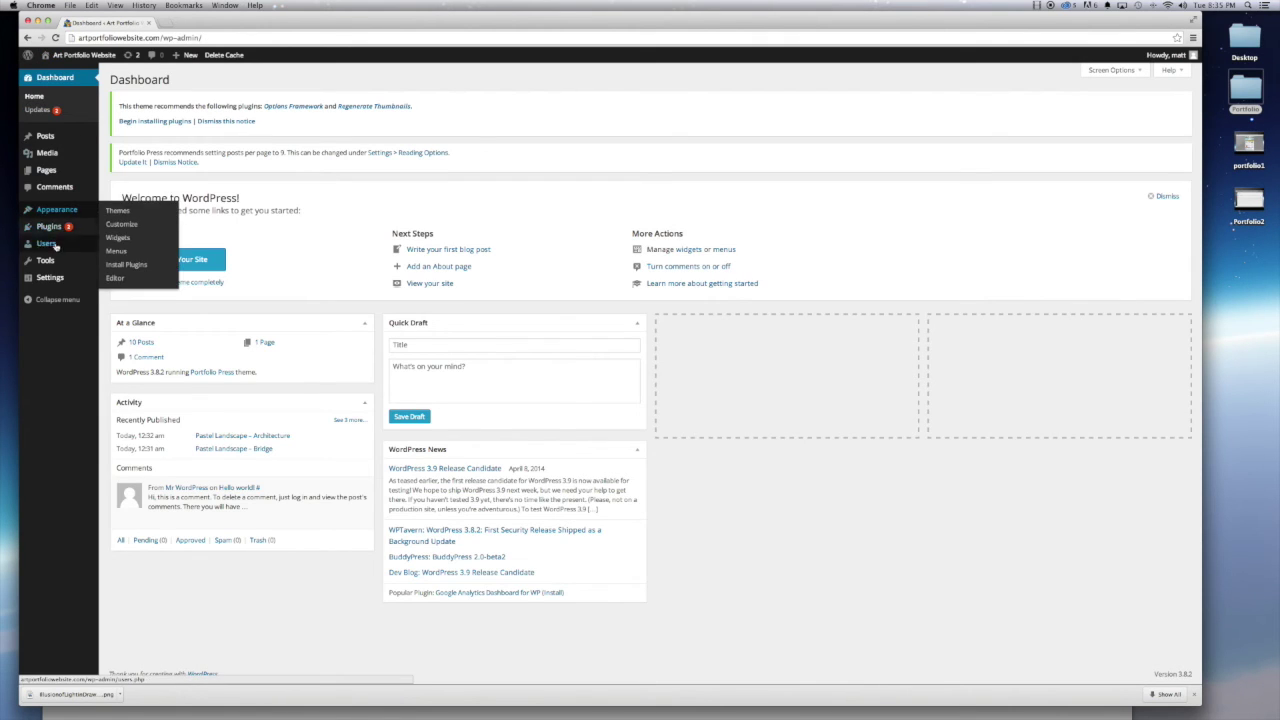
mouse_move(53, 280)
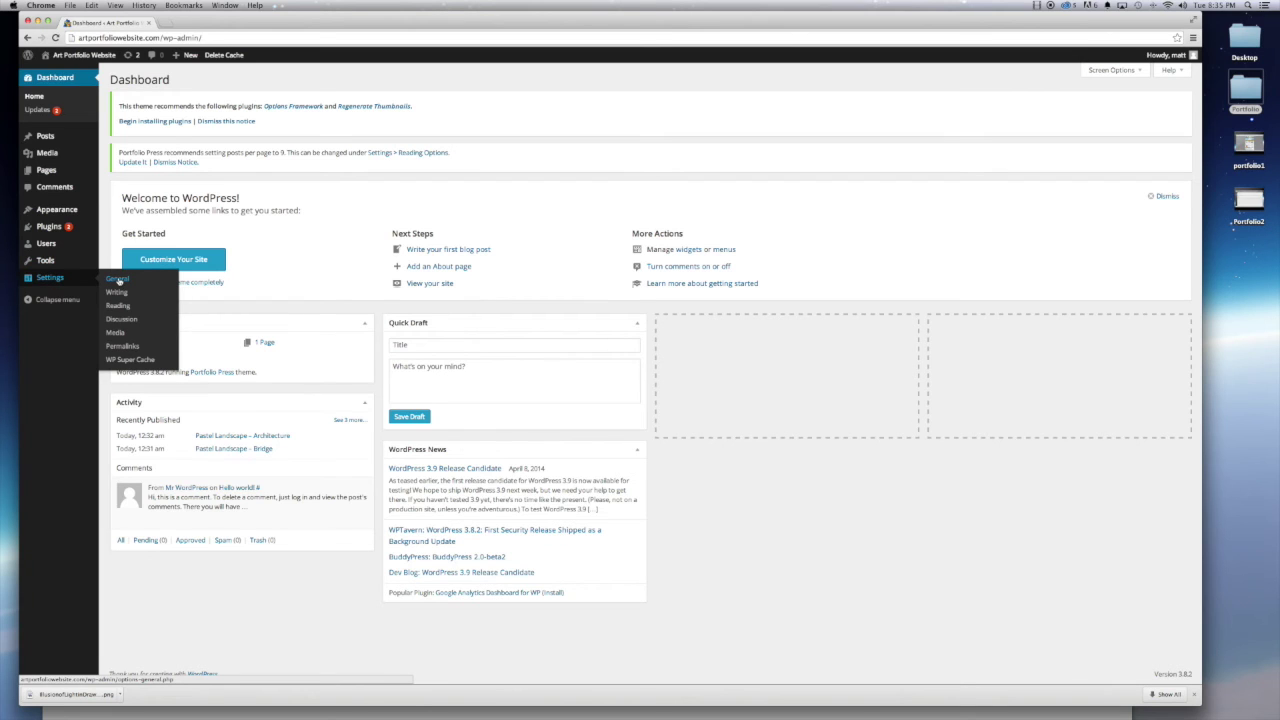
left_click(118, 306)
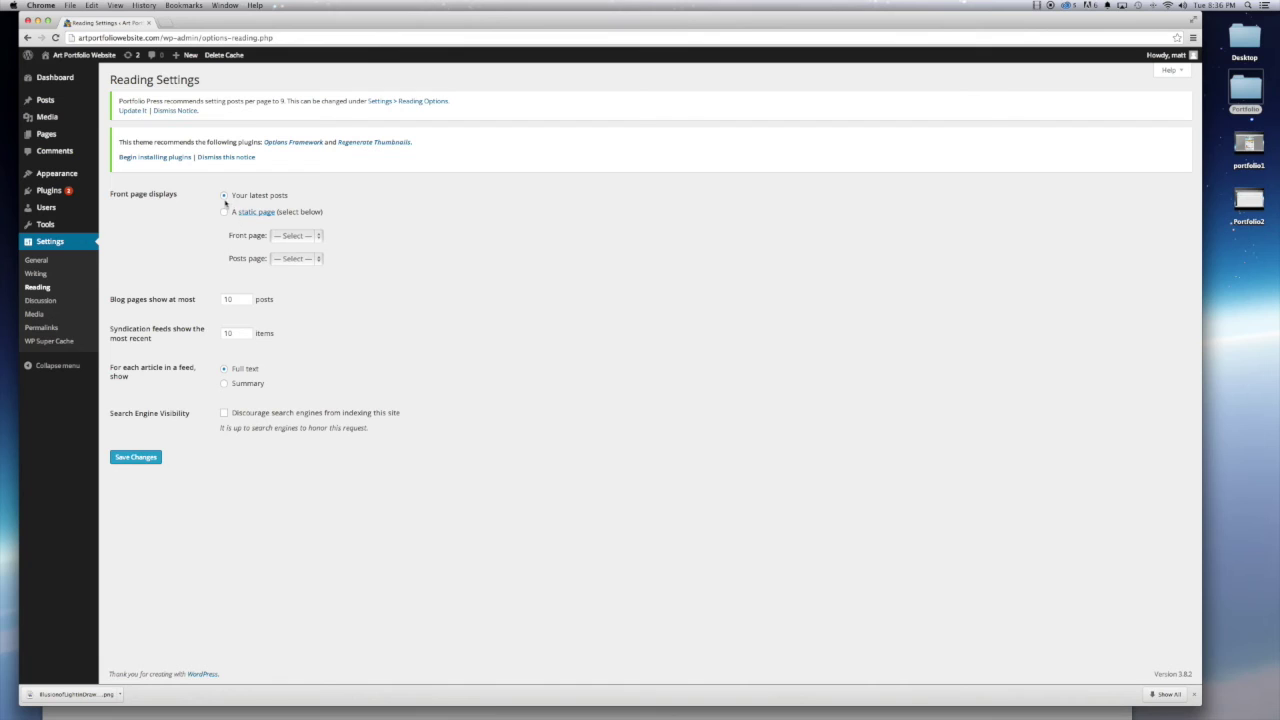
left_click(227, 213)
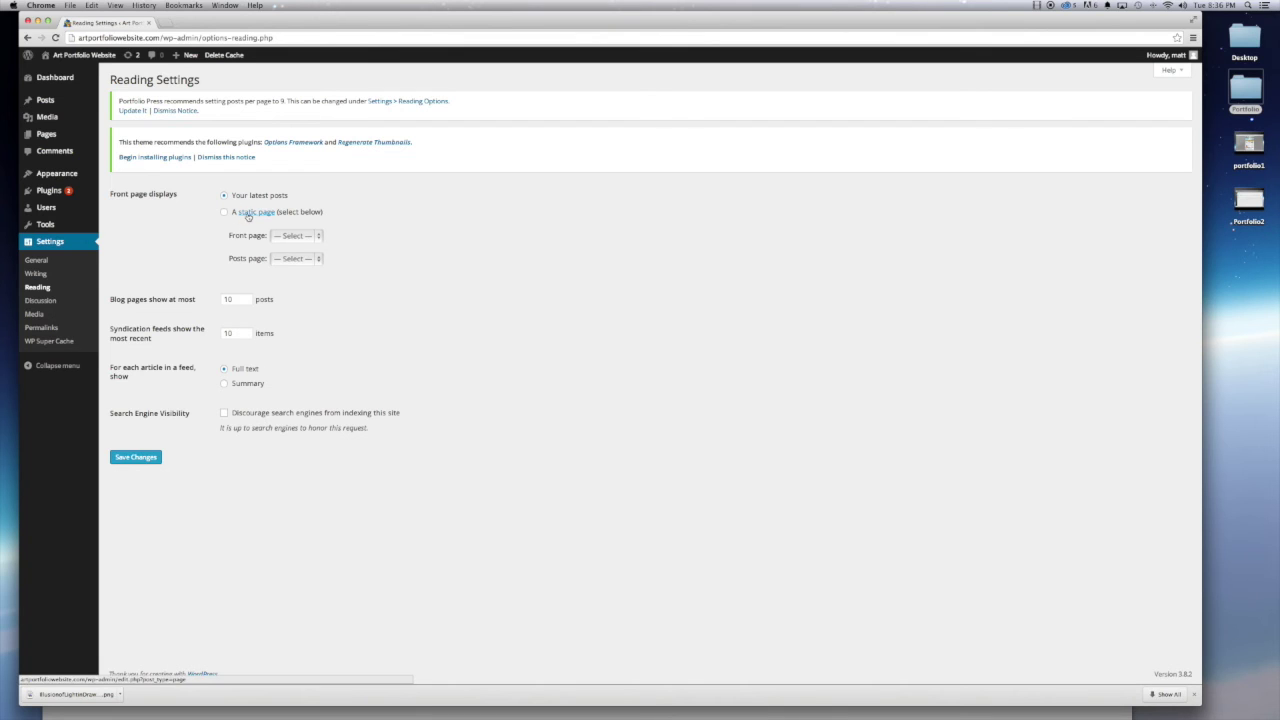
left_click(315, 236)
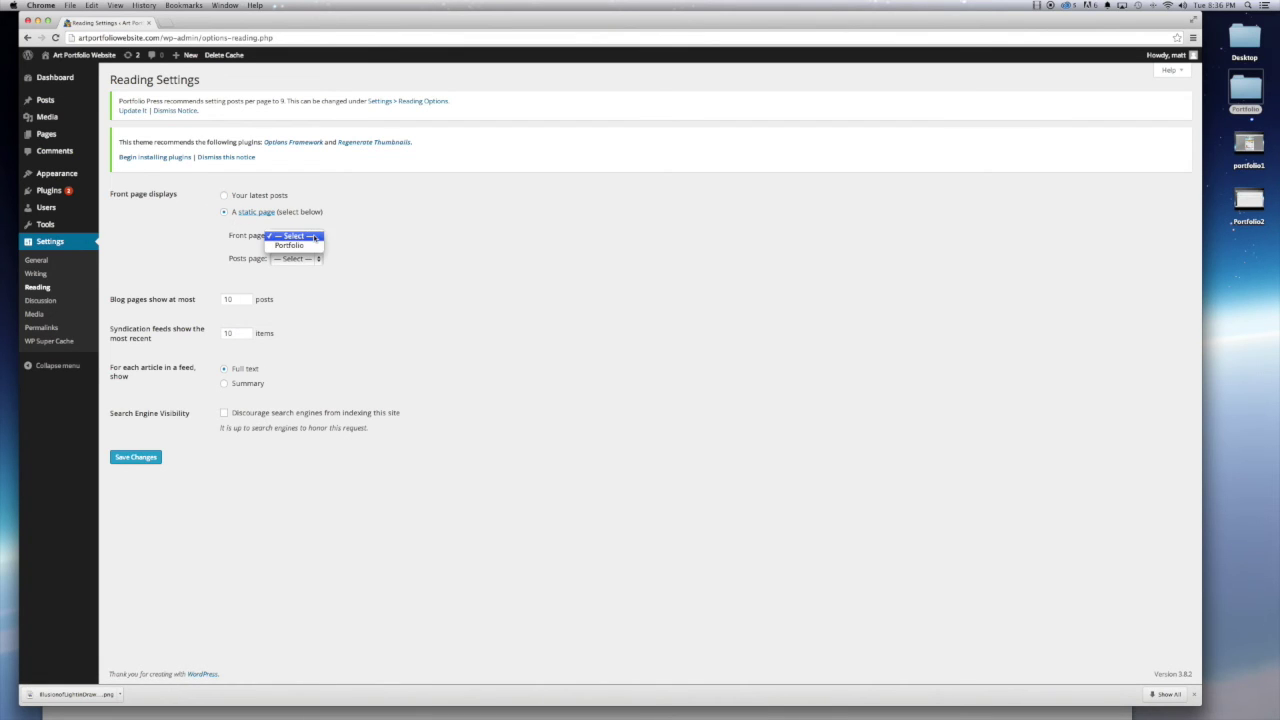
left_click(300, 247)
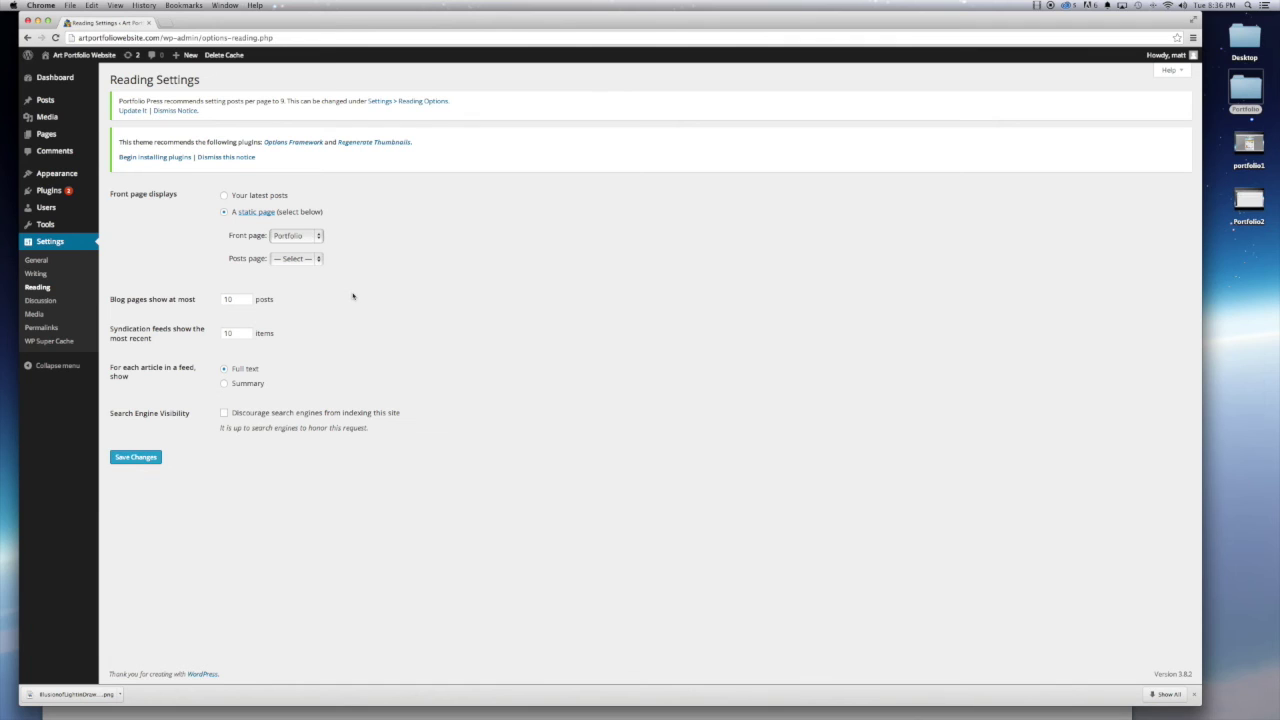
left_click(136, 457)
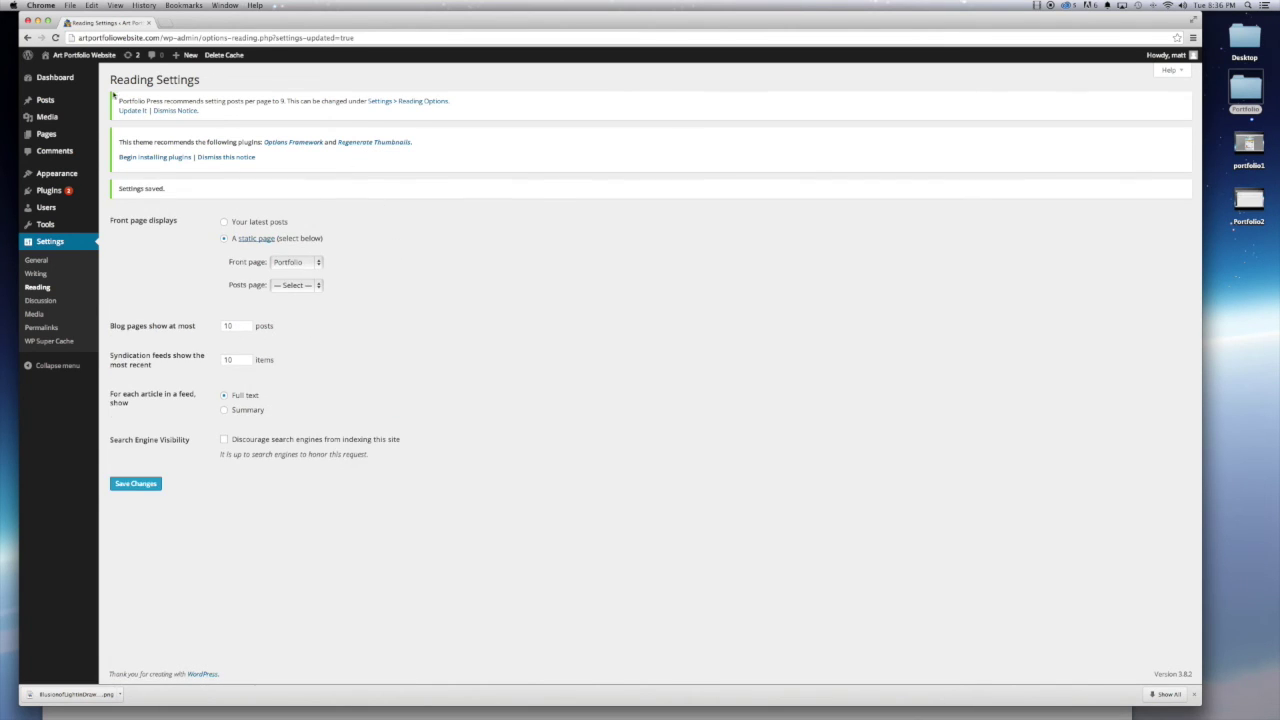
left_click(87, 58)
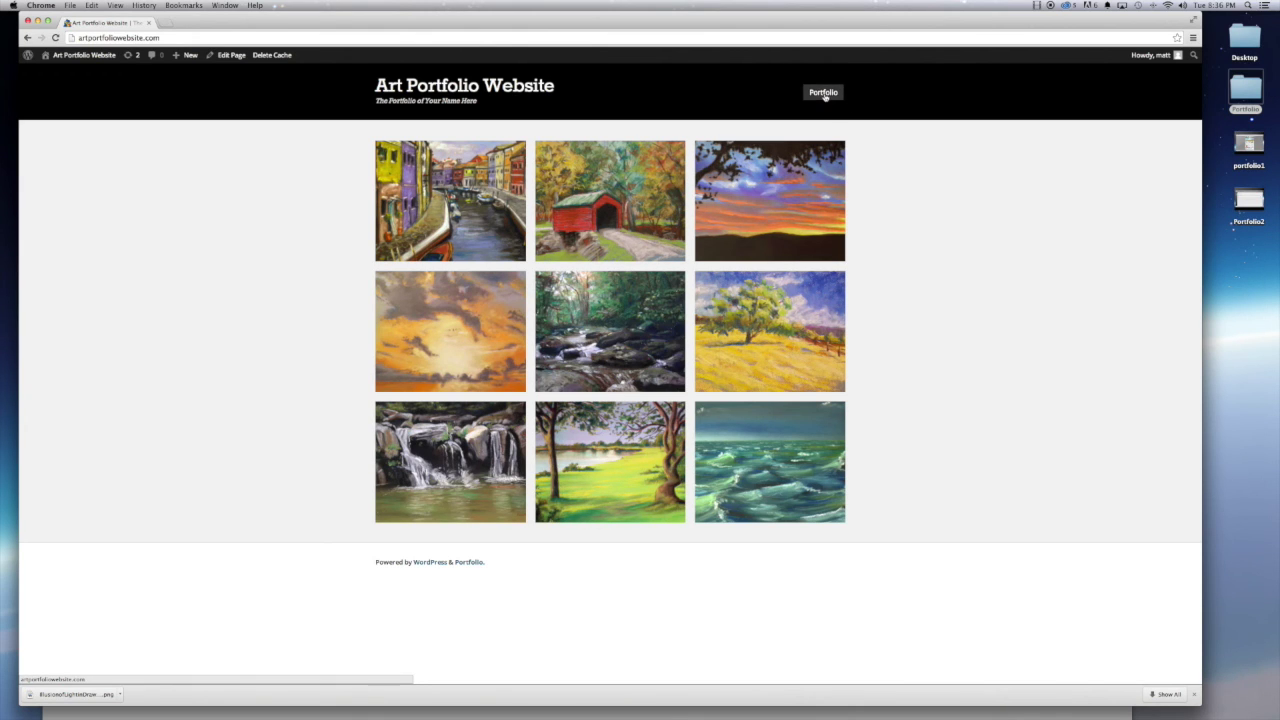
Return to the dashboard and search the installable plugins for "contact"
mouse_move(64, 63)
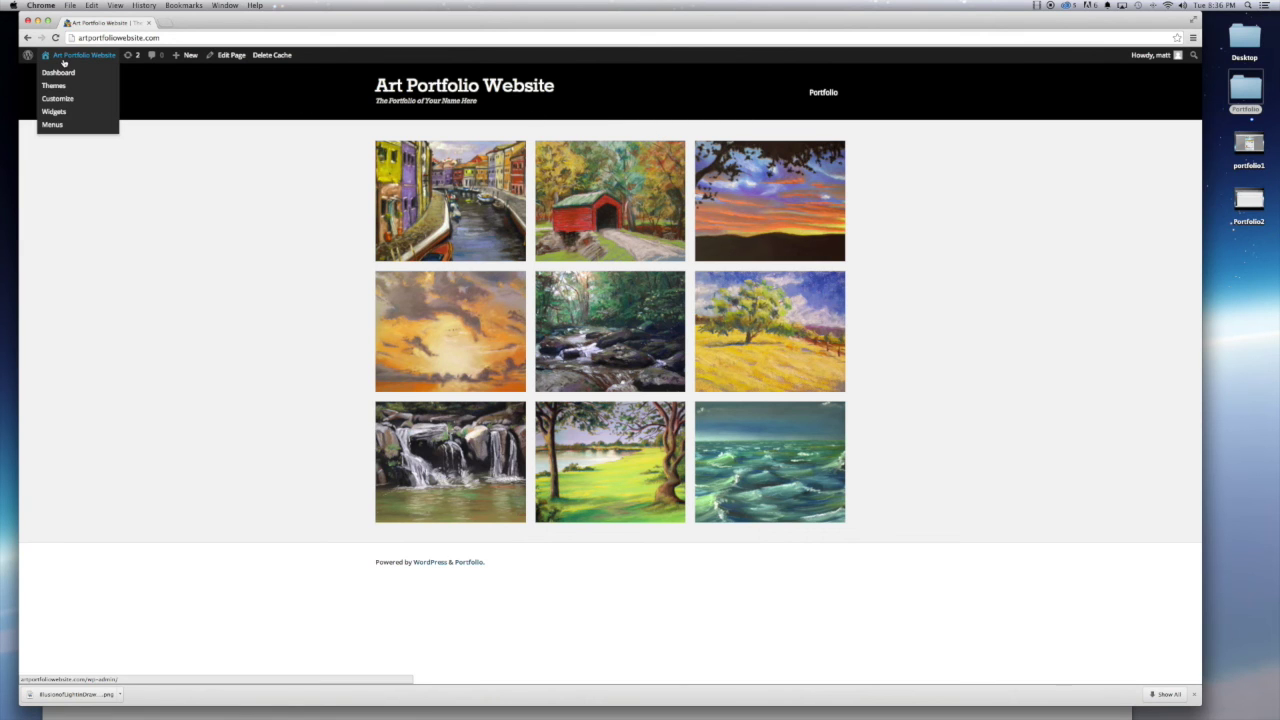
left_click(62, 75)
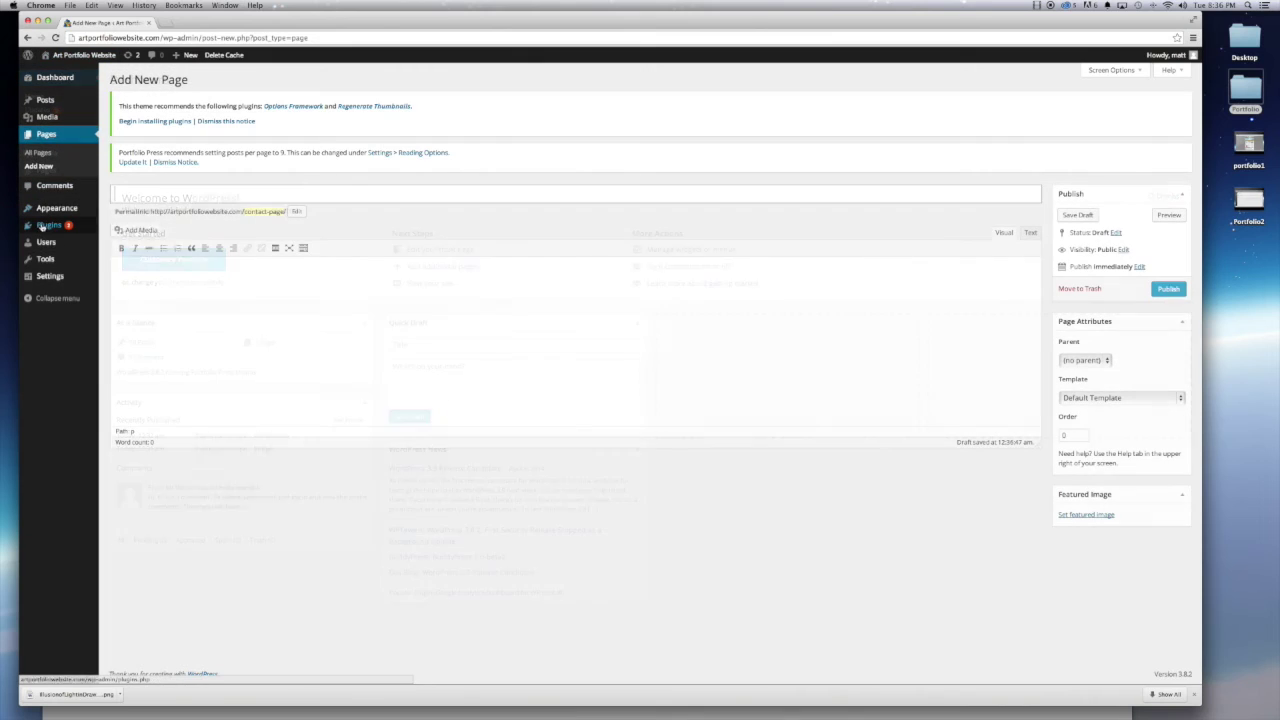
mouse_move(43, 229)
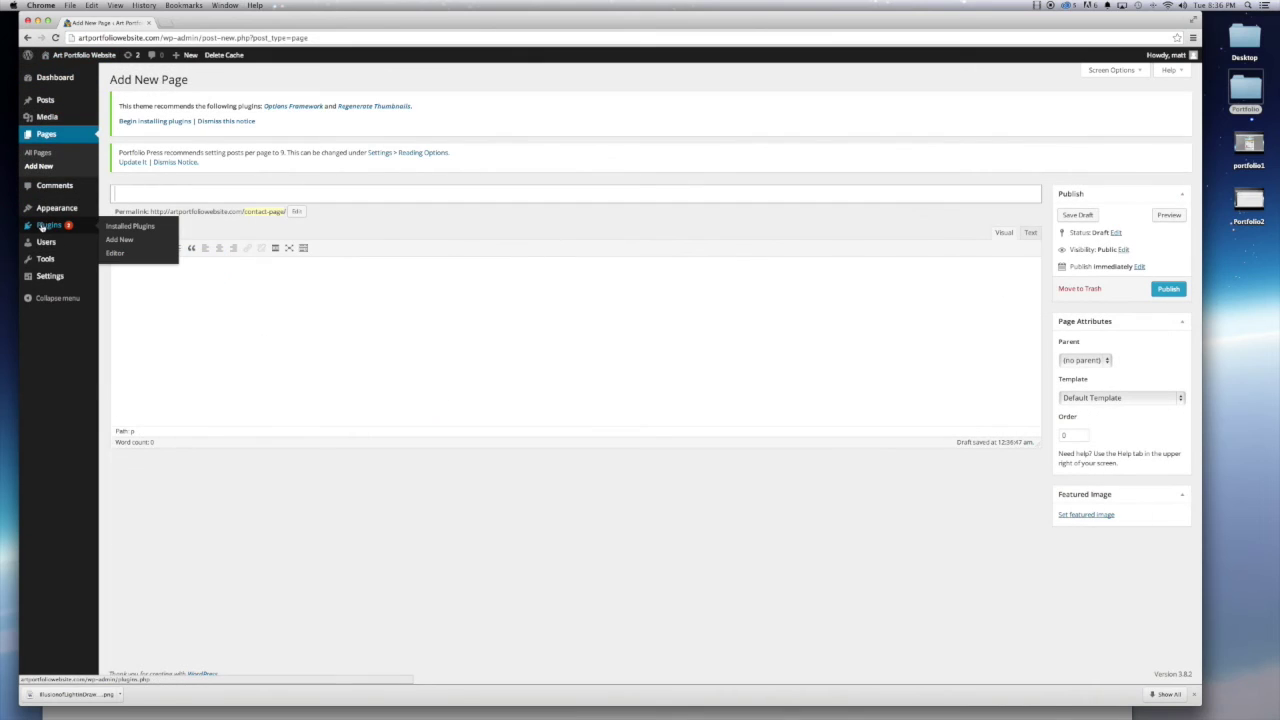
left_click(121, 240)
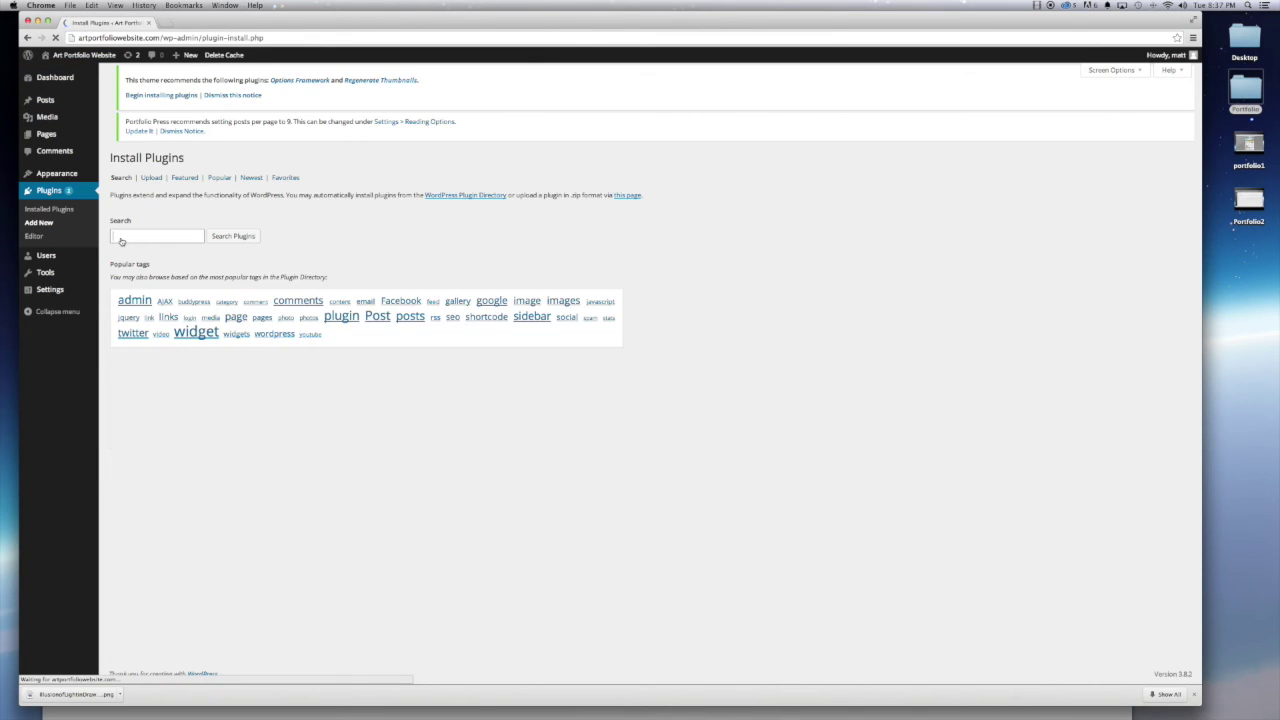
left_click(125, 247)
type("cont")
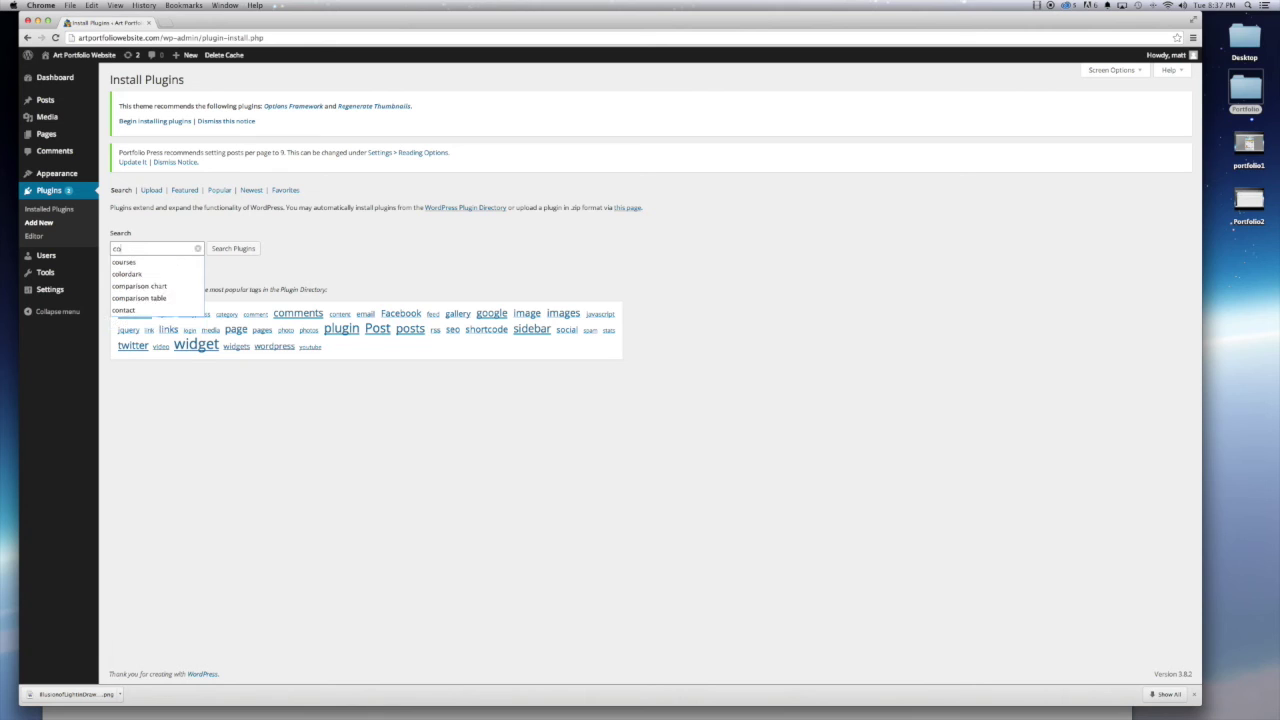
type("act")
left_click(257, 250)
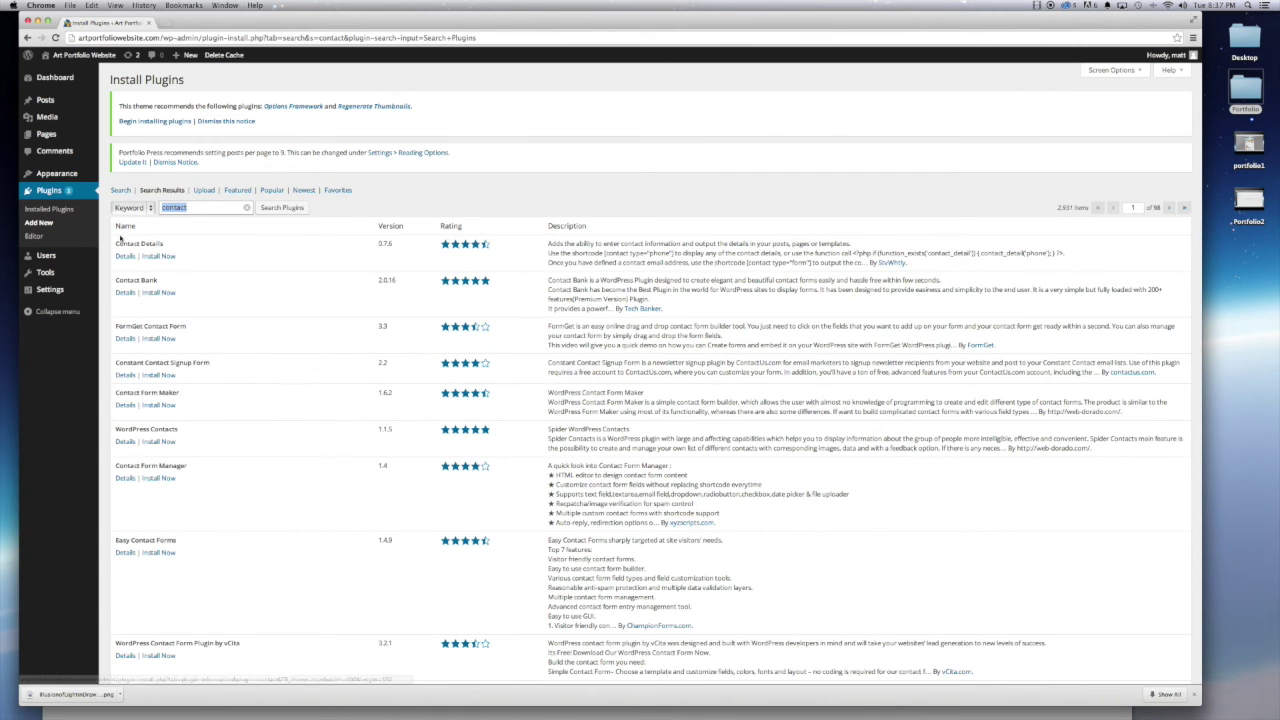
Look through the contact plugin results and open the details of Contact Form Clean and Simple
scroll(239, 285, "down", 3)
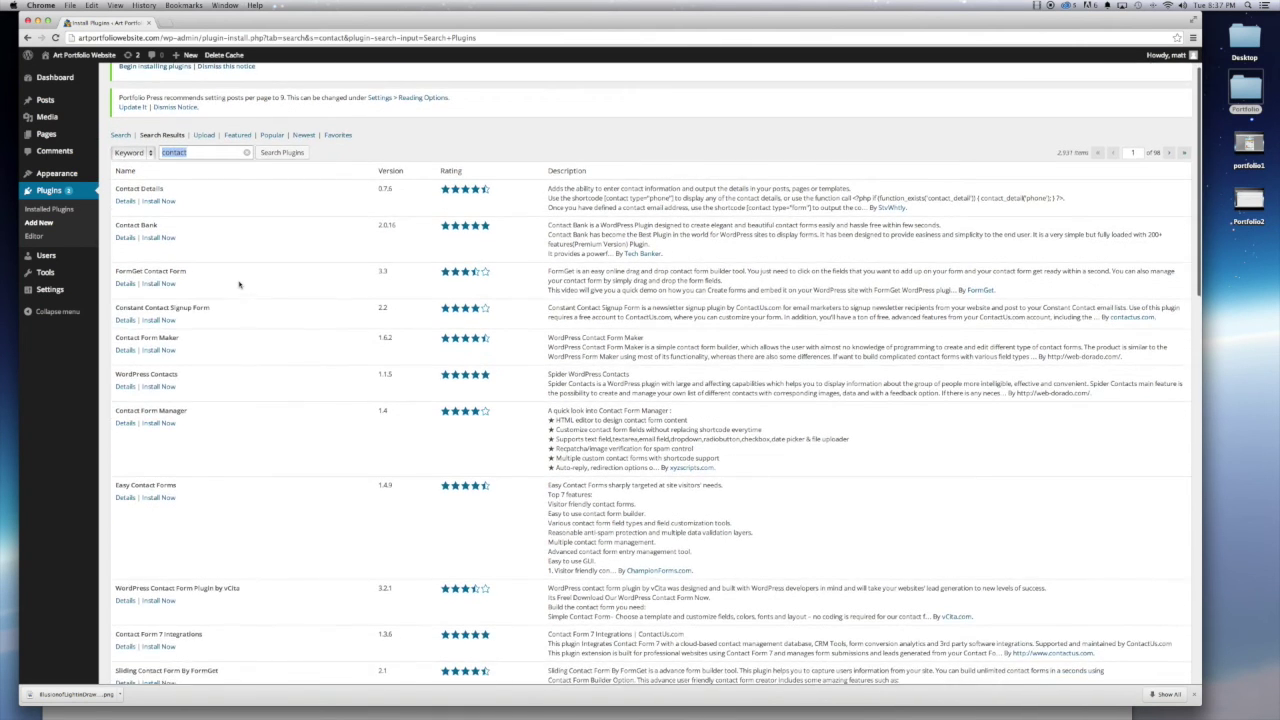
scroll(239, 285, "down", 3)
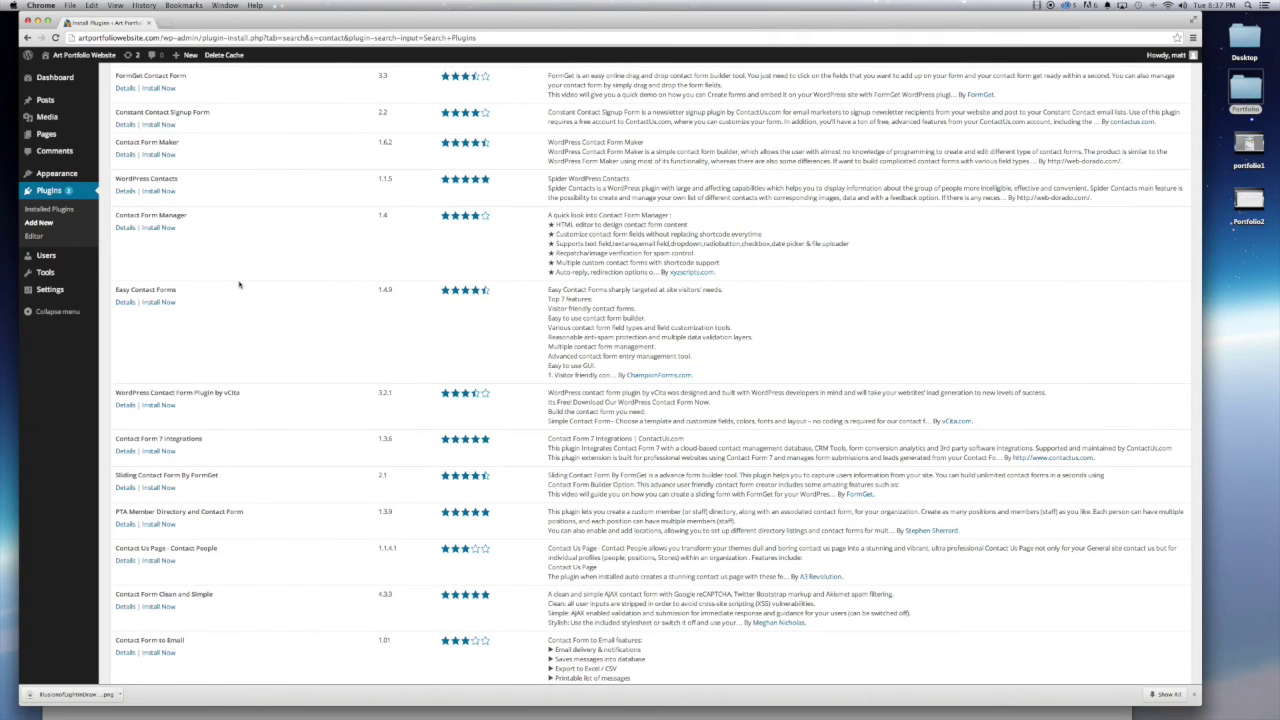
scroll(239, 285, "down", 6)
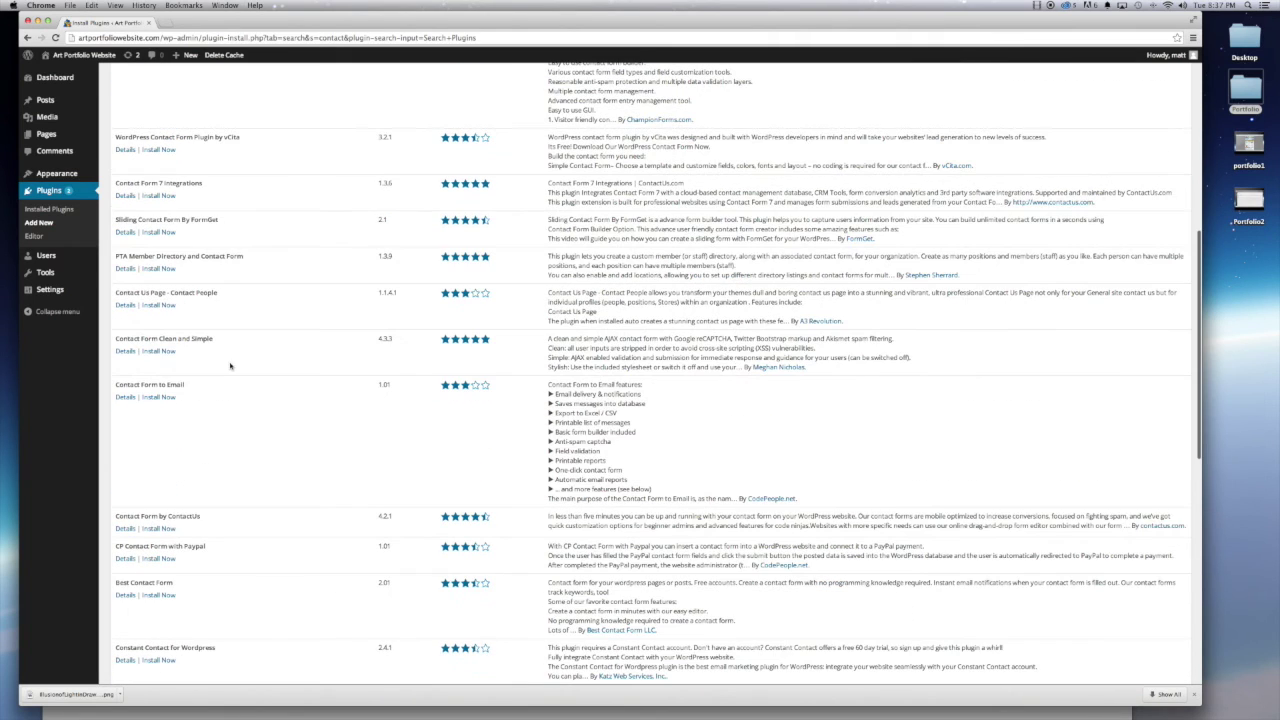
left_click(133, 353)
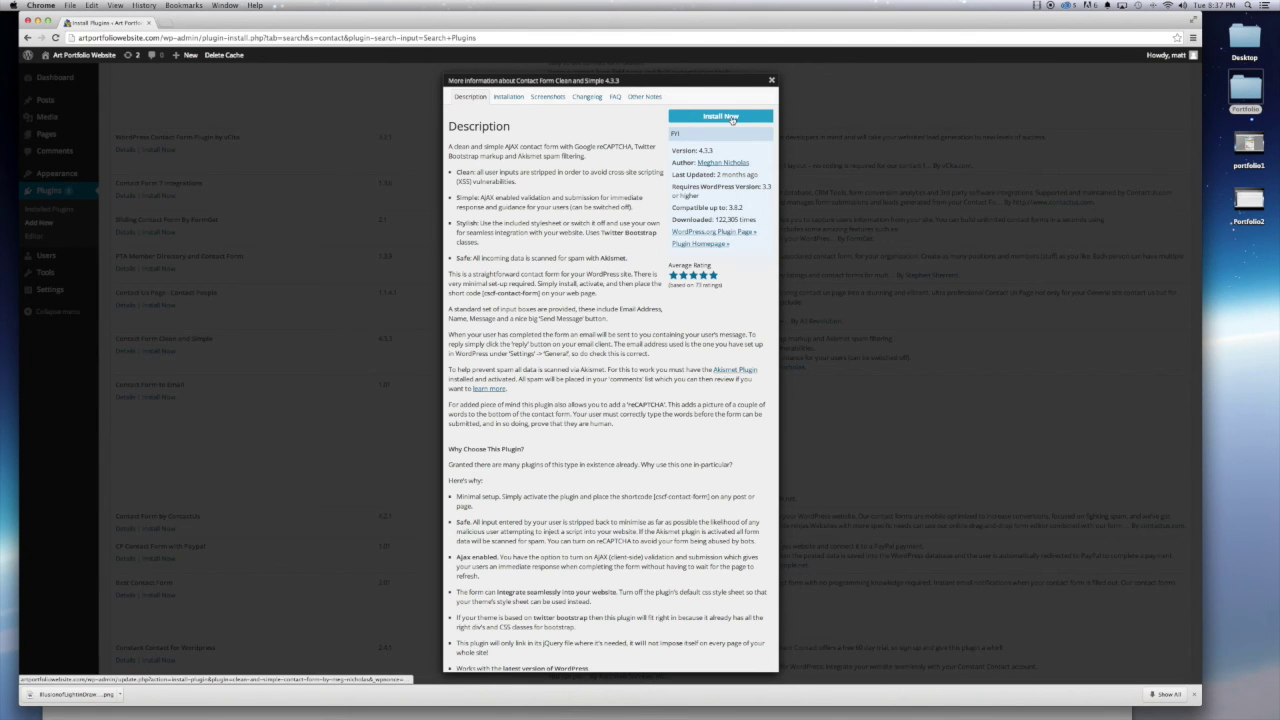
Install and activate the Contact Form Clean and Simple plugin, and open its settings
left_click(732, 119)
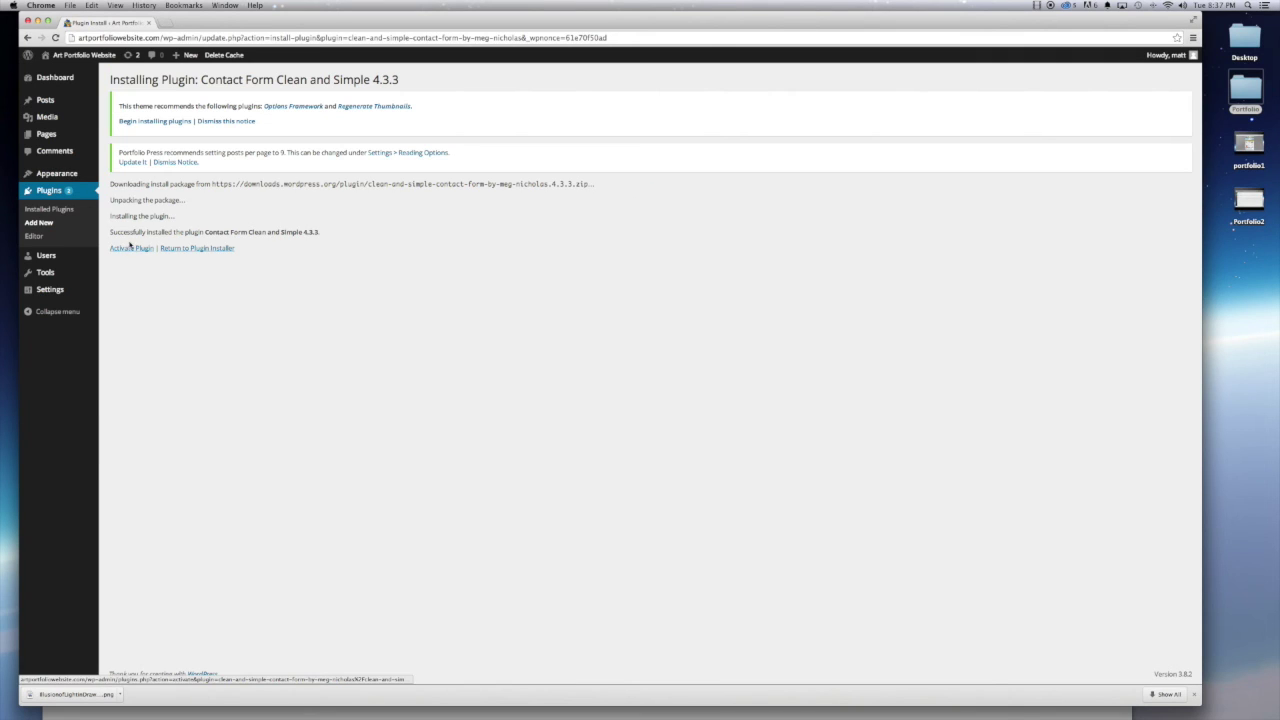
left_click(130, 248)
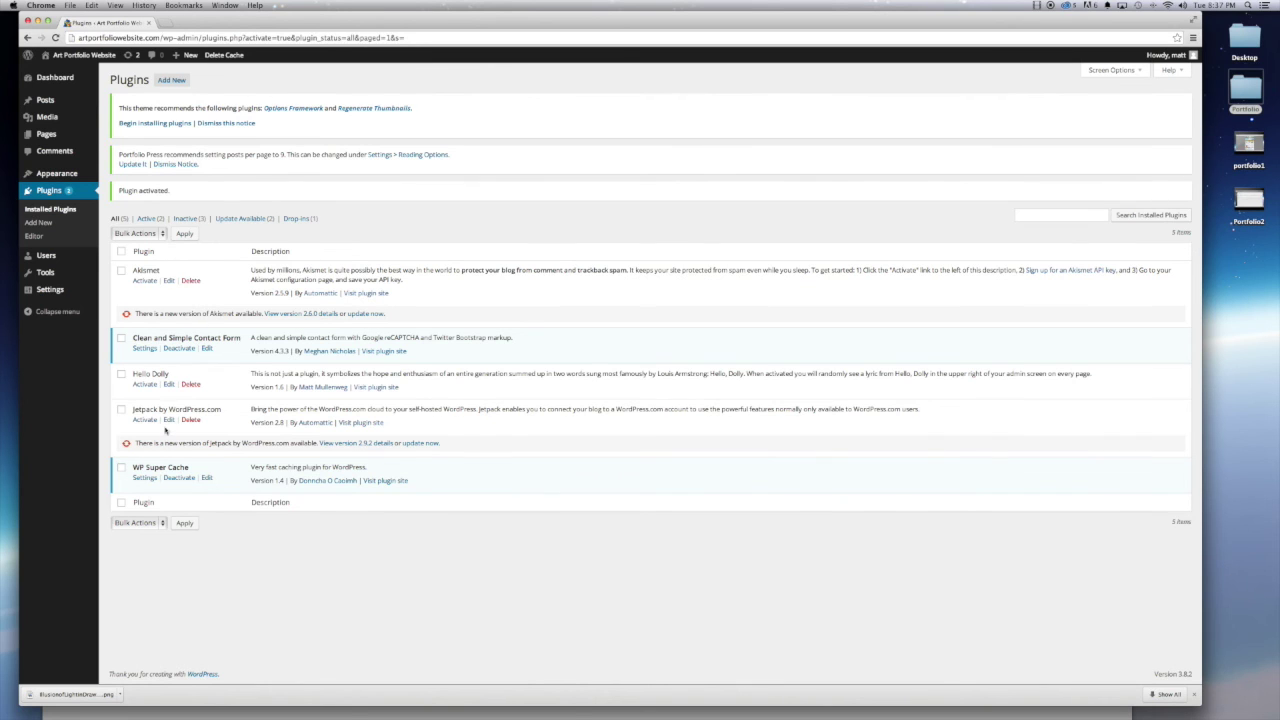
left_click(146, 348)
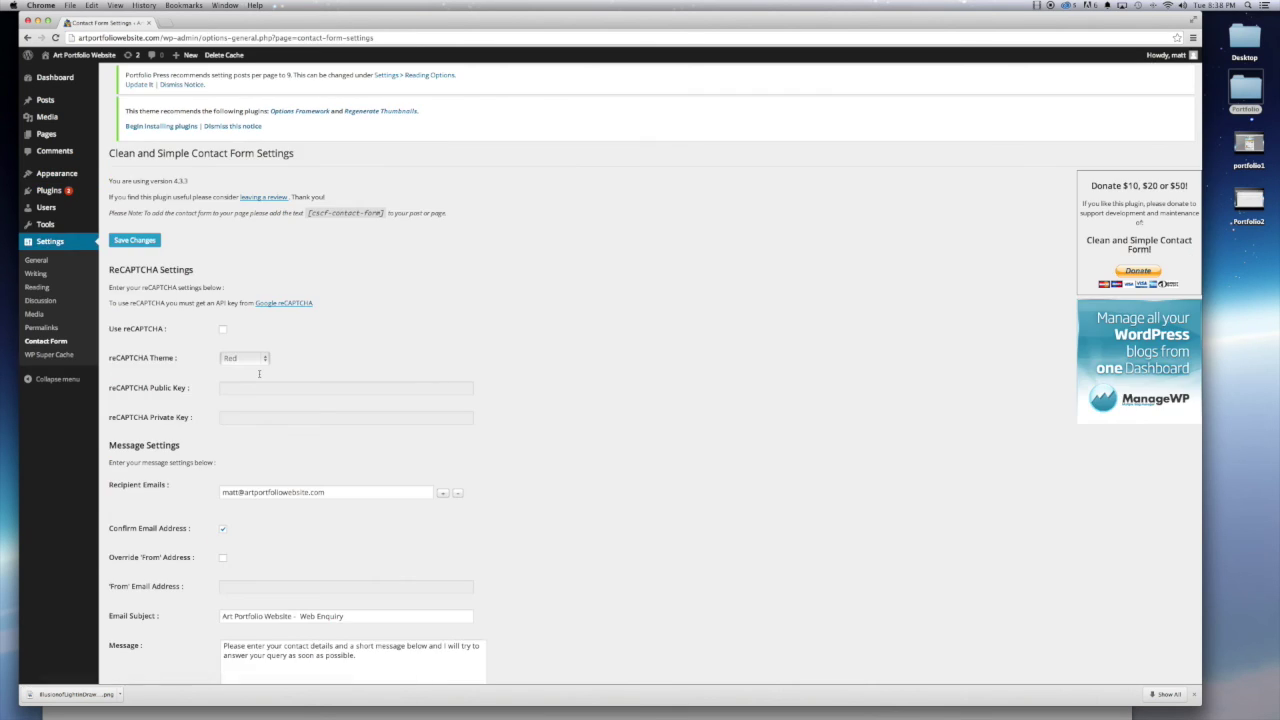
Review the contact form's reCAPTCHA, recipient email, subject, message and styling settings, and save them with the default values
scroll(232, 313, "down", 1)
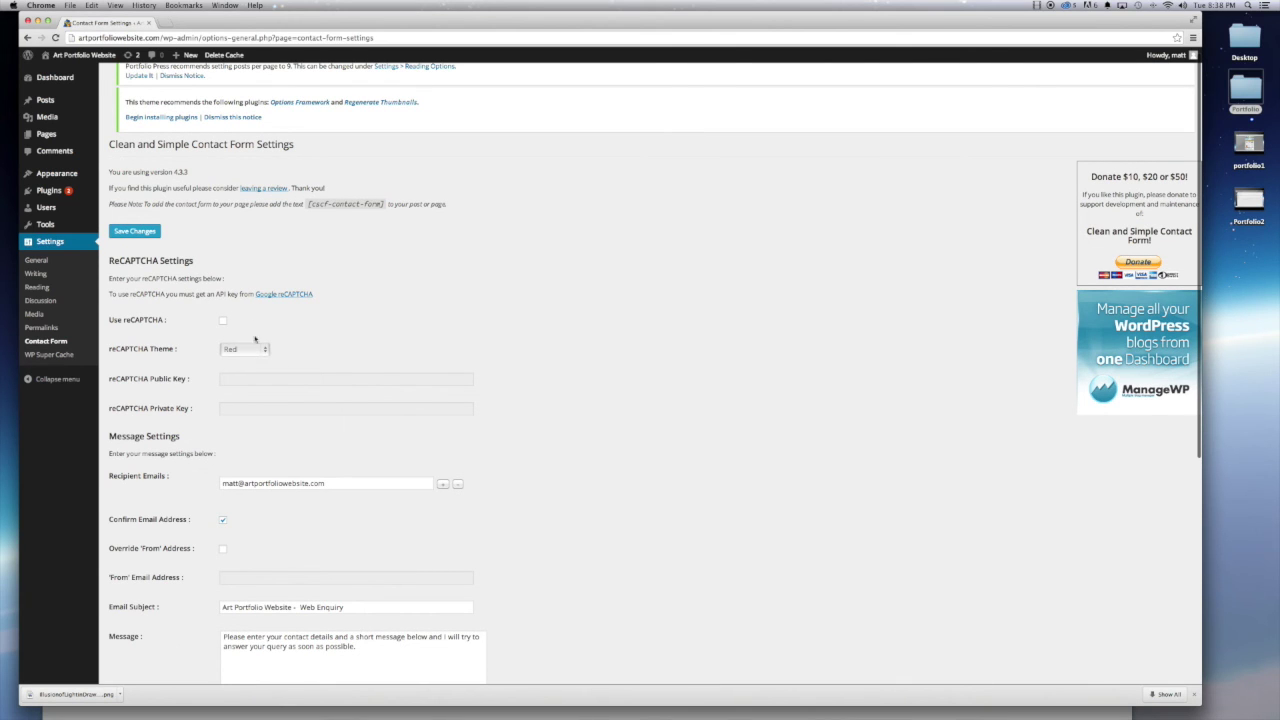
scroll(313, 374, "down", 5)
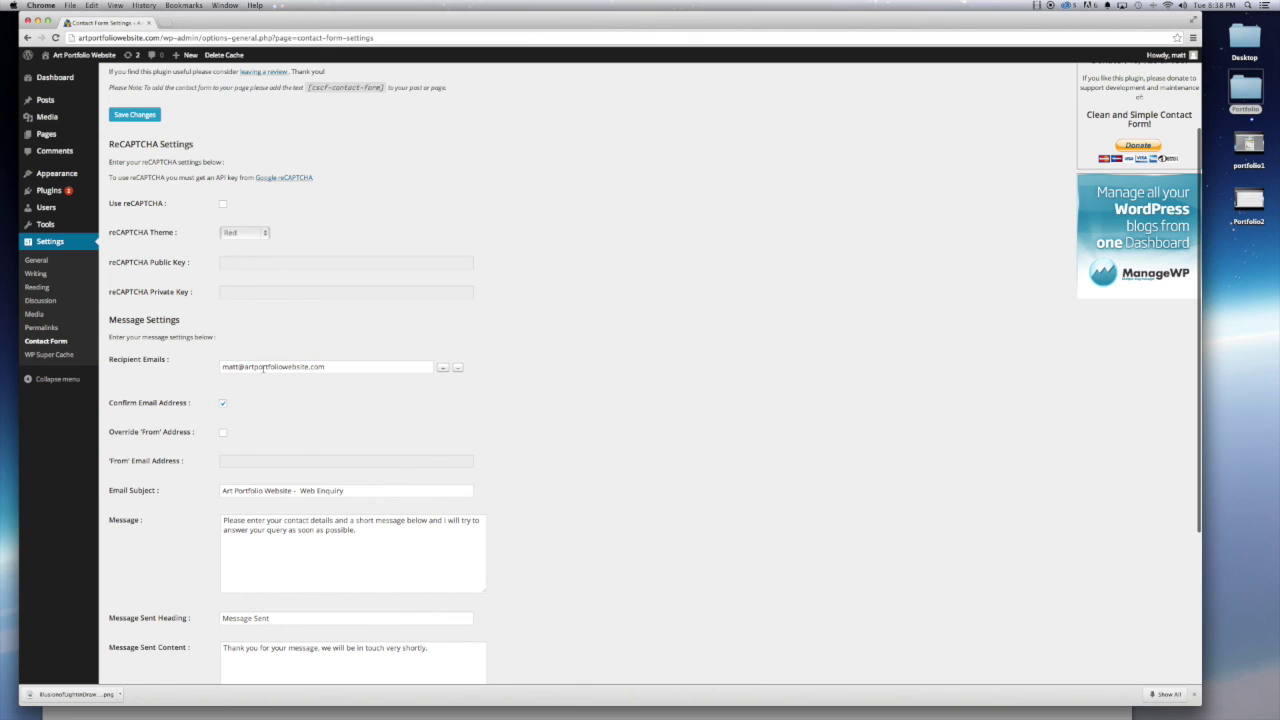
left_click_drag(340, 366, 203, 366)
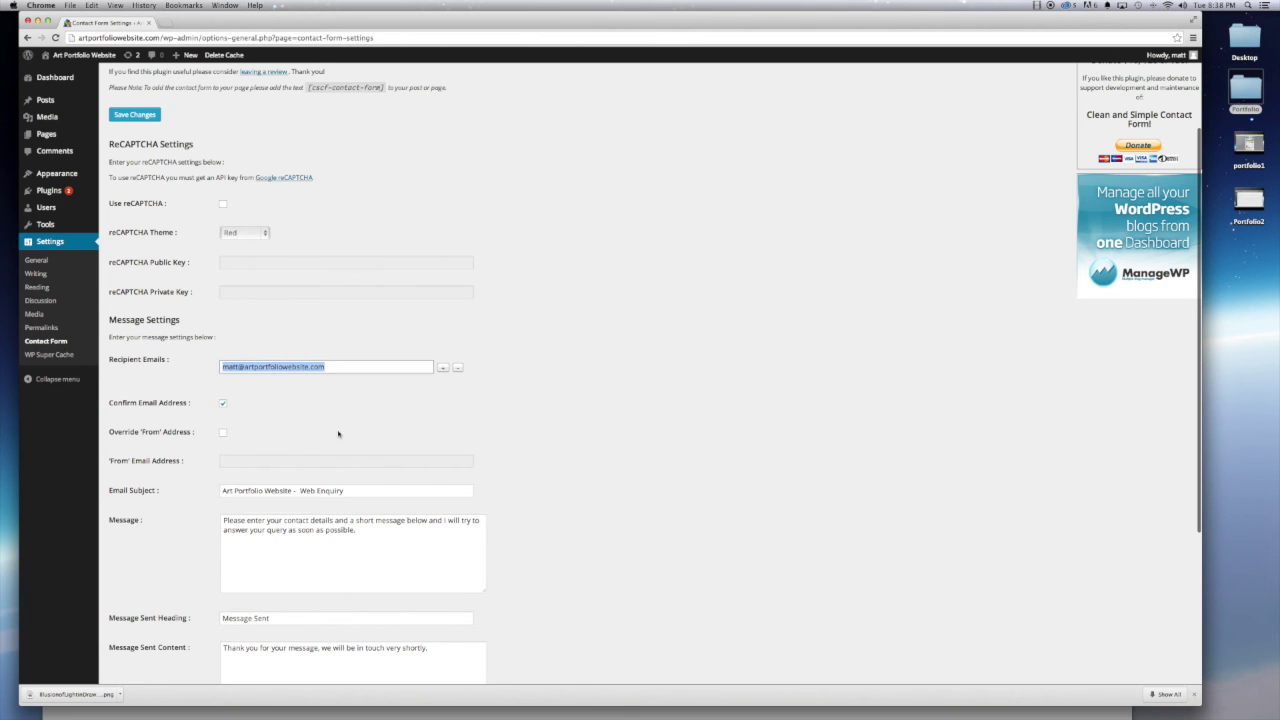
scroll(340, 434, "down", 3)
scroll(338, 433, "down", 1)
scroll(337, 431, "down", 1)
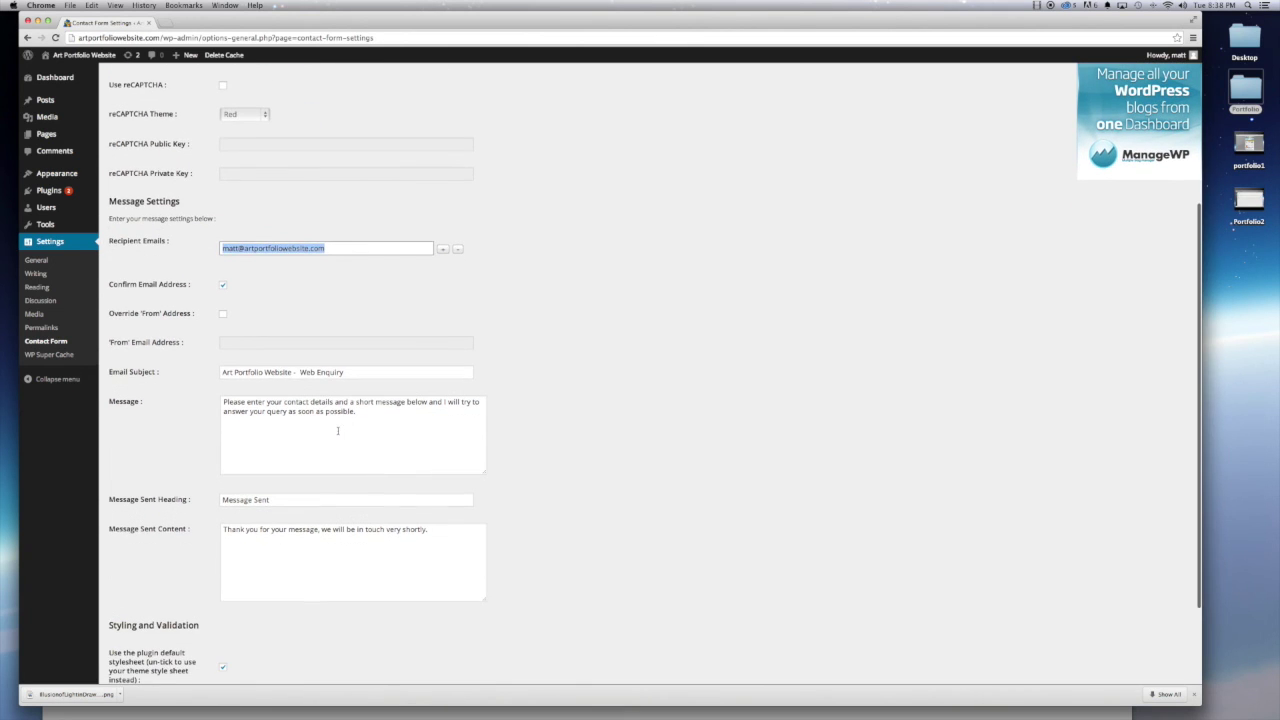
left_click_drag(348, 371, 194, 363)
left_click(371, 434)
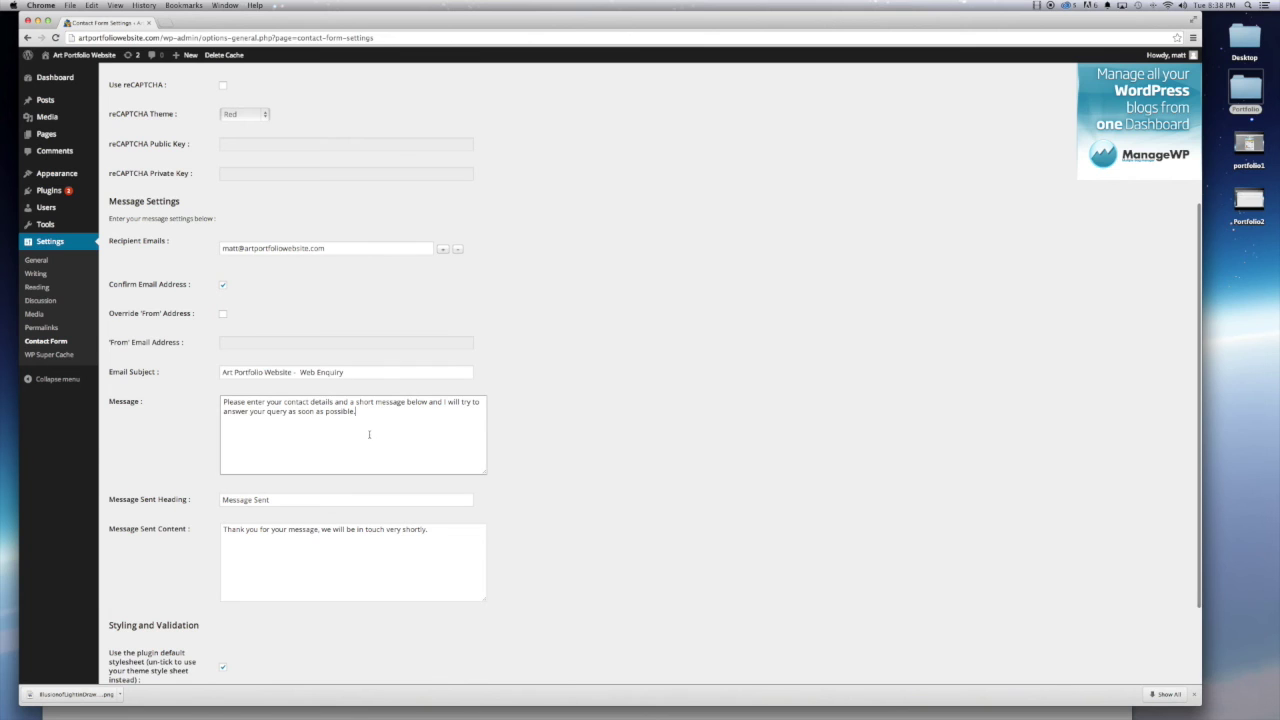
scroll(369, 434, "down", 4)
scroll(345, 450, "down", 1)
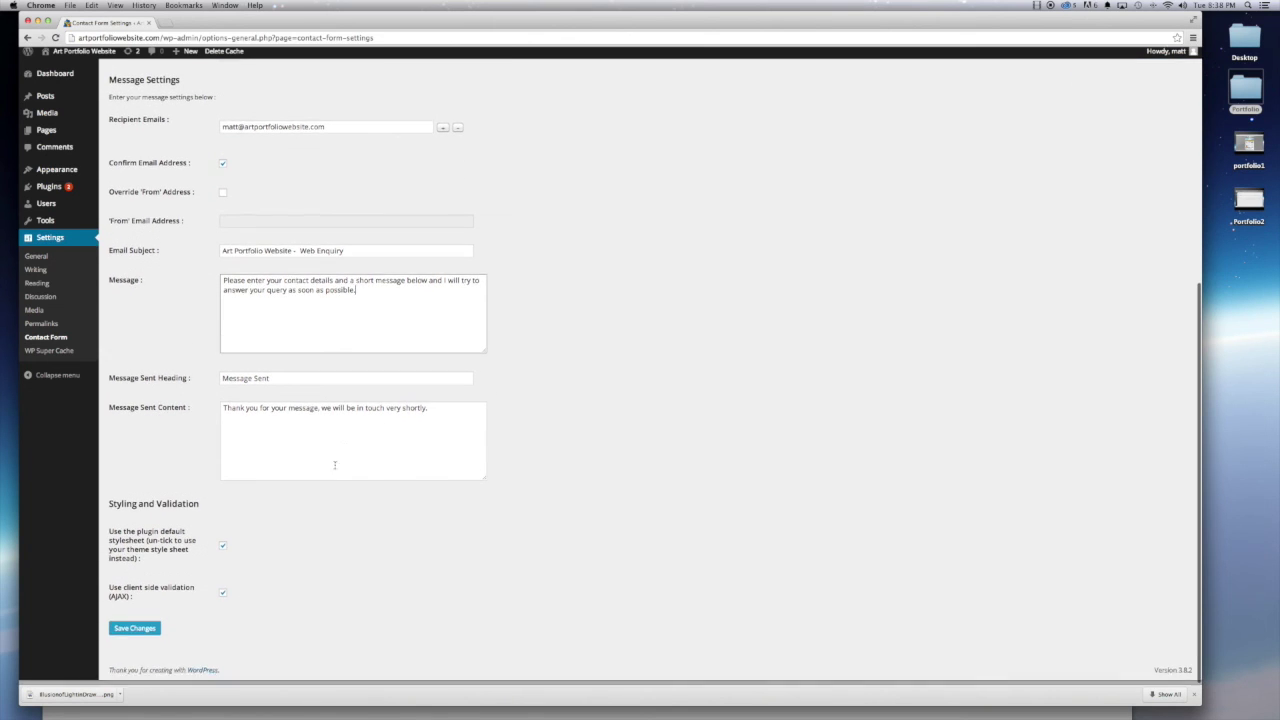
left_click(140, 632)
Copy the shortcode [cscf-contact-form] from the note in the contact form settings
scroll(346, 431, "up", 10)
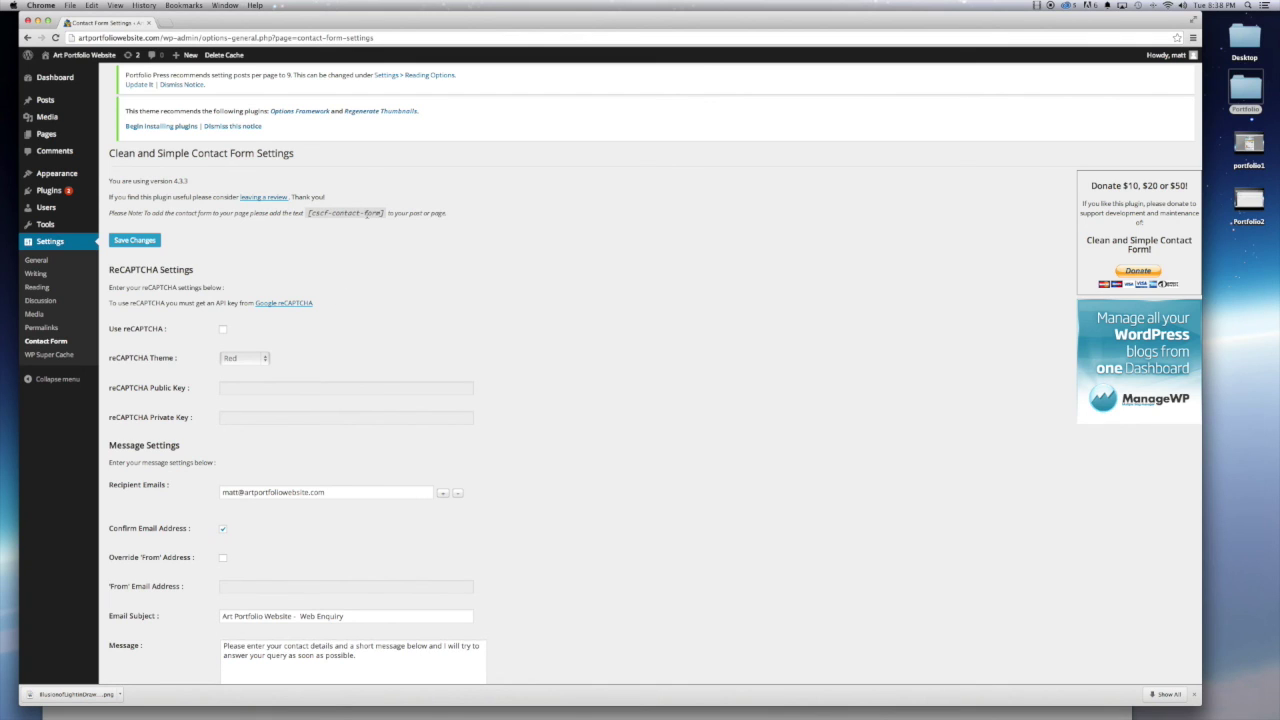
left_click_drag(388, 213, 307, 213)
key("super+c")
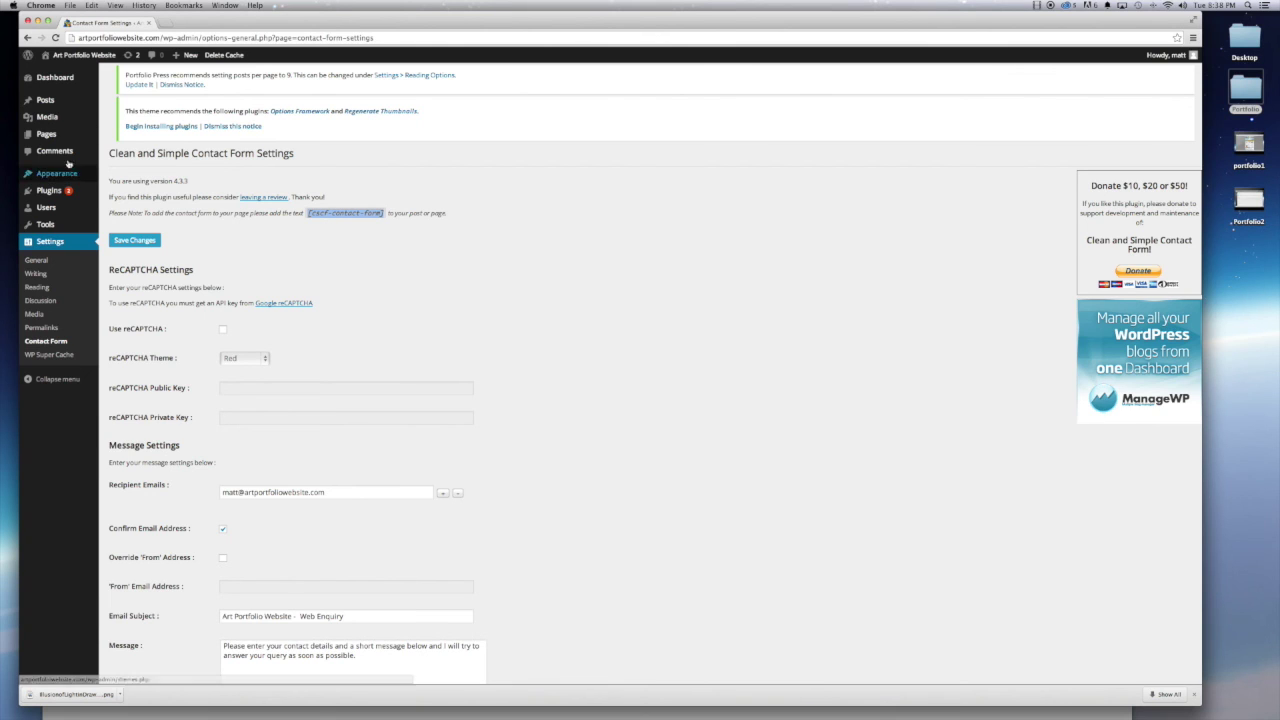
Add a new page titled "Contact" and paste the copied shortcode [cscf-contact-form] as its content
mouse_move(97, 137)
left_click(116, 149)
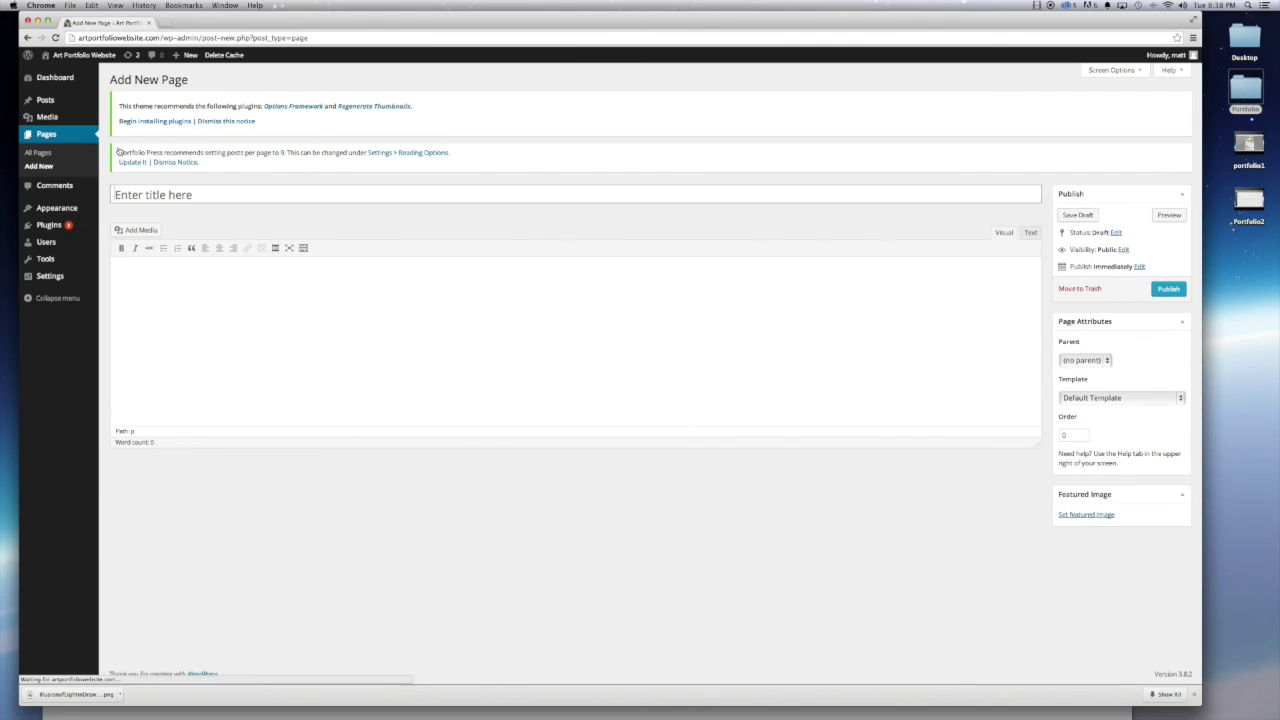
left_click(143, 191)
type("Contact")
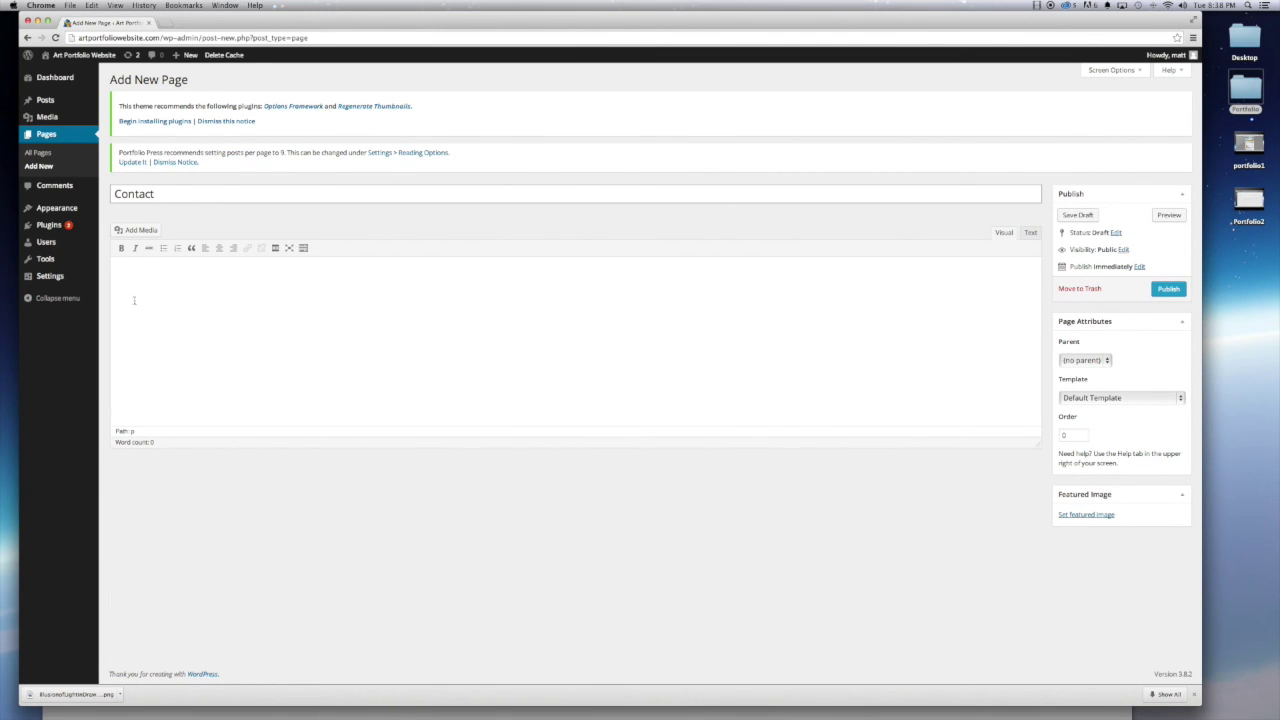
left_click(130, 266)
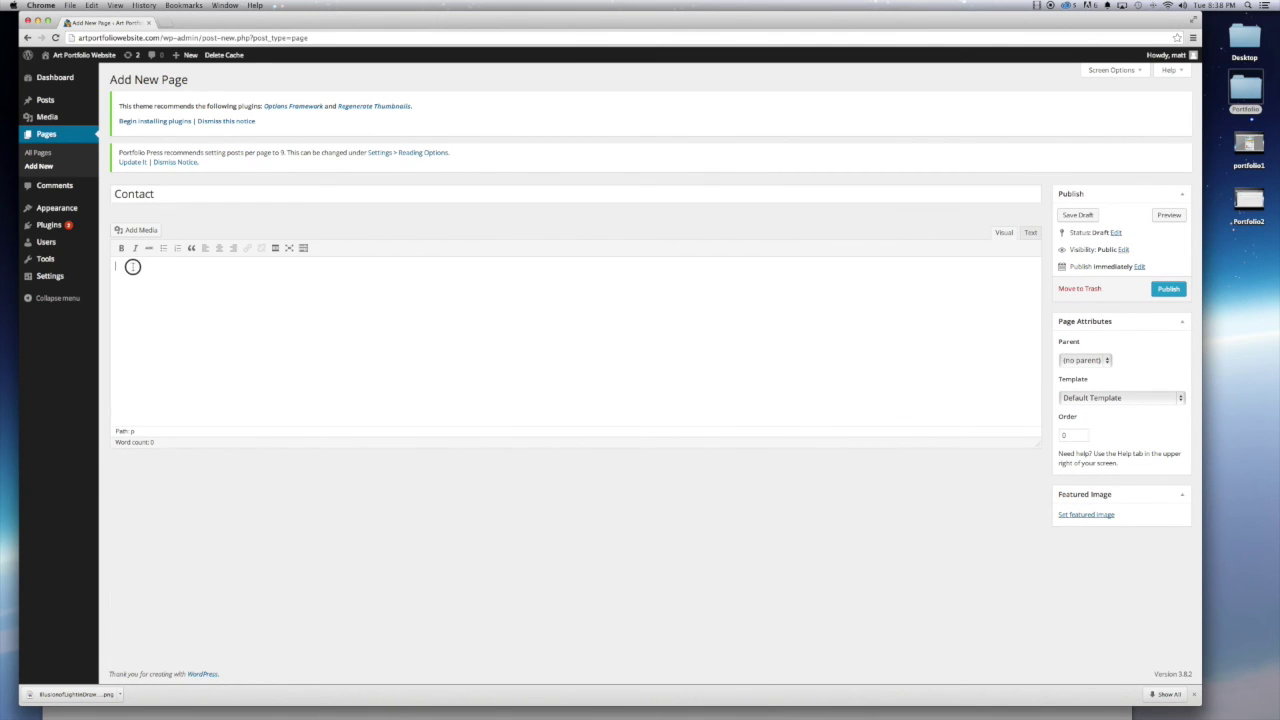
key("super+v")
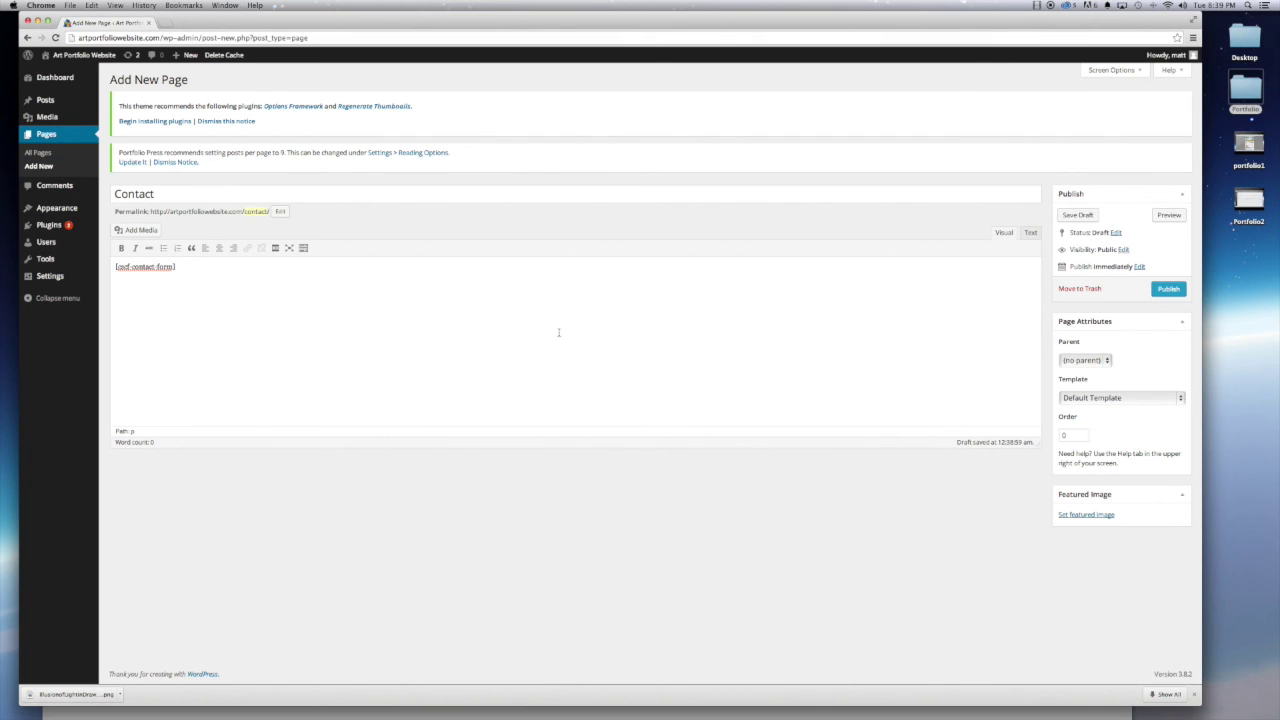
Keep the Default Template for the Contact page, publish it and view it on the site
left_click(1182, 399)
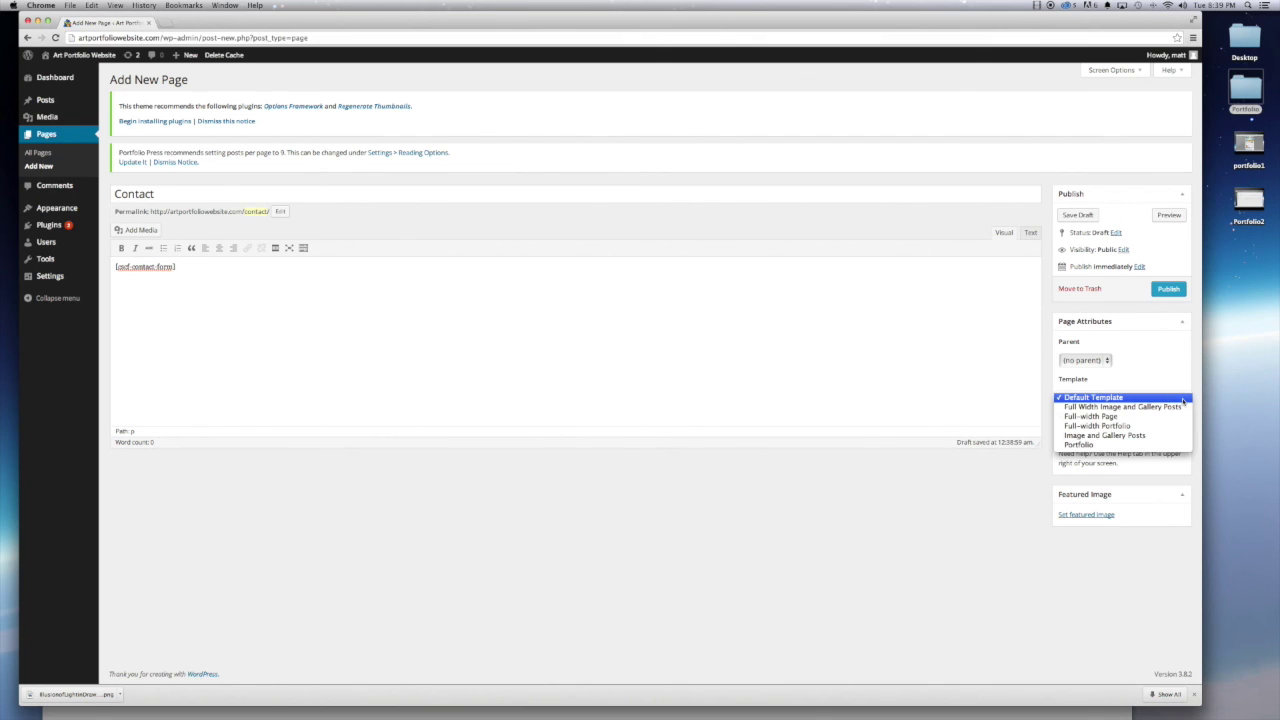
left_click(1100, 398)
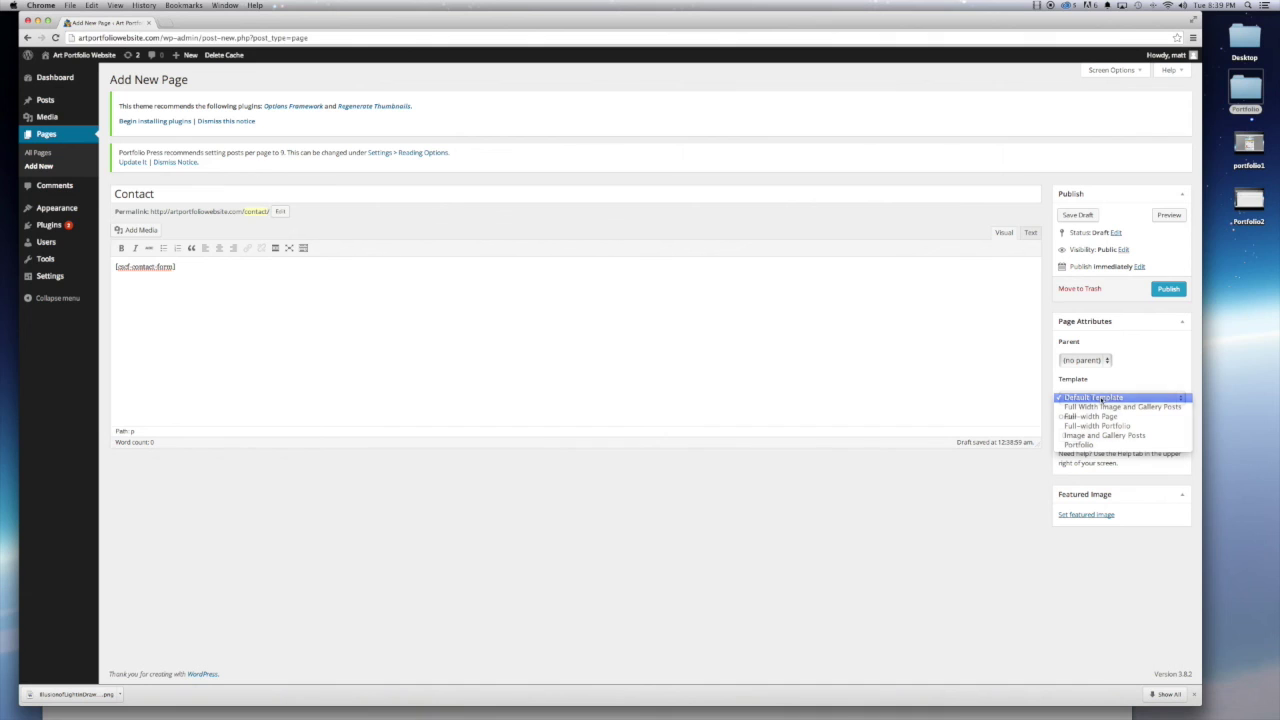
left_click(1169, 288)
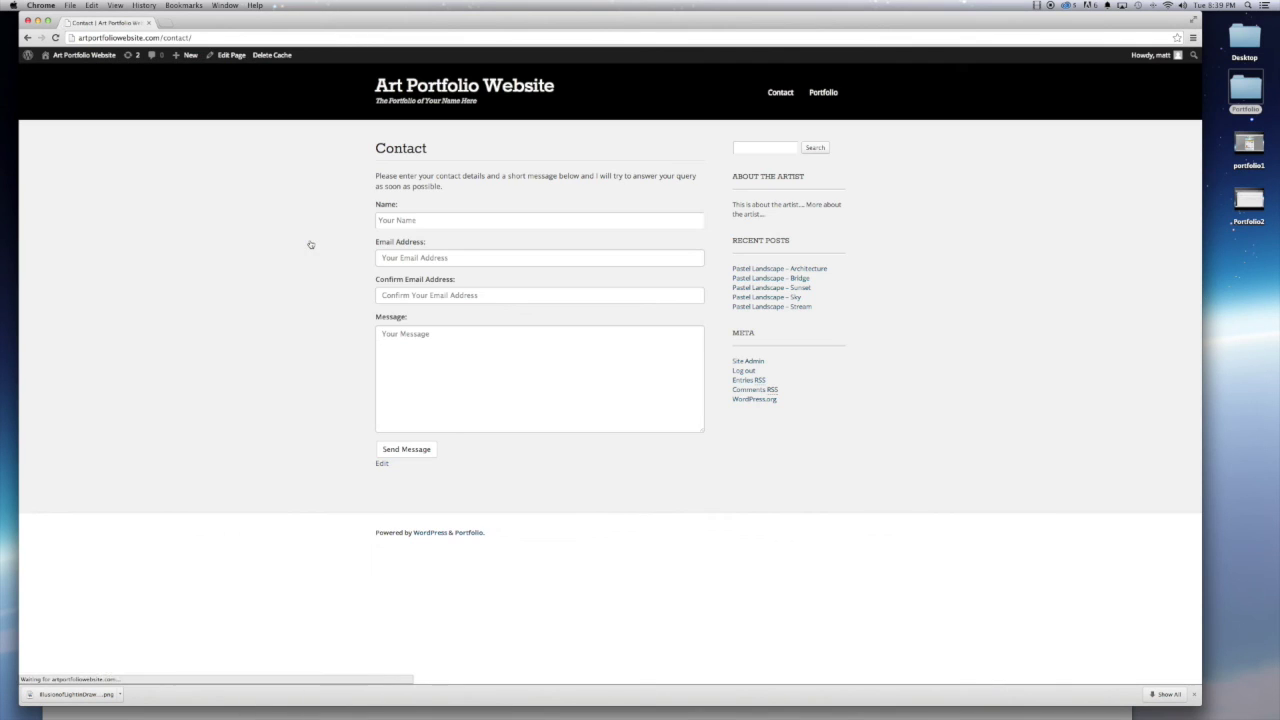
Check the name, email, confirmation and message fields of the published contact form, and view the Portfolio page
left_click(470, 219)
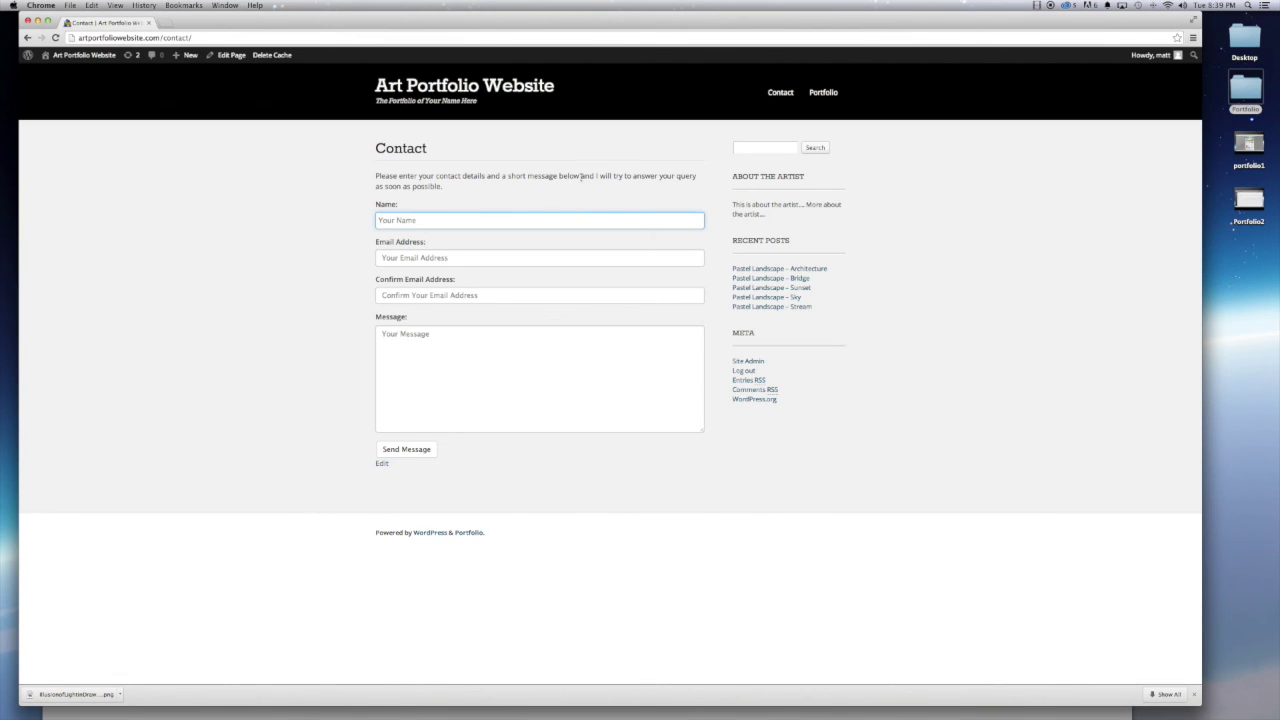
left_click(467, 258)
left_click(455, 296)
left_click(492, 337)
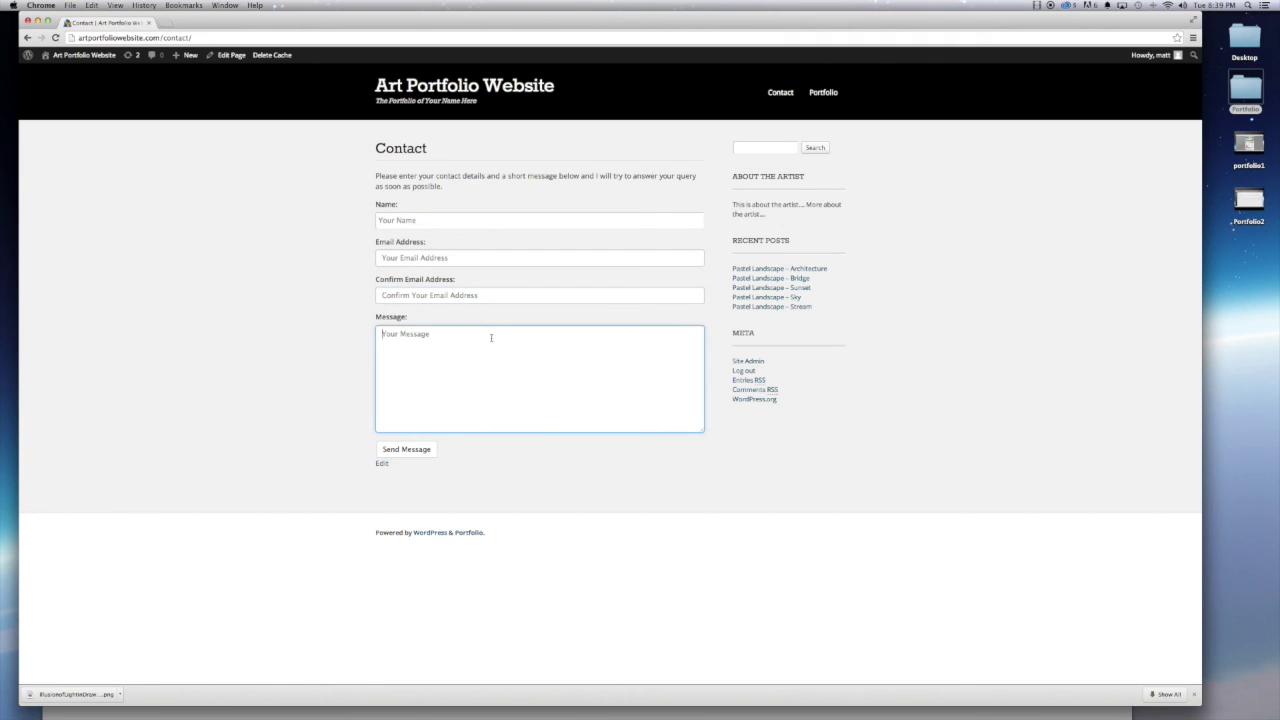
left_click(823, 92)
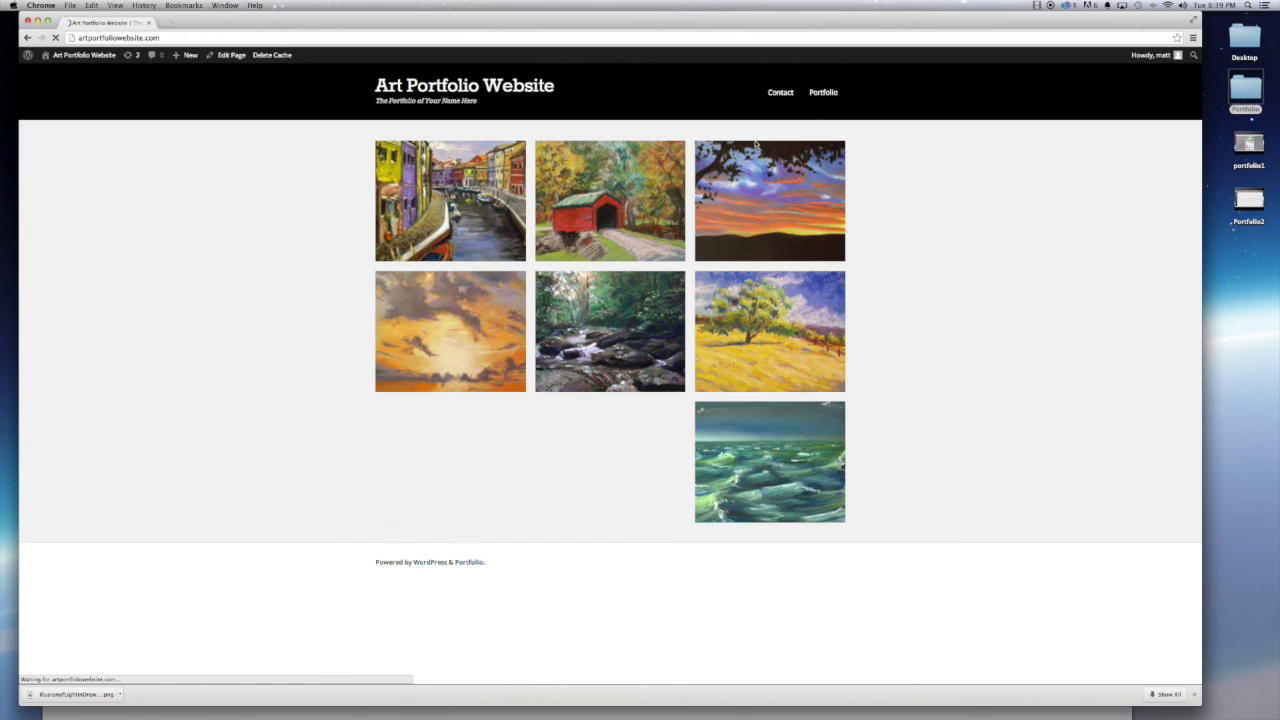